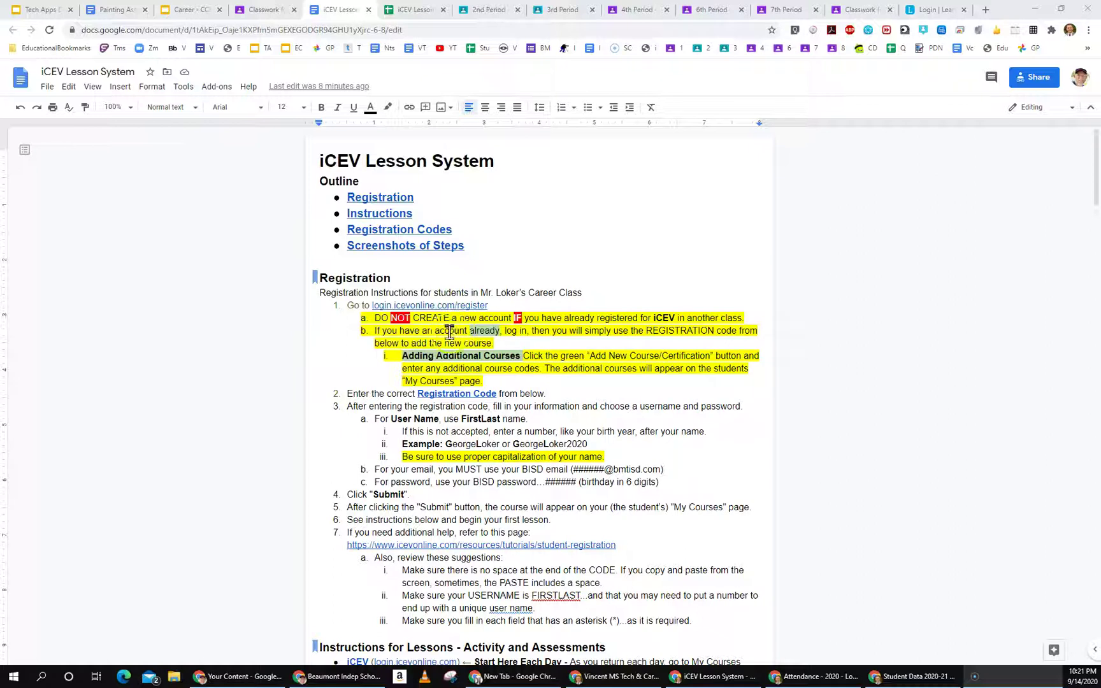
# Step: Switch to the 1st Period – Career Classwork list in Google Classroom
pyautogui.click(266, 10)
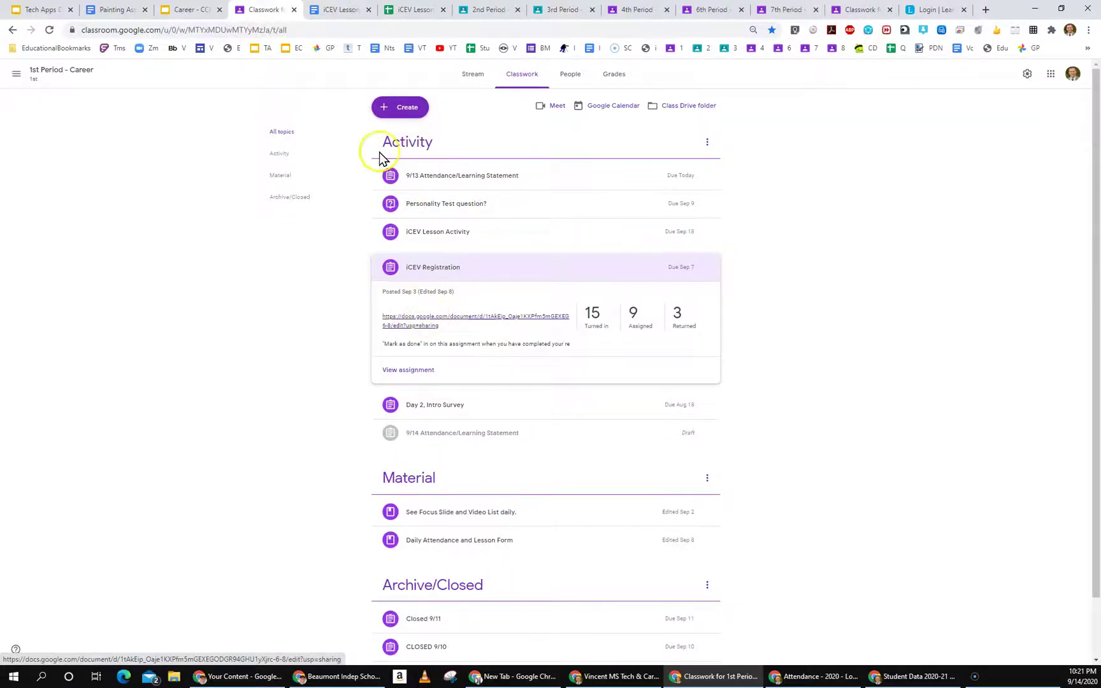
# Step: Go back to the iCEV Lesson System guide in Google Docs
pyautogui.click(339, 12)
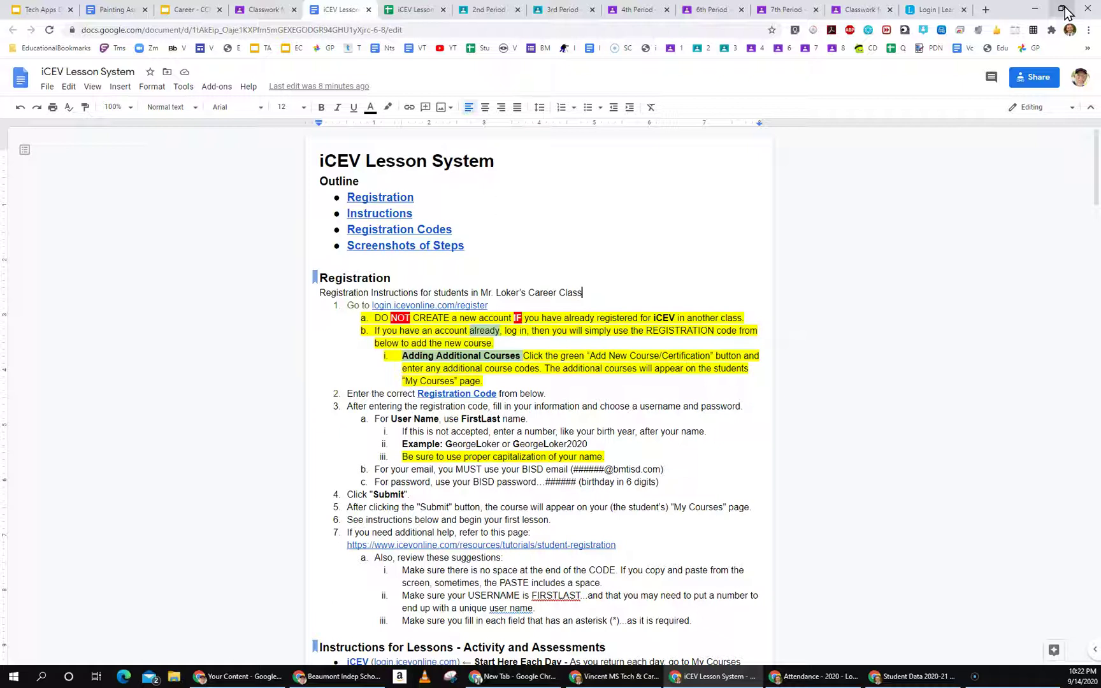
# Step: Take the Chrome window holding the guide off full screen
pyautogui.click(1062, 11)
pyautogui.click(1060, 14)
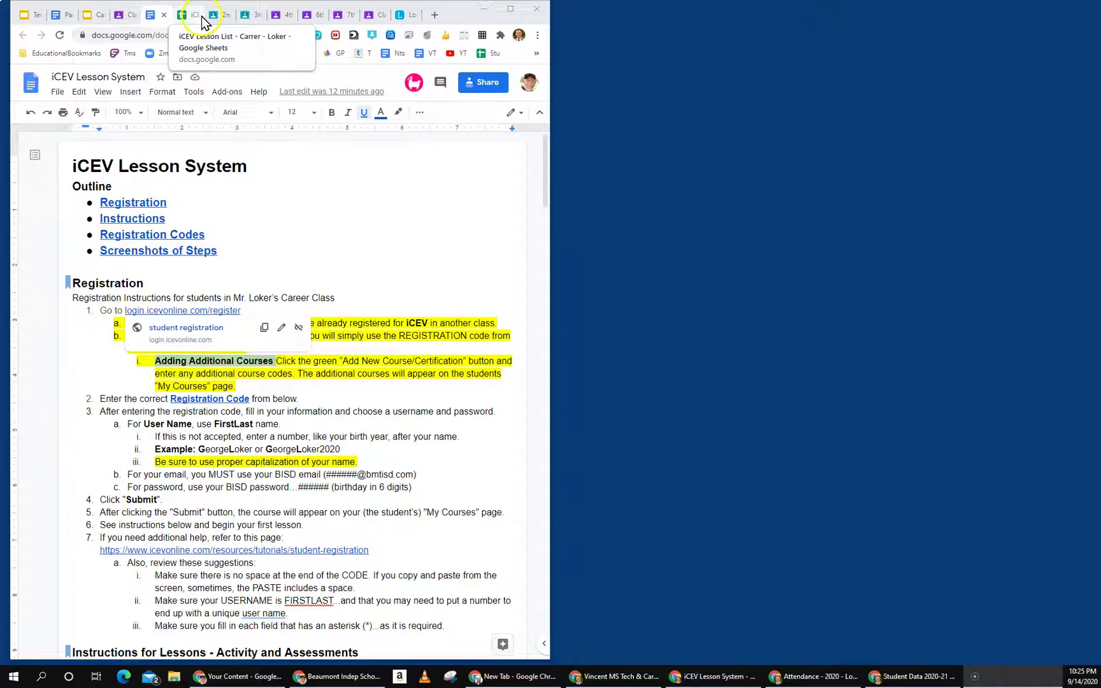
# Step: Open the login.icevonline.com/register link in a new tab and compare it with the guide
pyautogui.click(175, 328)
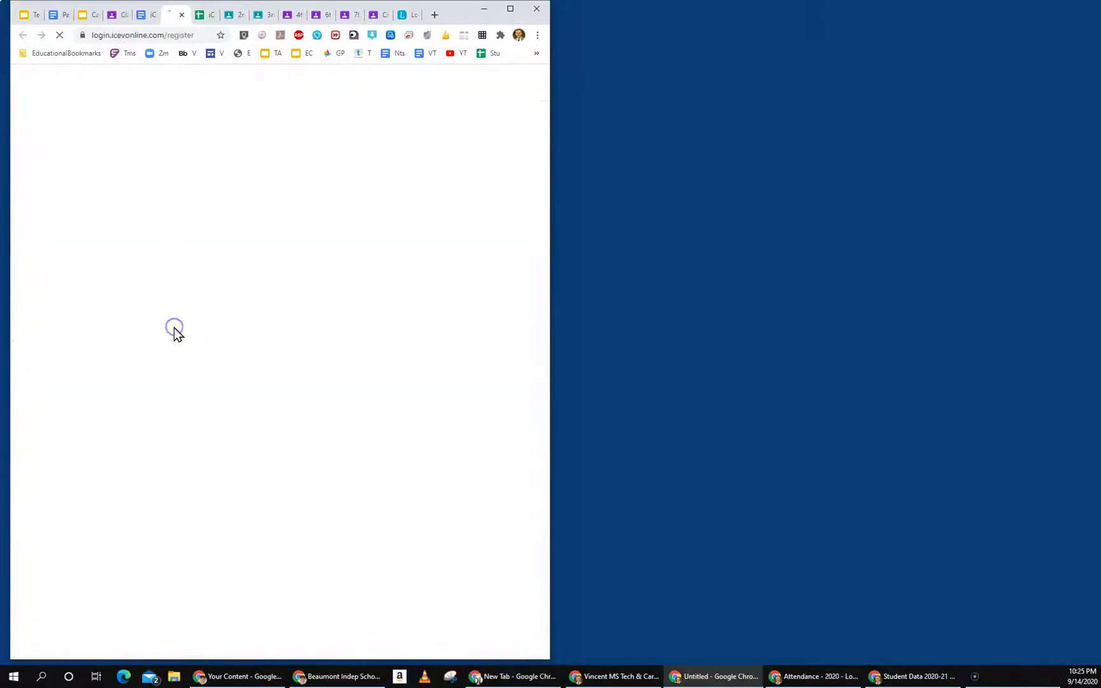
pyautogui.click(146, 21)
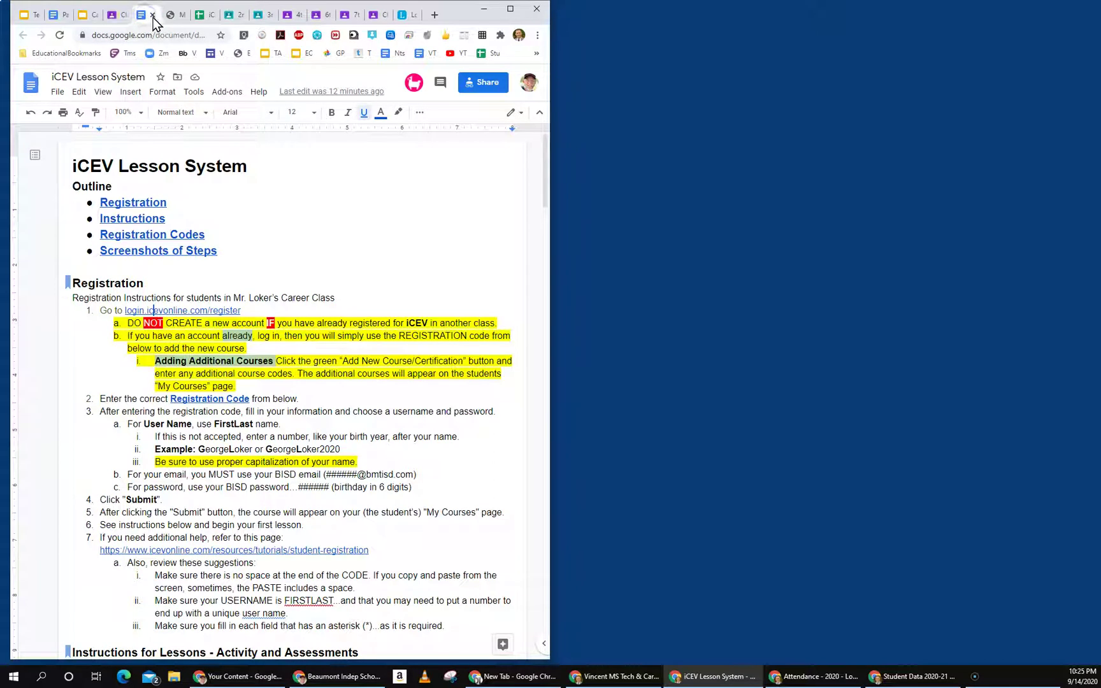
pyautogui.click(176, 21)
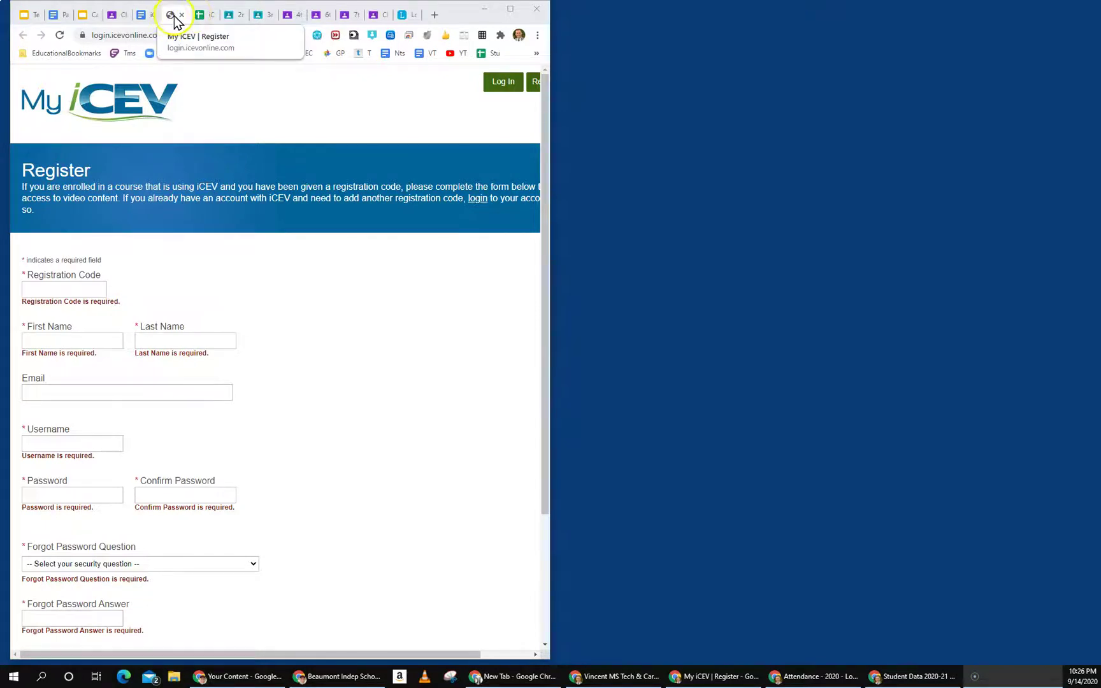
pyautogui.click(142, 24)
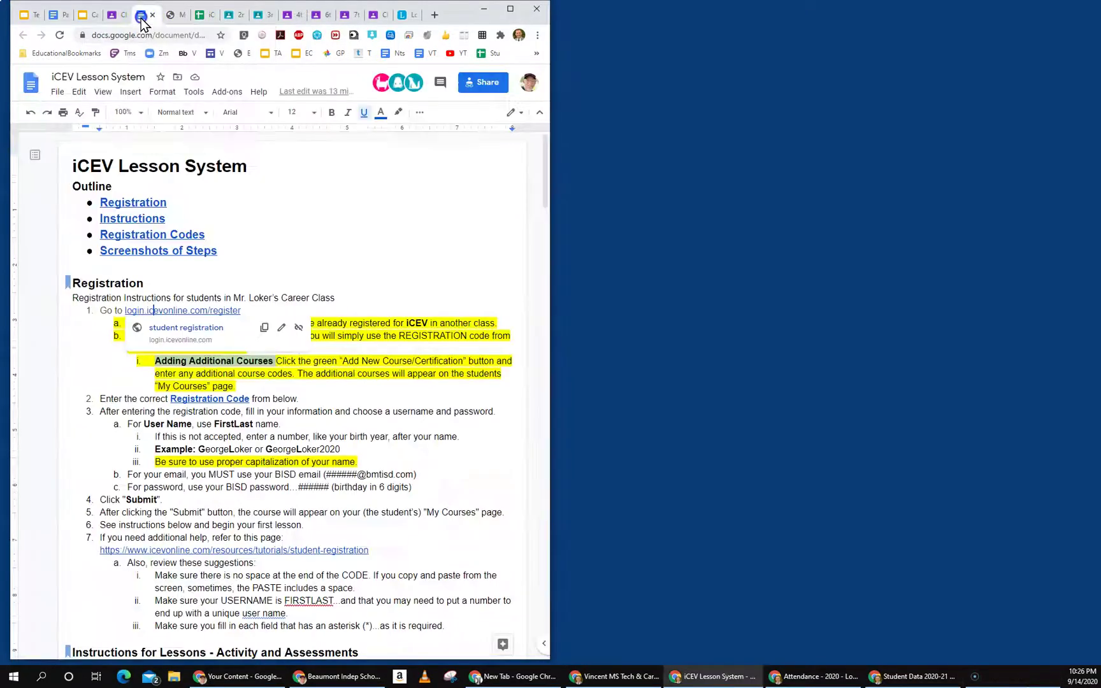
pyautogui.click(174, 19)
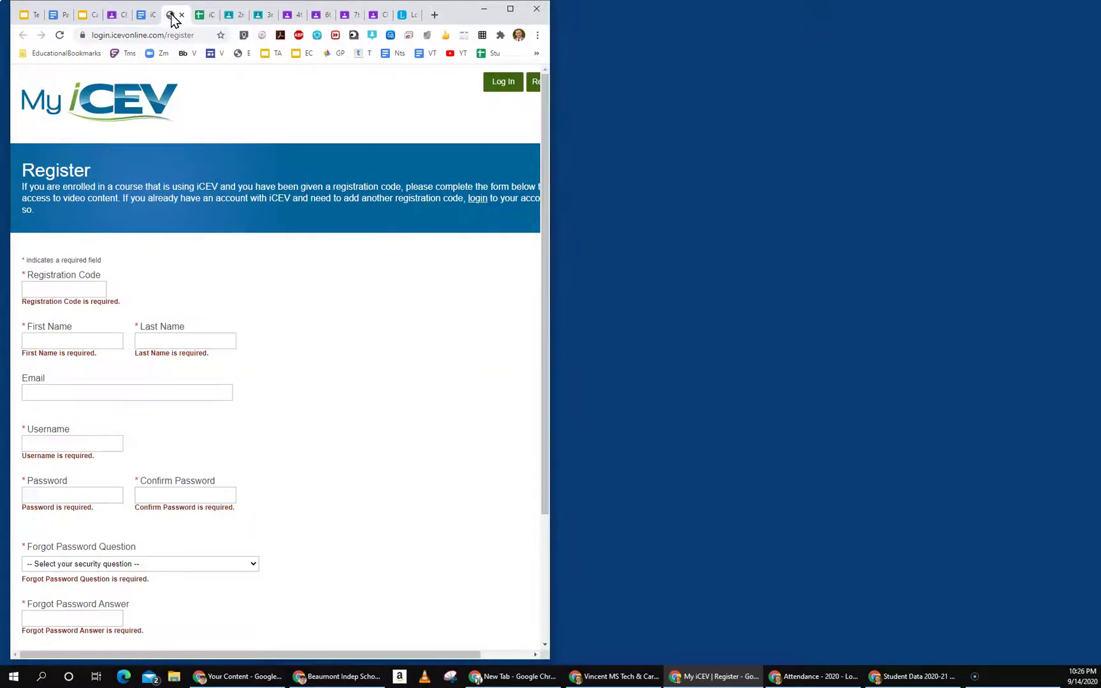
# Step: Pull the My iCEV Register tab out into its own window, then minimize that window
pyautogui.moveTo(177, 20); pyautogui.dragTo(897, 20)
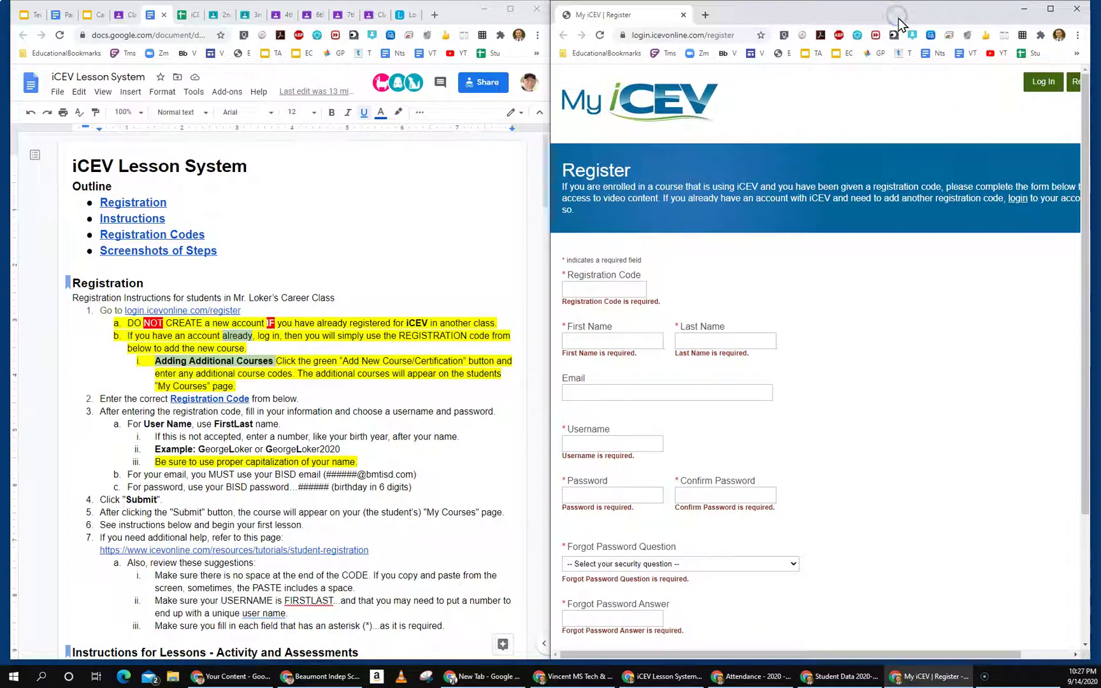
pyautogui.click(1055, 8)
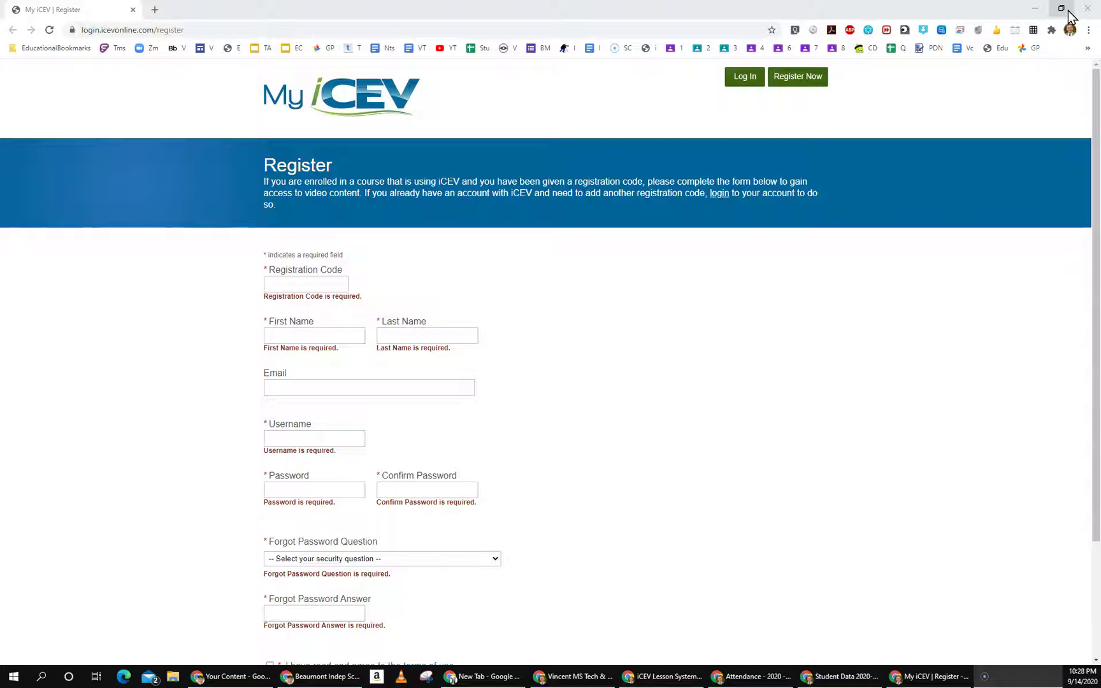
pyautogui.click(1061, 9)
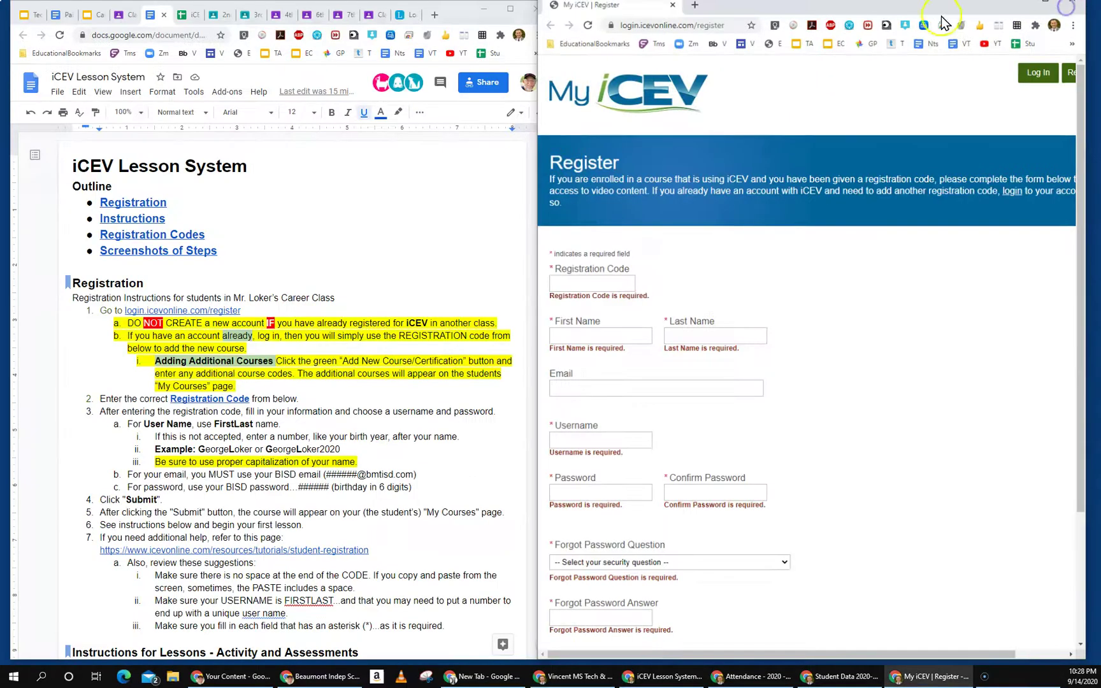
pyautogui.moveTo(635, 6); pyautogui.dragTo(167, 21)
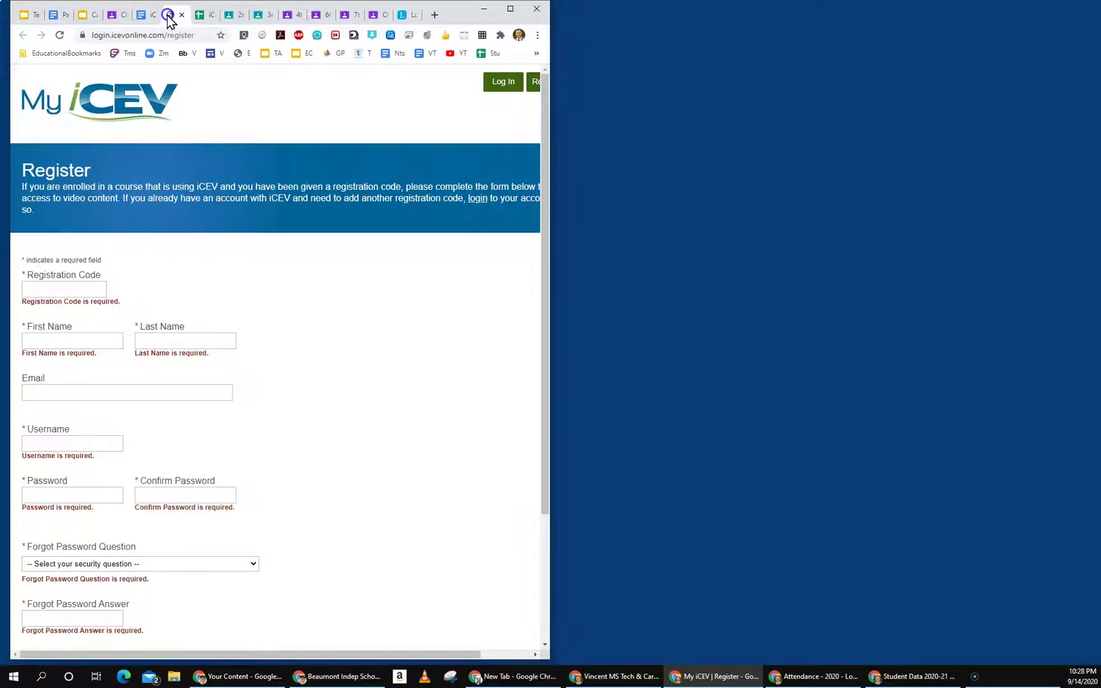
pyautogui.click(511, 10)
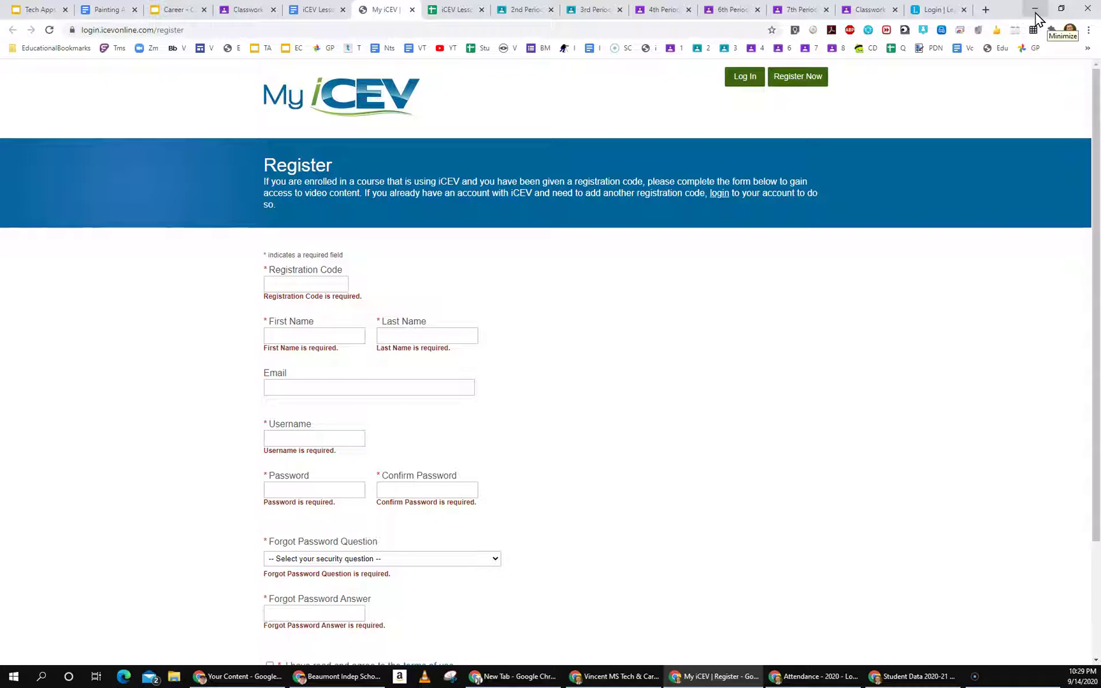
pyautogui.click(1035, 13)
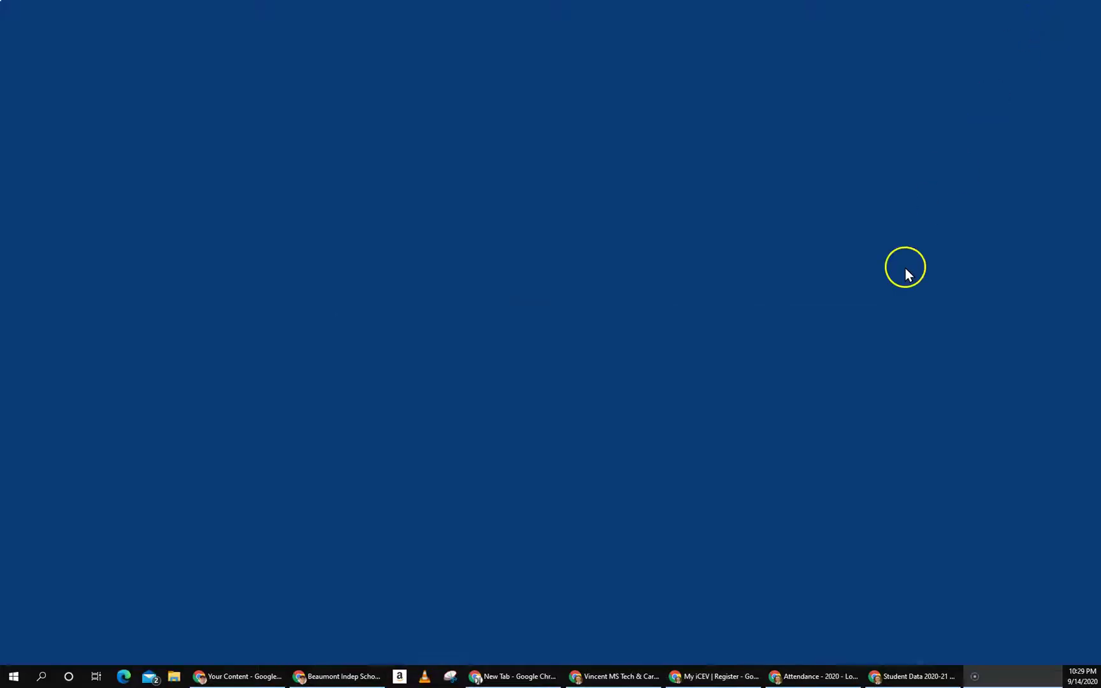
# Step: Bring the registration window back from the taskbar and restore it to a normal size
pyautogui.click(710, 678)
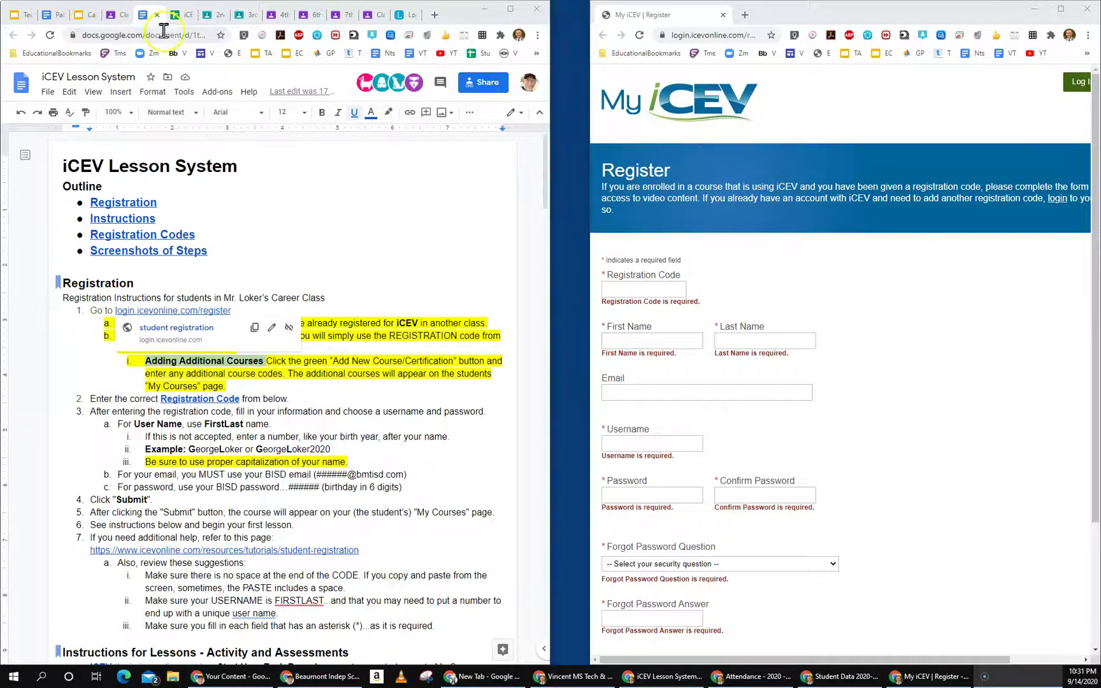
pyautogui.click(144, 14)
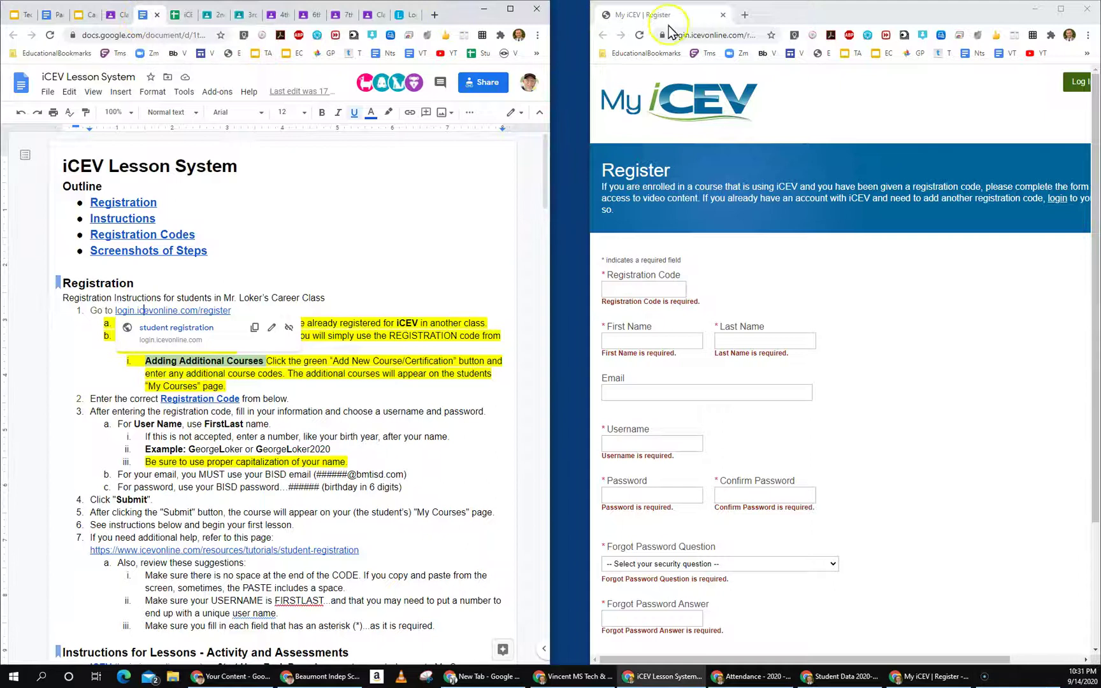
pyautogui.click(1061, 10)
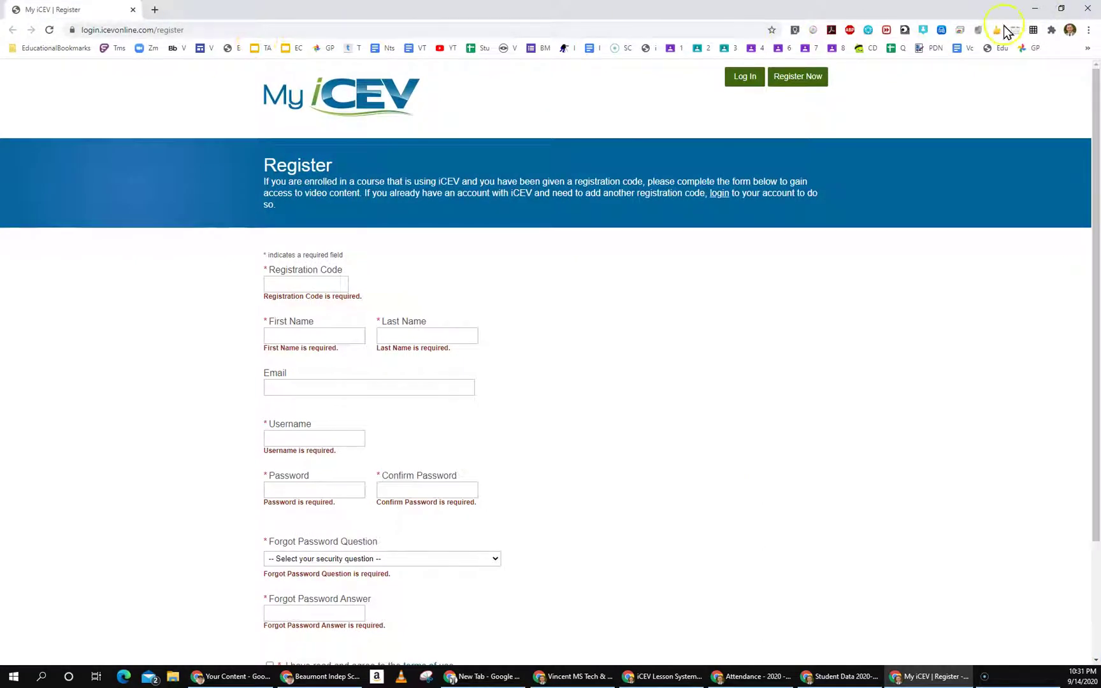
pyautogui.click(1061, 9)
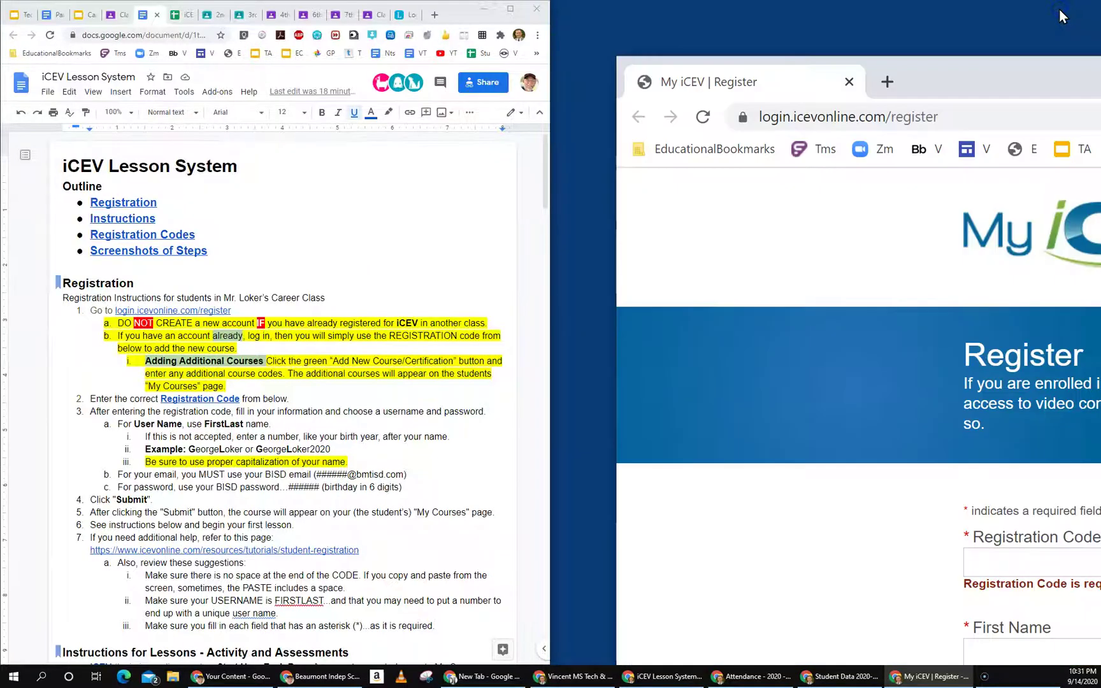
# Step: Shrink the registration window and place it on the right beside the guide
pyautogui.moveTo(1045, 86); pyautogui.dragTo(457, 69)
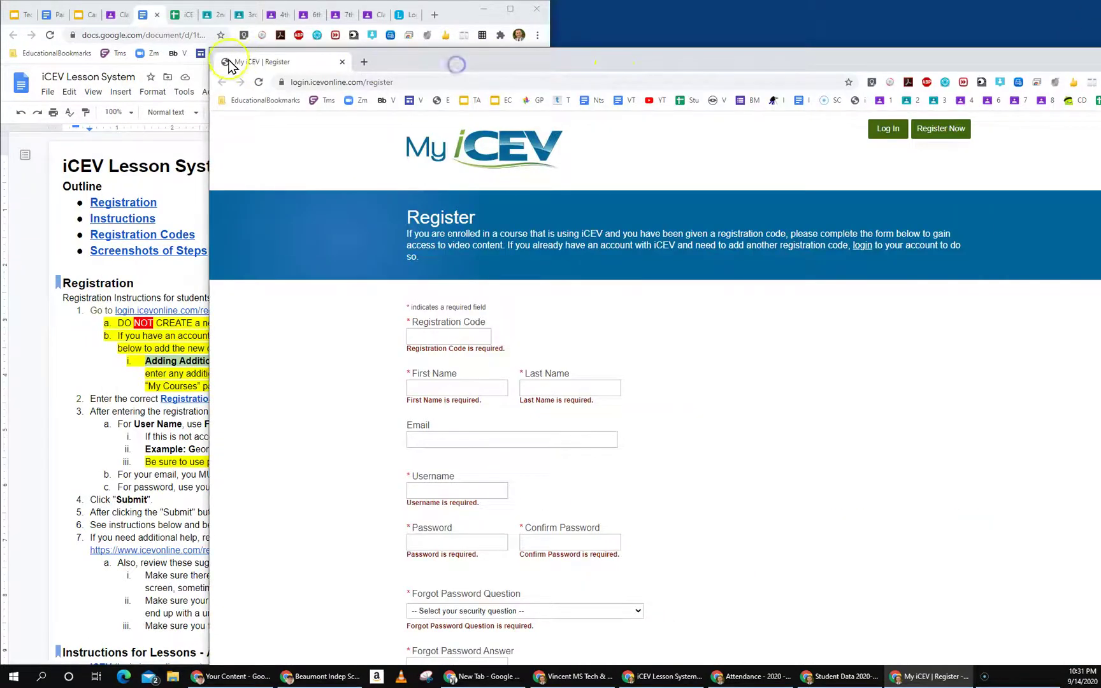
pyautogui.moveTo(210, 49); pyautogui.dragTo(732, 280)
pyautogui.moveTo(959, 300); pyautogui.dragTo(767, 97)
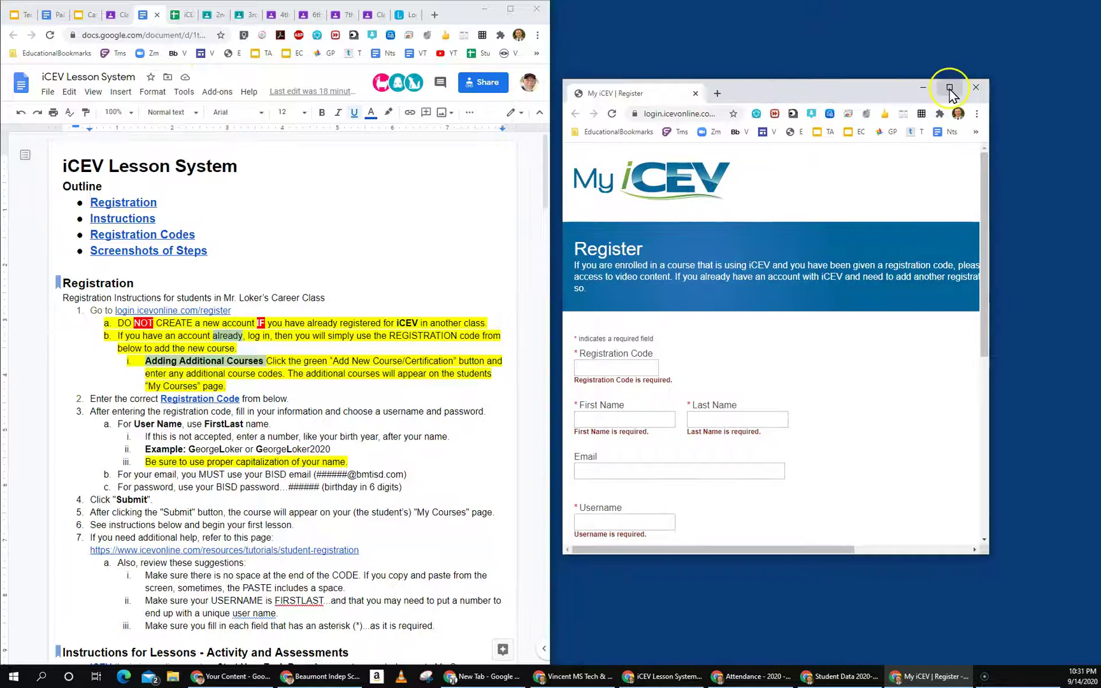
pyautogui.click(950, 87)
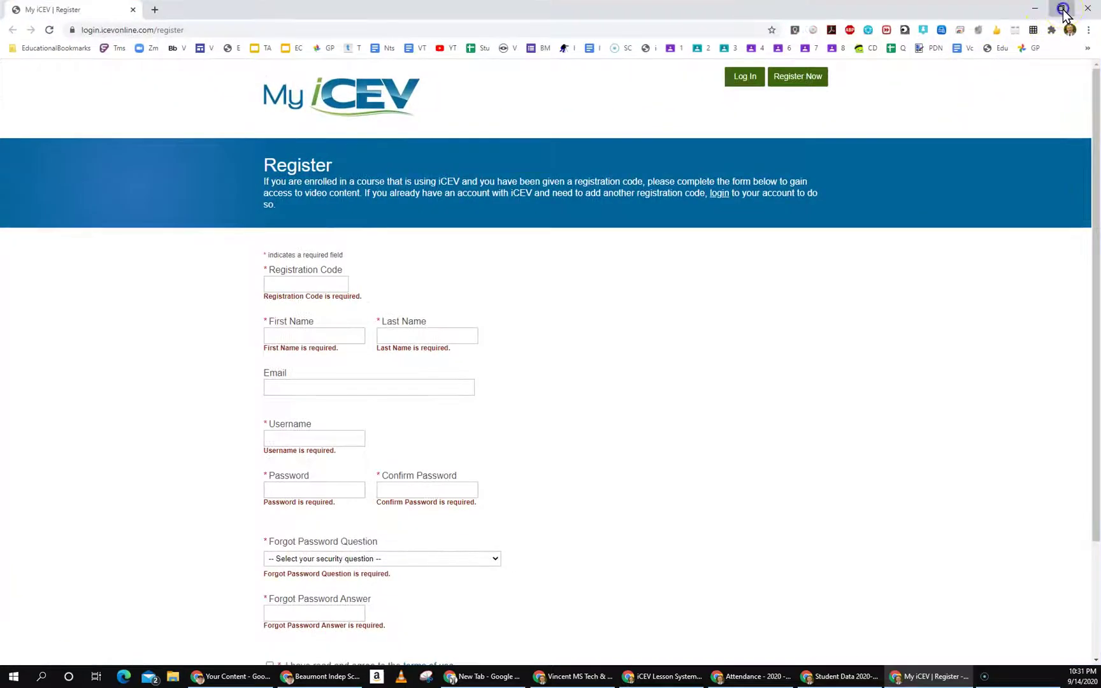
pyautogui.click(1061, 10)
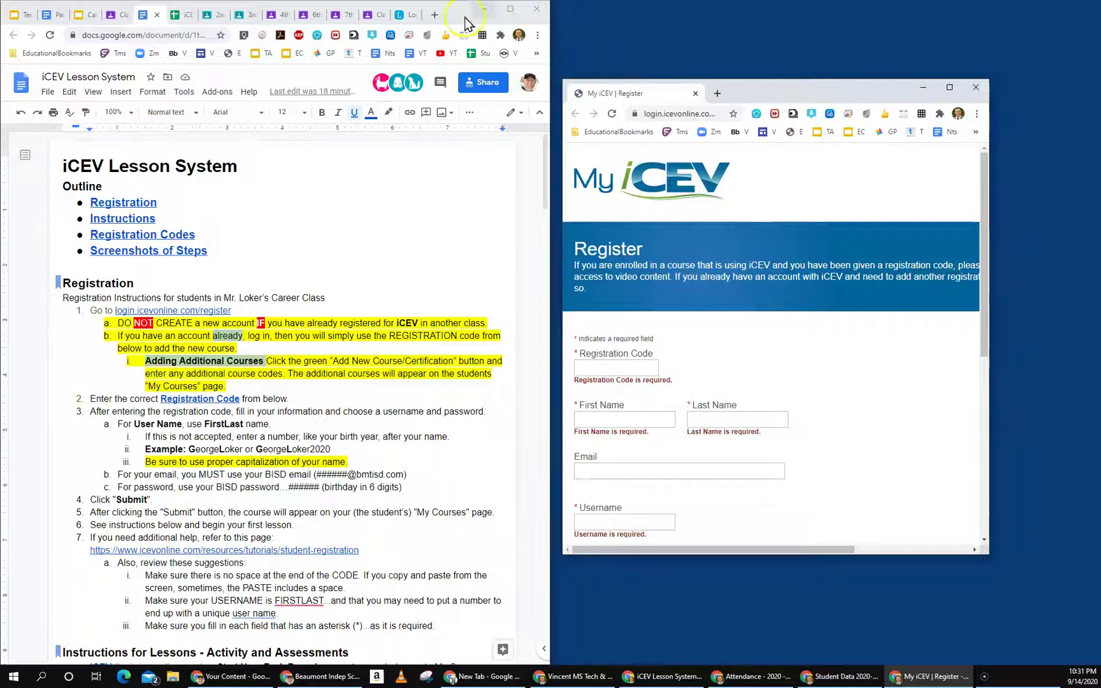
pyautogui.click(456, 19)
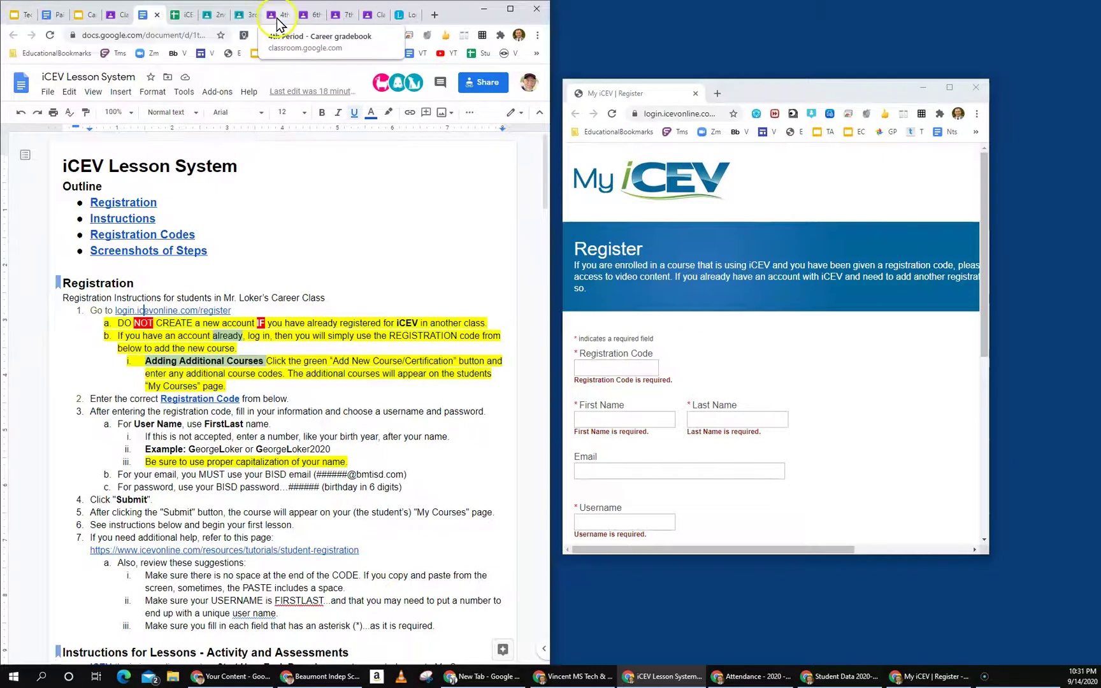
# Step: Move the registration window to the top and enlarge it to show the full form
pyautogui.click(147, 18)
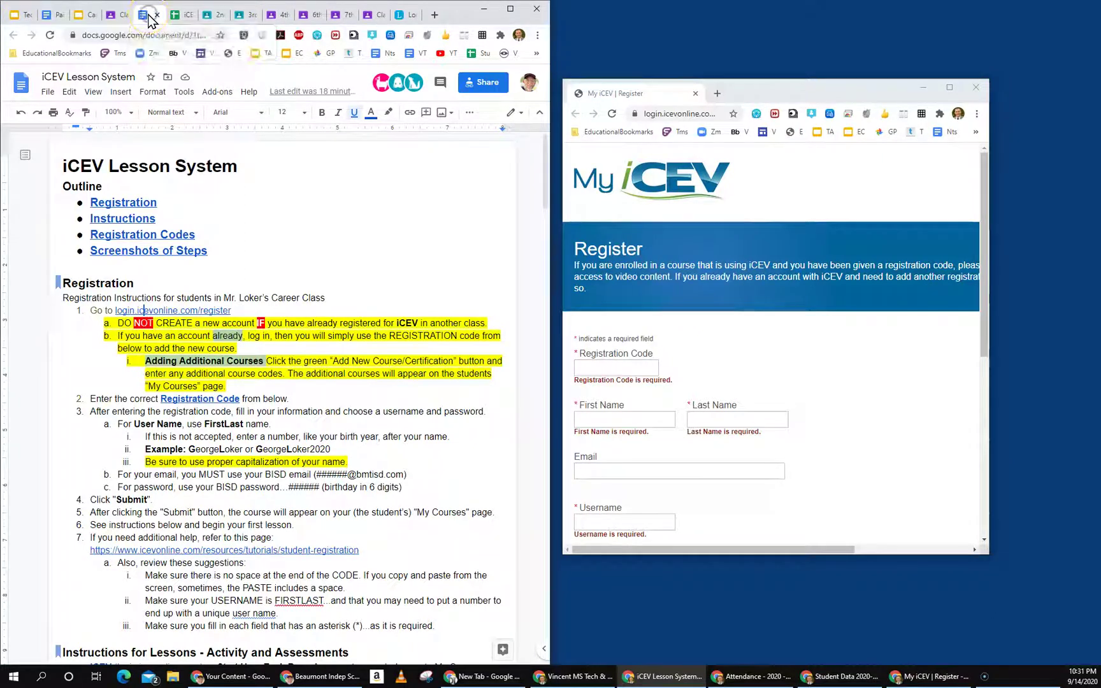
pyautogui.moveTo(855, 92); pyautogui.dragTo(845, 14)
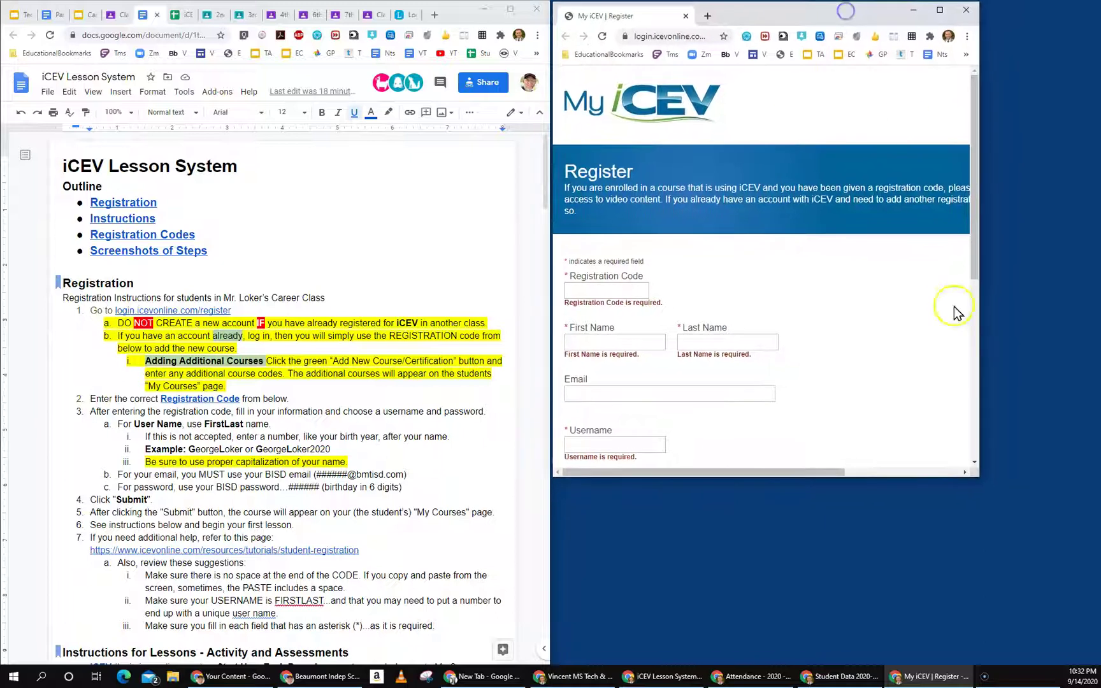
pyautogui.moveTo(981, 467); pyautogui.dragTo(1092, 663)
pyautogui.click(312, 361)
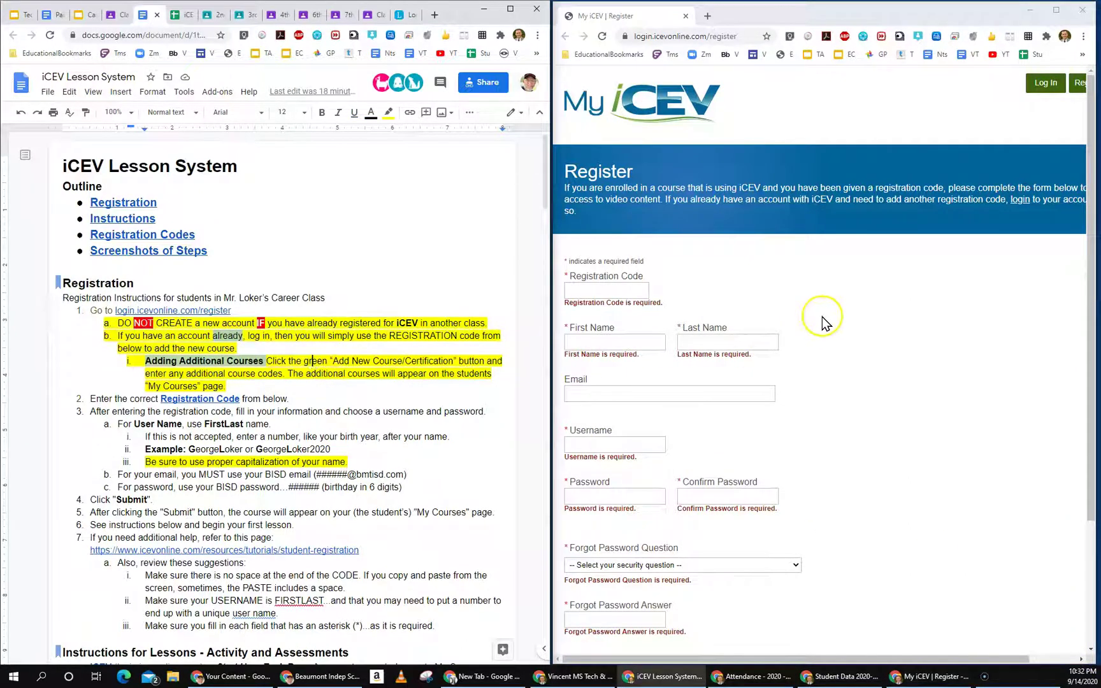
pyautogui.click(850, 317)
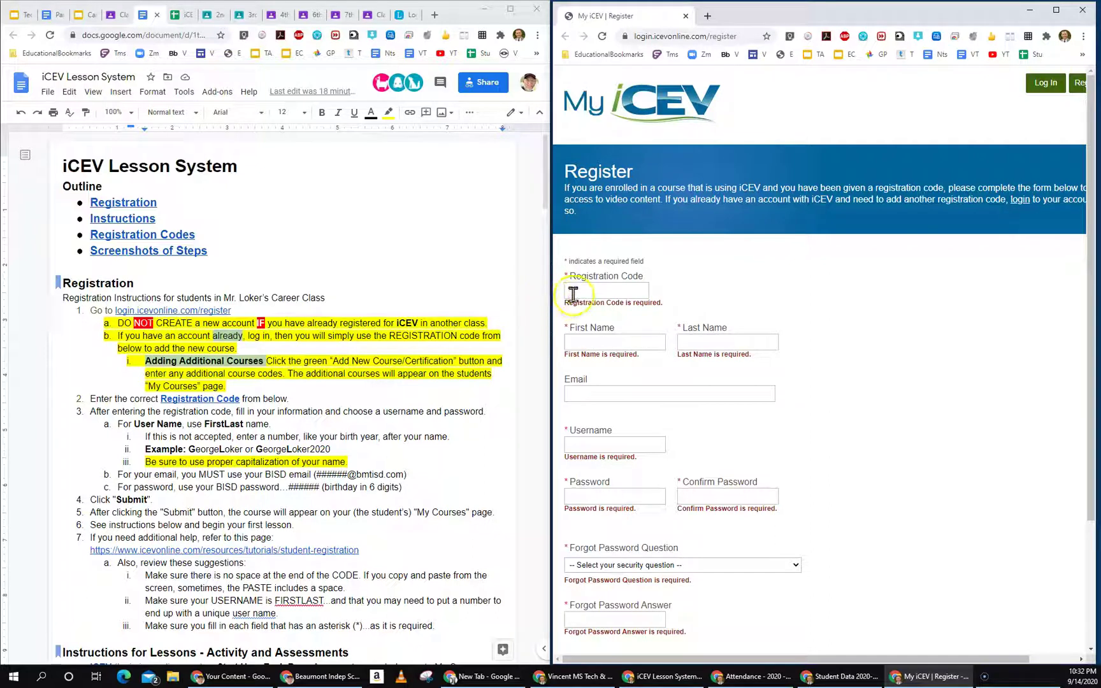
pyautogui.moveTo(547, 319); pyautogui.dragTo(426, 319)
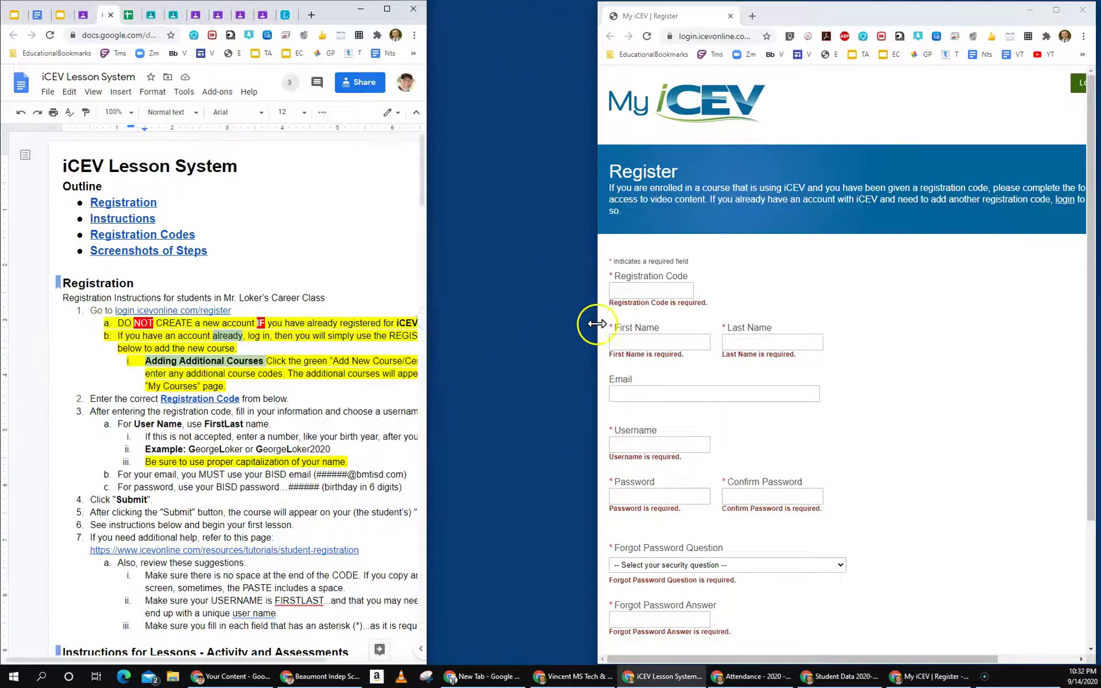
# Step: Narrow the MyiCEV window and widen the Docs guide so both fit side by side
pyautogui.click(585, 325)
pyautogui.moveTo(596, 327); pyautogui.dragTo(536, 323)
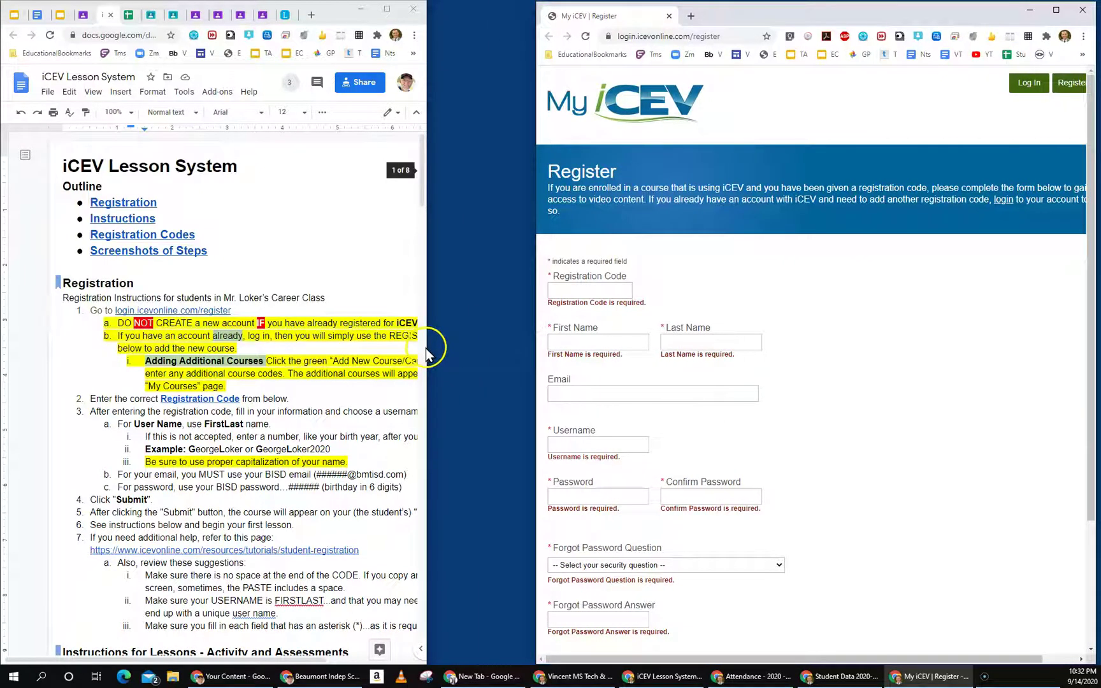
pyautogui.moveTo(427, 339); pyautogui.dragTo(525, 339)
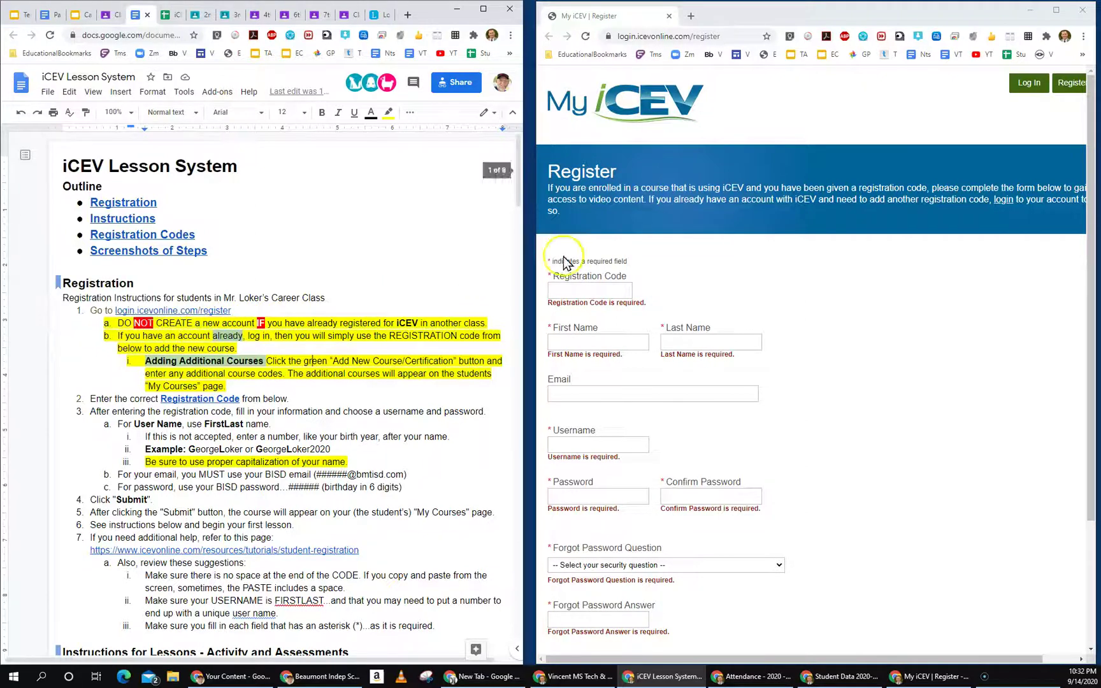
pyautogui.click(595, 292)
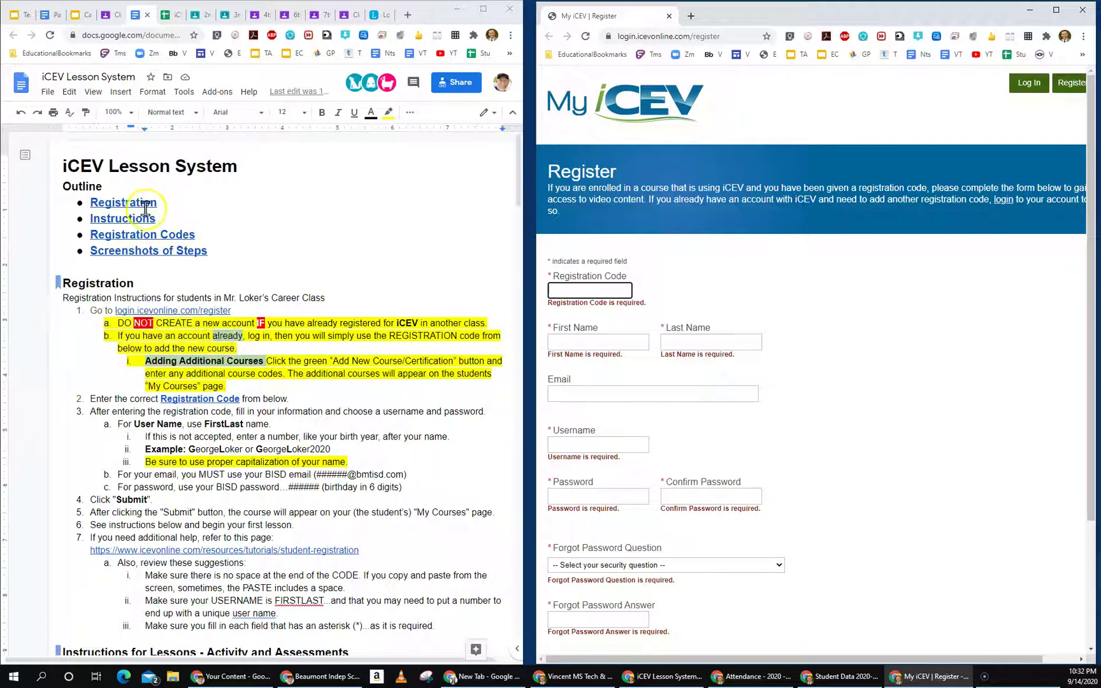
# Step: Jump to Registration Codes, highlight 'DO NOT' in step a, then open MyiCEV's Login page
pyautogui.click(151, 234)
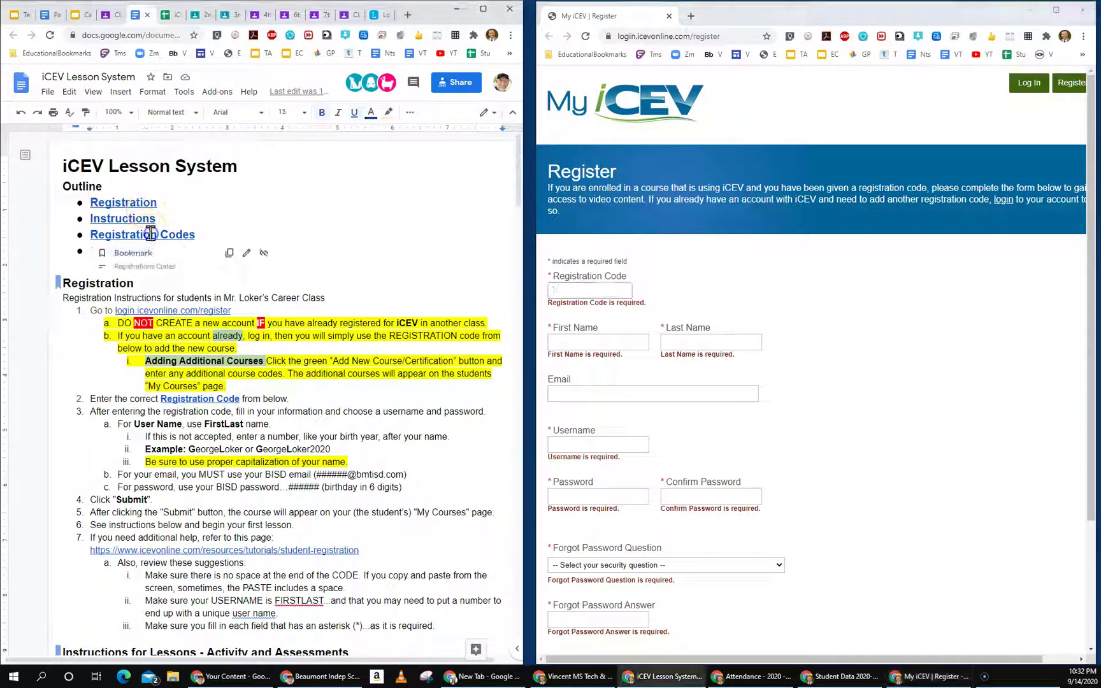
pyautogui.click(156, 238)
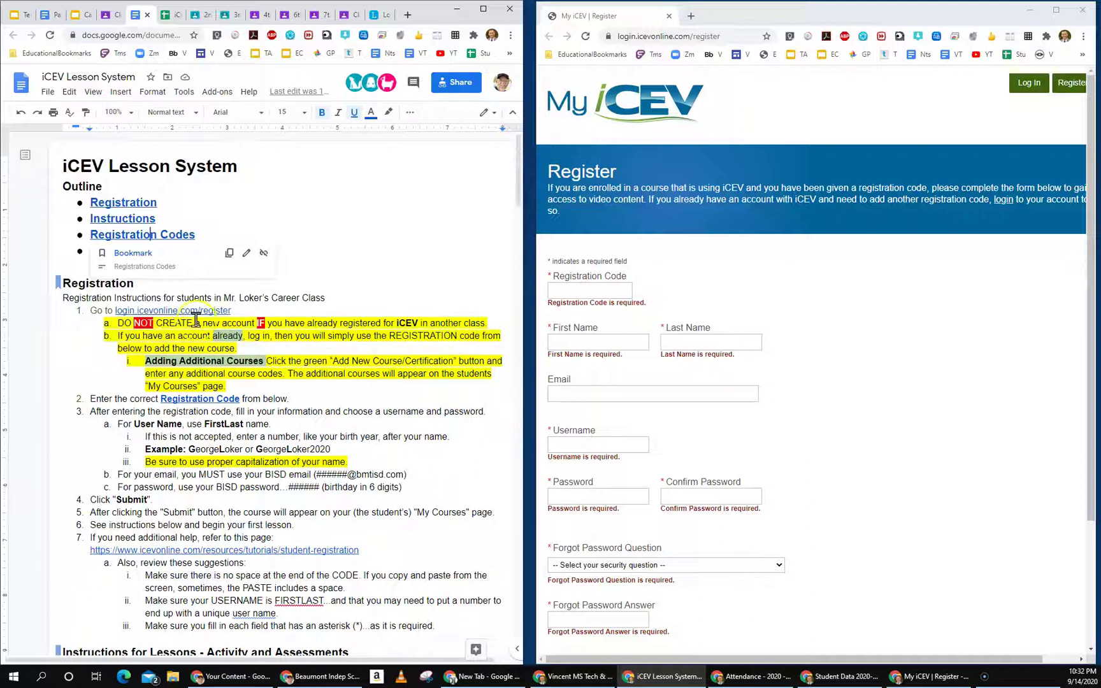
pyautogui.click(141, 324)
pyautogui.moveTo(118, 324); pyautogui.dragTo(154, 324)
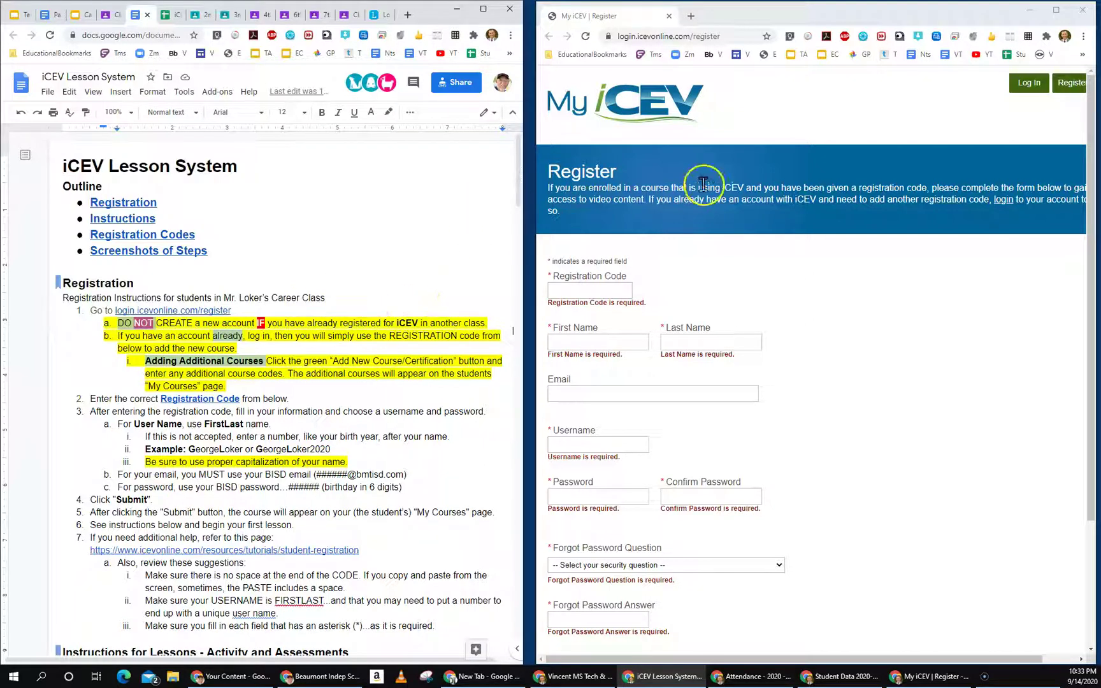
pyautogui.click(1029, 84)
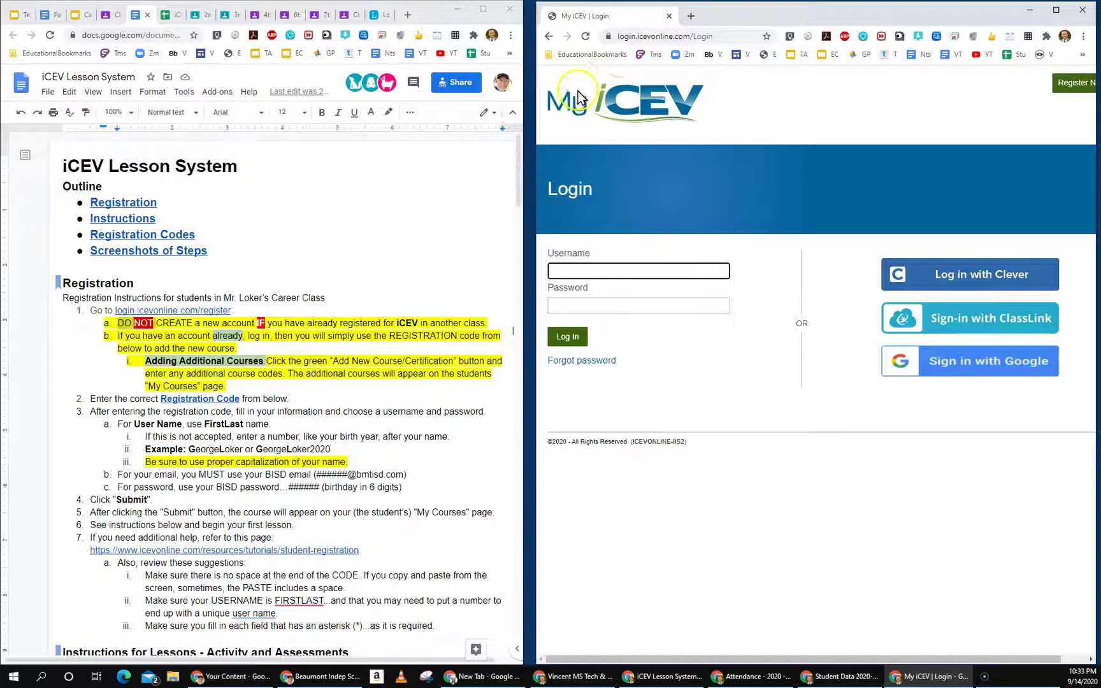
# Step: Return MyiCEV to its Register page and scroll the guide down to Registration Codes
pyautogui.moveTo(755, 13); pyautogui.dragTo(757, 11)
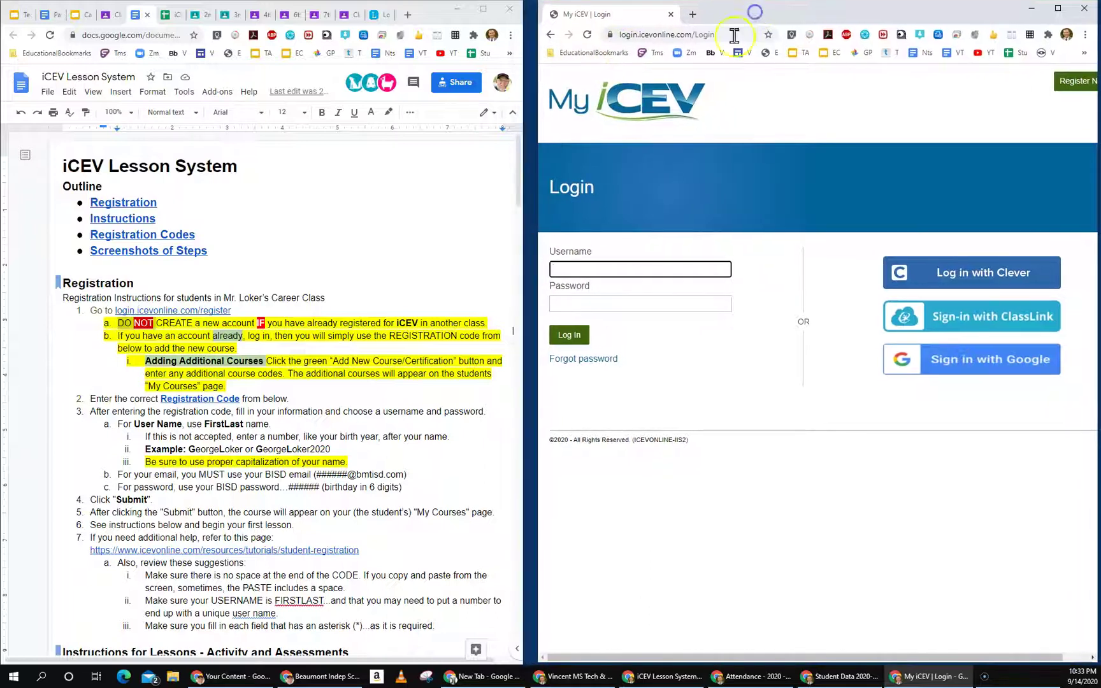
pyautogui.click(550, 34)
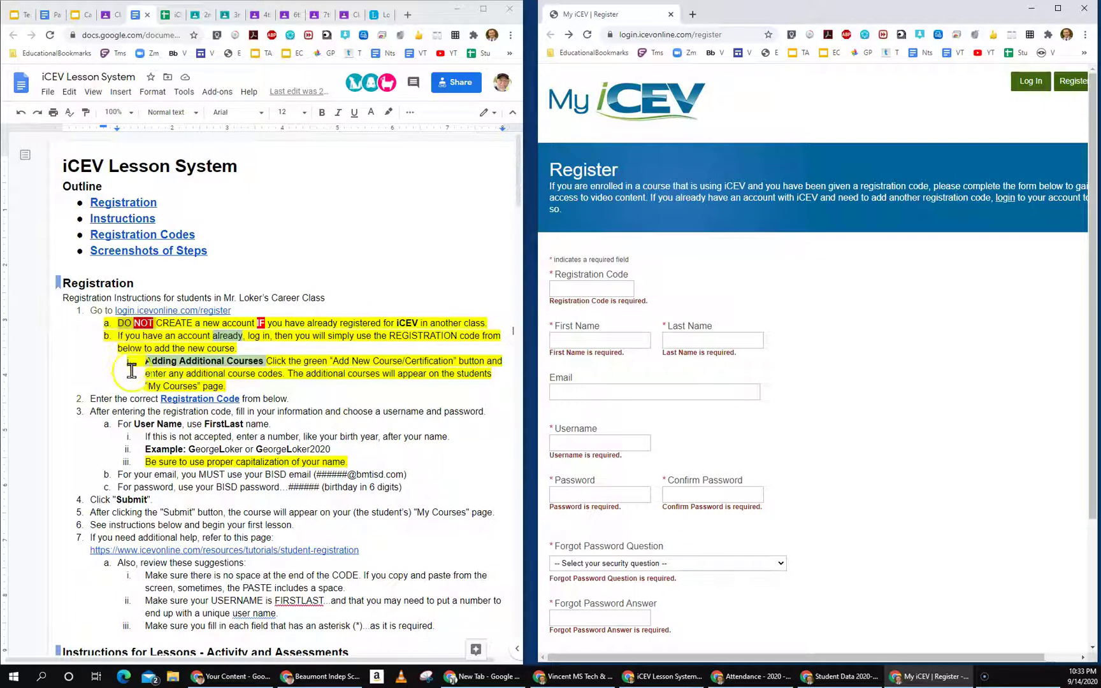
pyautogui.scroll(-7, 175, 433)
pyautogui.scroll(-3, 179, 437)
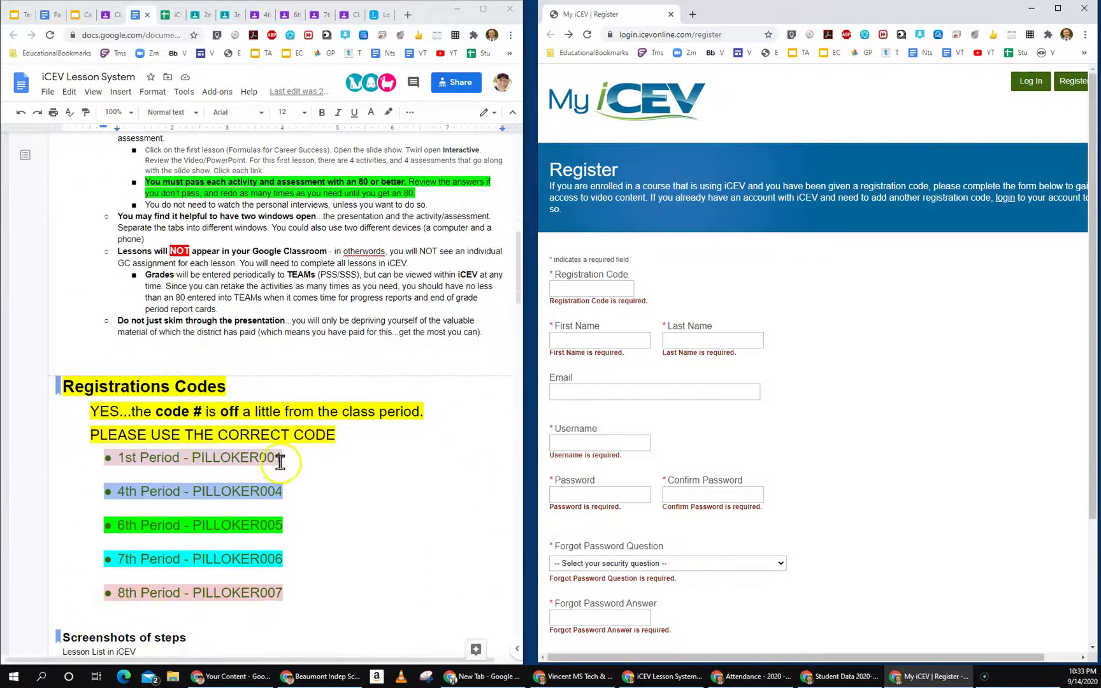
pyautogui.doubleClick(228, 457)
pyautogui.hotkey('ctrl', 'c')
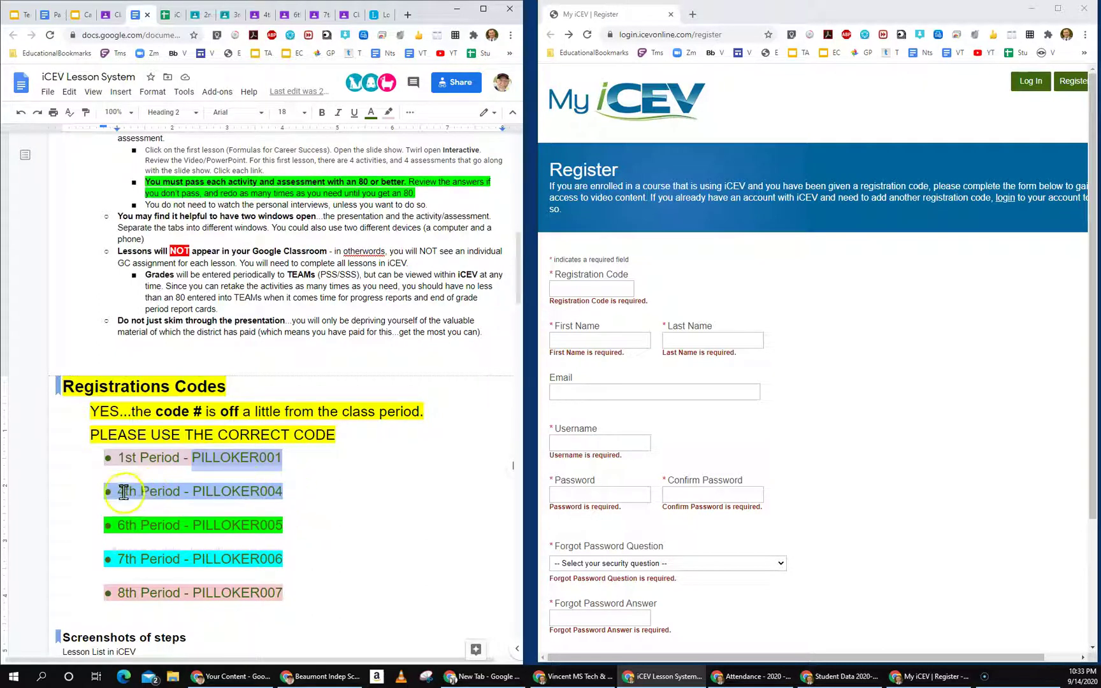
pyautogui.moveTo(108, 491); pyautogui.dragTo(282, 491)
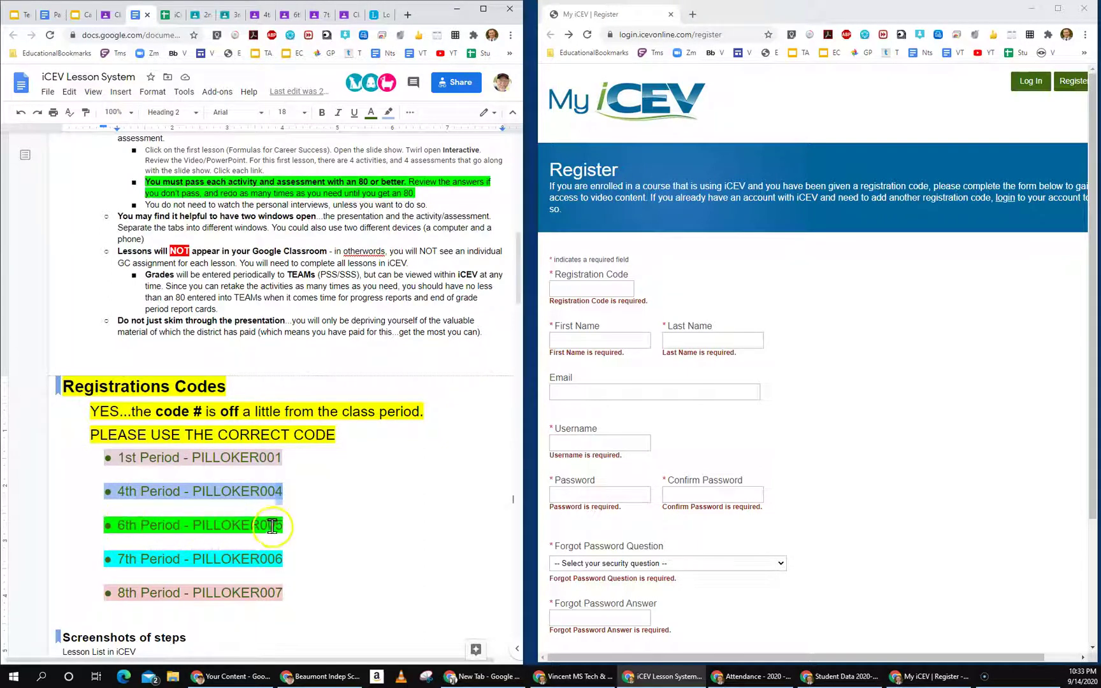
pyautogui.moveTo(288, 539); pyautogui.dragTo(304, 547)
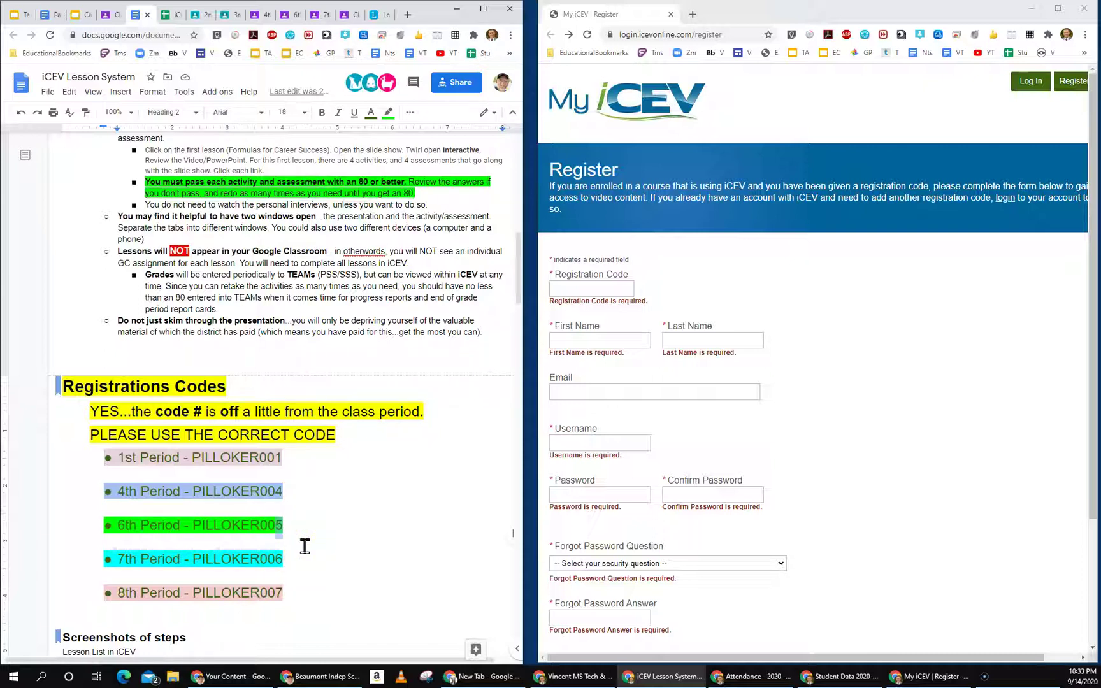
pyautogui.click(119, 526)
pyautogui.moveTo(213, 457); pyautogui.dragTo(276, 456)
pyautogui.click(220, 457)
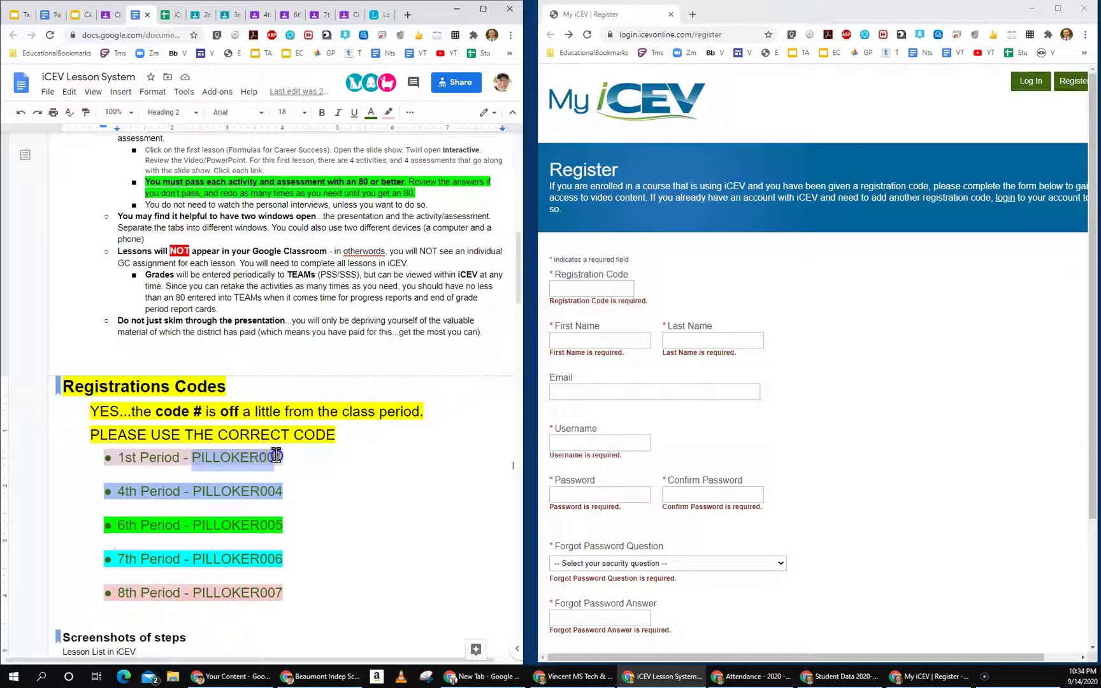
# Step: Copy the guide's 1st Period registration code into MyiCEV's Registration Code field
pyautogui.rightClick(229, 457)
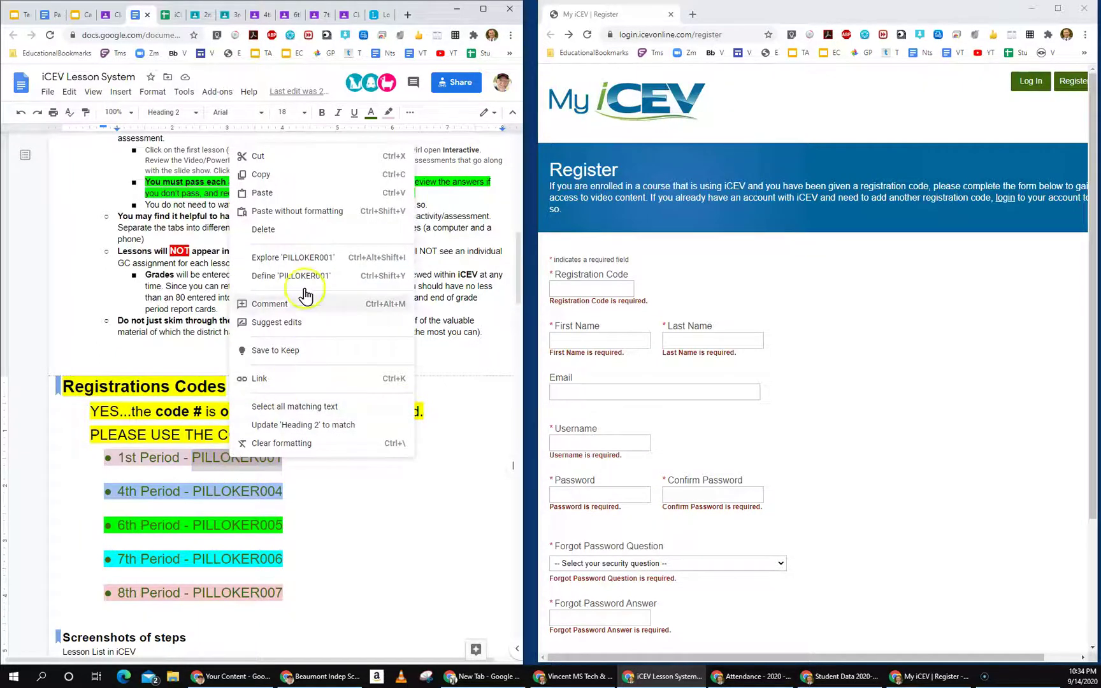
pyautogui.click(290, 174)
pyautogui.click(575, 288)
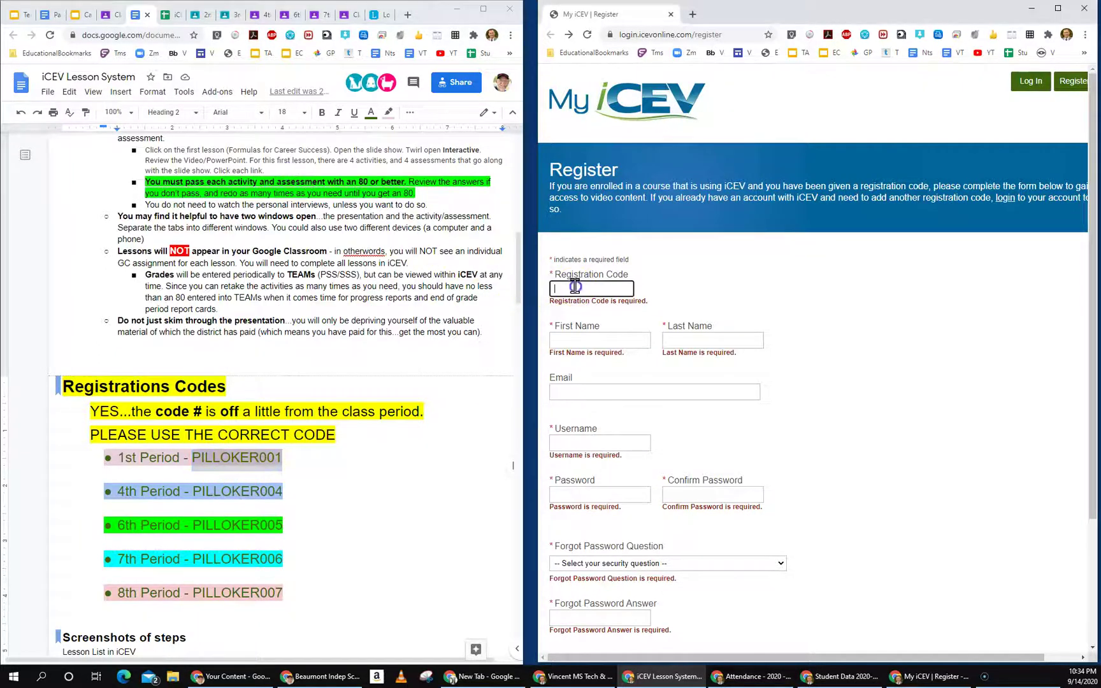
pyautogui.rightClick(581, 291)
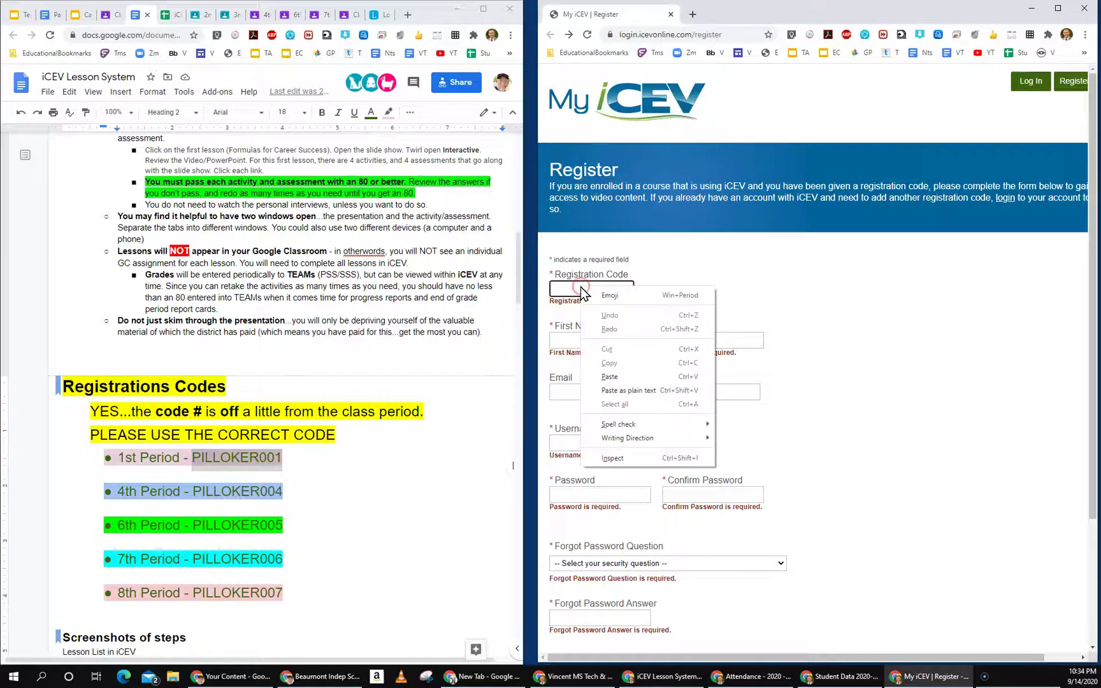
pyautogui.click(612, 377)
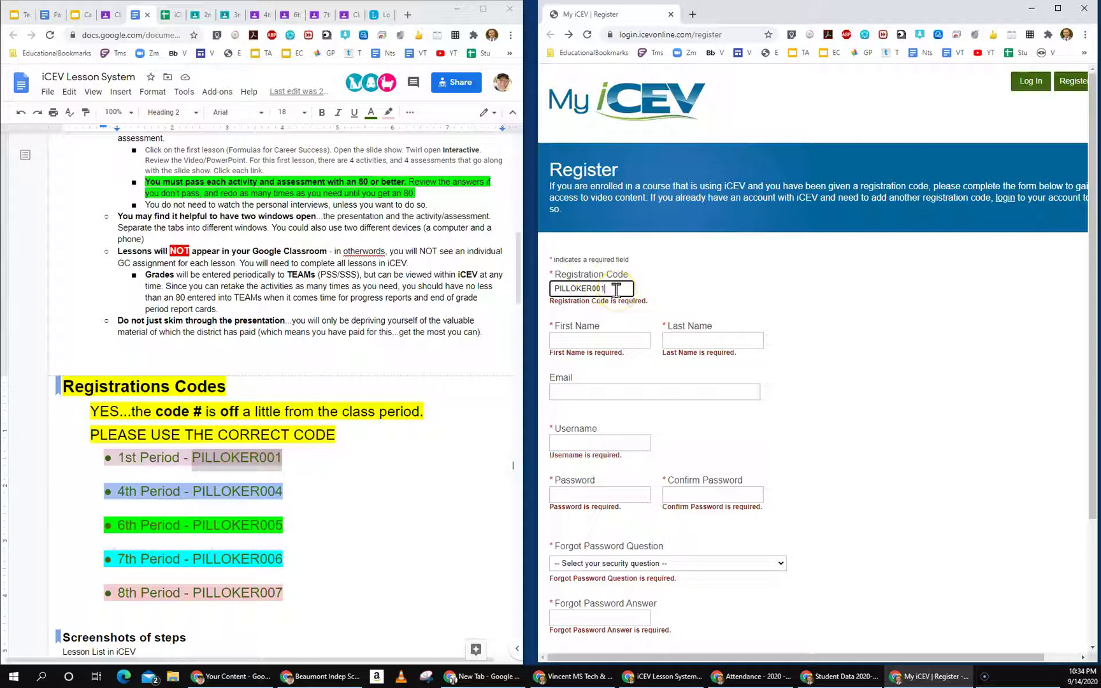
# Step: Fill First Name, Last Name and Email with the browser's suggested student details
pyautogui.click(622, 342)
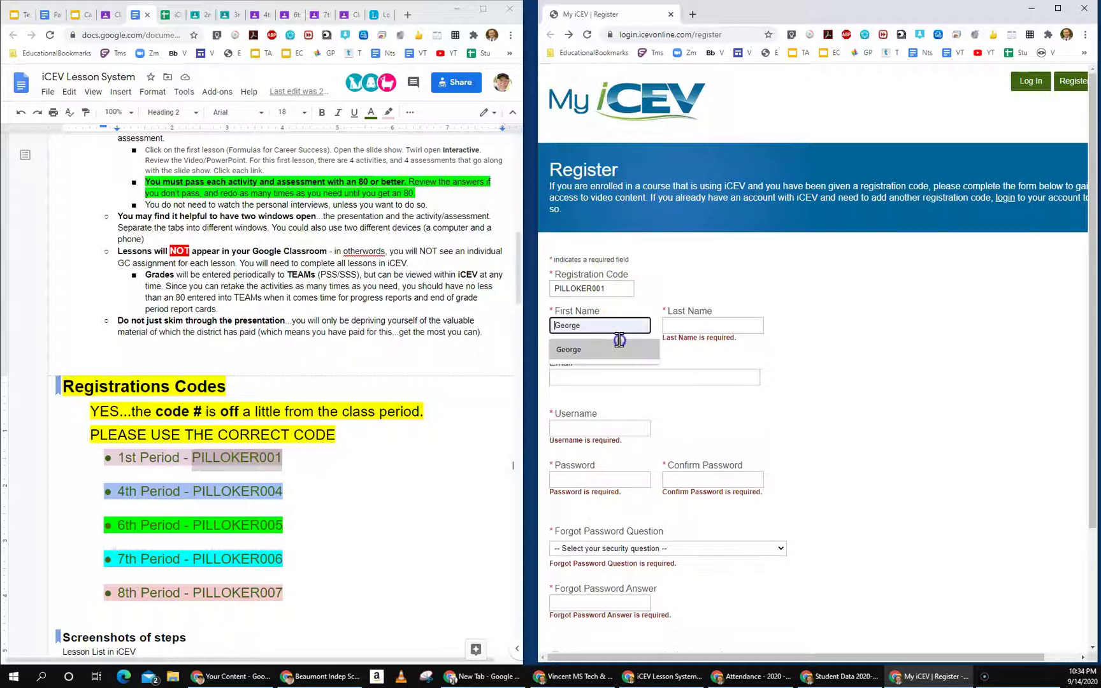
pyautogui.click(572, 351)
pyautogui.click(699, 325)
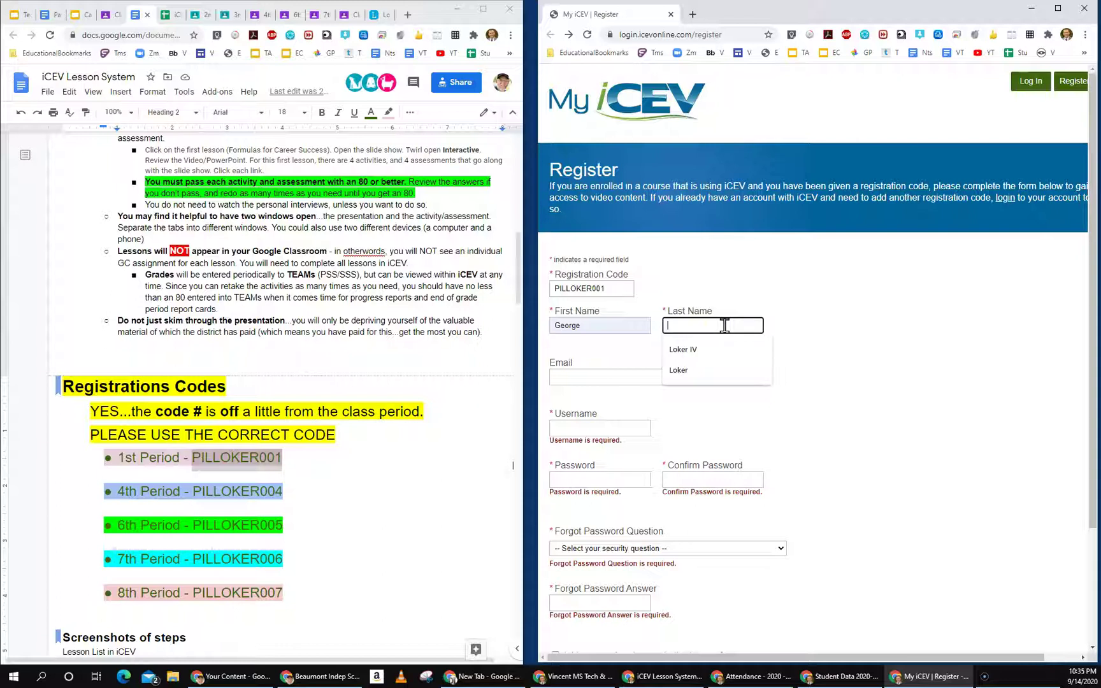
pyautogui.click(688, 324)
pyautogui.click(690, 370)
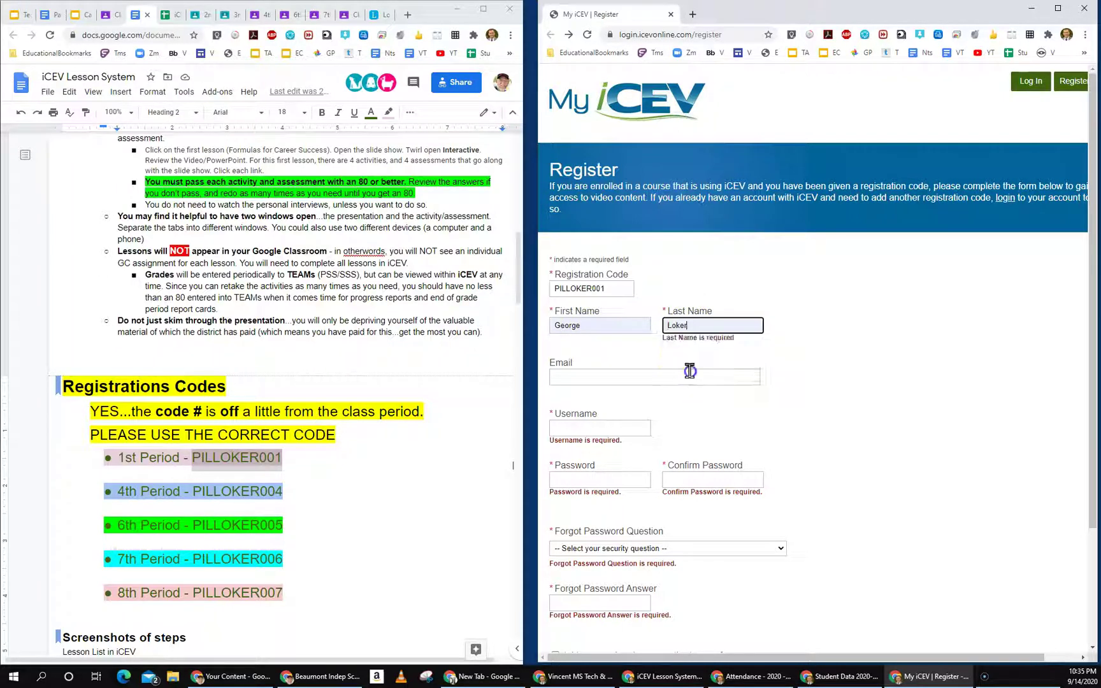
pyautogui.click(703, 325)
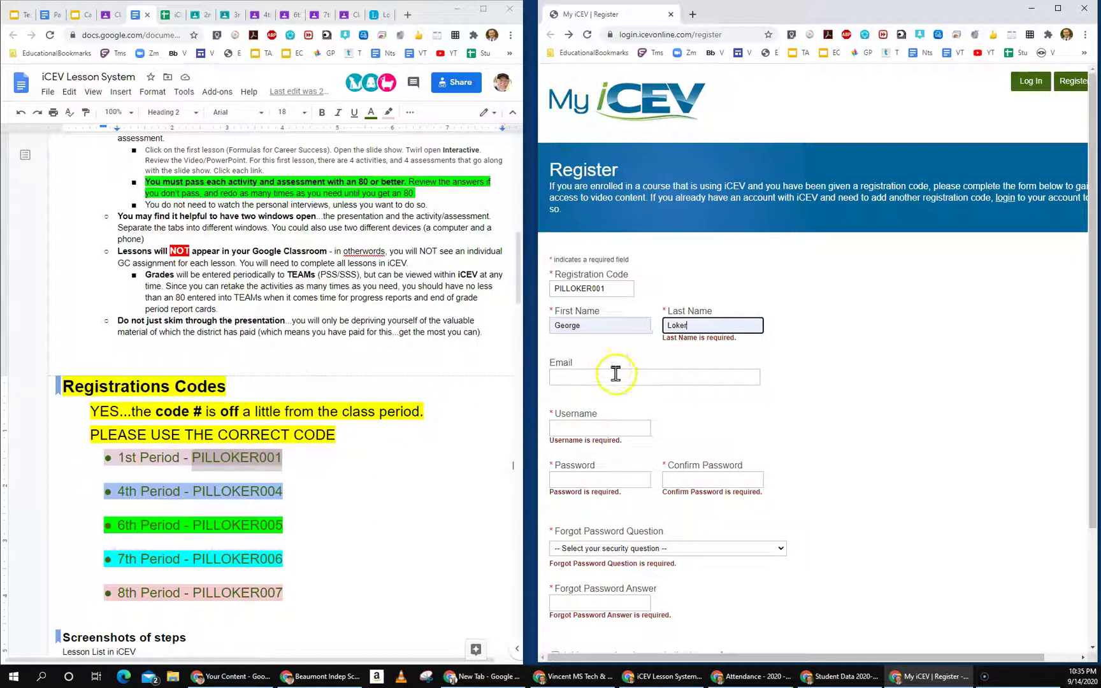
pyautogui.click(615, 377)
pyautogui.click(640, 385)
# Step: Enter a sample student username in the Username field, briefly adding and removing '08'
pyautogui.click(595, 413)
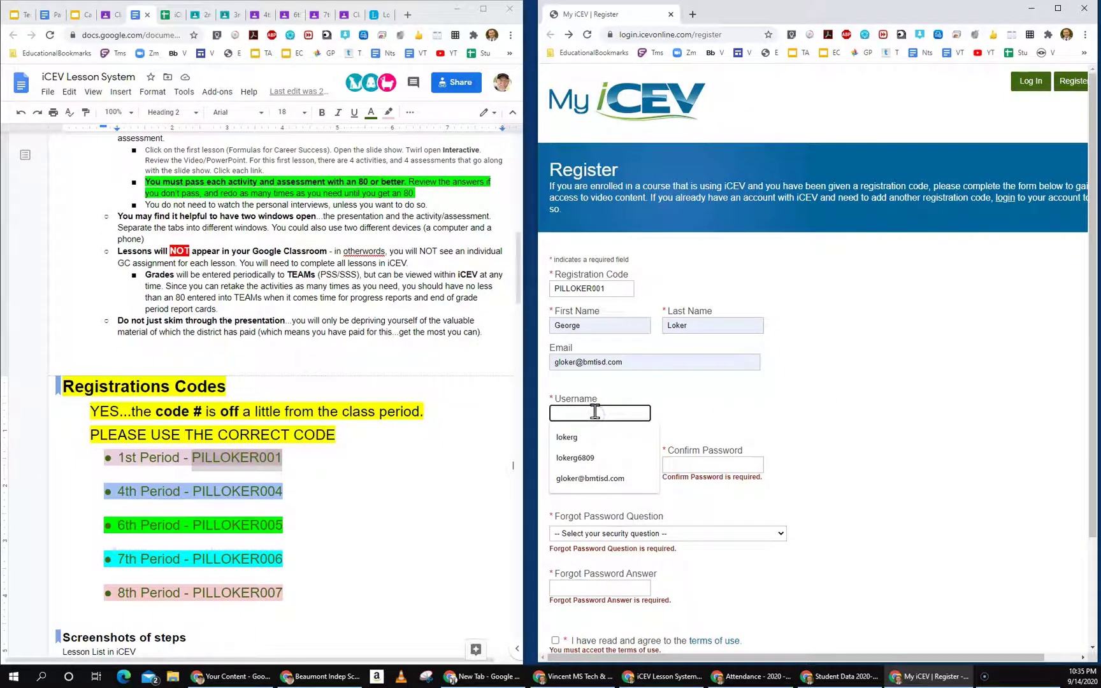
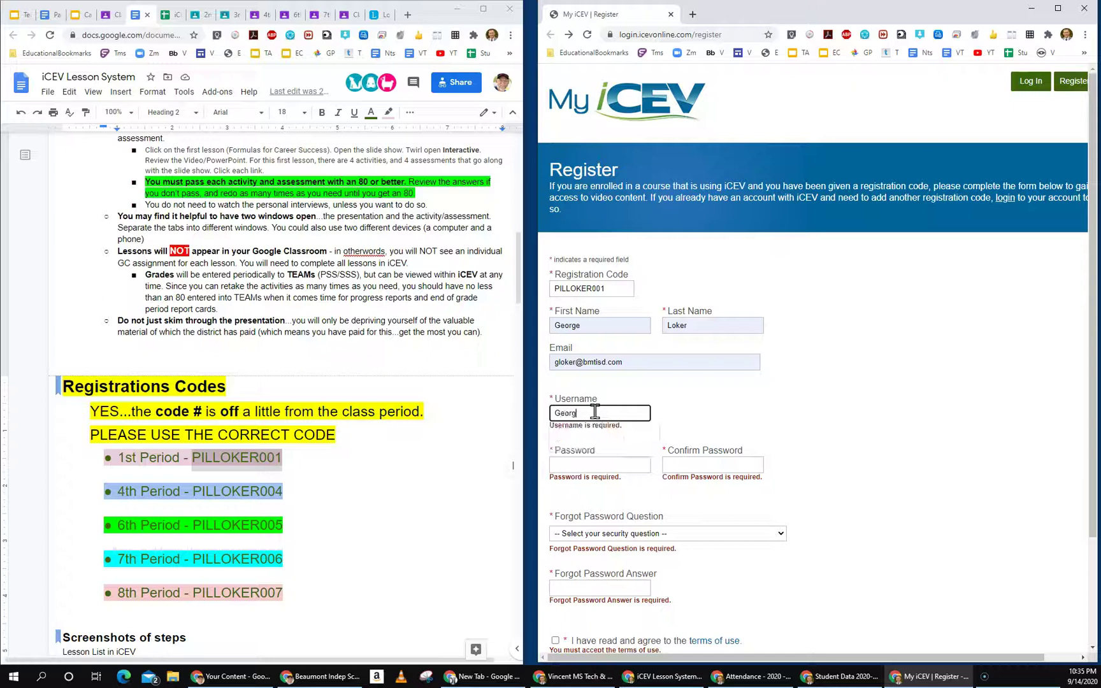
pyautogui.moveTo(624, 416); pyautogui.dragTo(601, 413)
pyautogui.write('08')
pyautogui.click(634, 413)
pyautogui.press('BackSpace')
pyautogui.press('BackSpace')
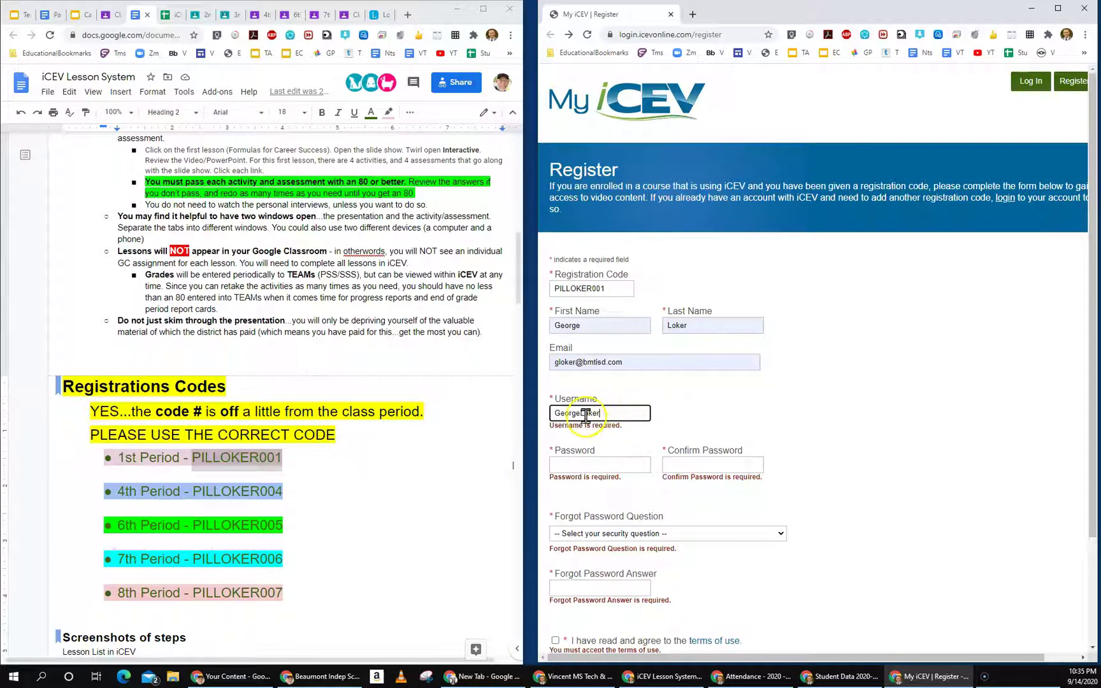
# Step: Replace the username with the placeholder 'YourName', then with 'FirstLast'
pyautogui.moveTo(614, 413); pyautogui.dragTo(540, 393)
pyautogui.write('YourName')
pyautogui.click(599, 415)
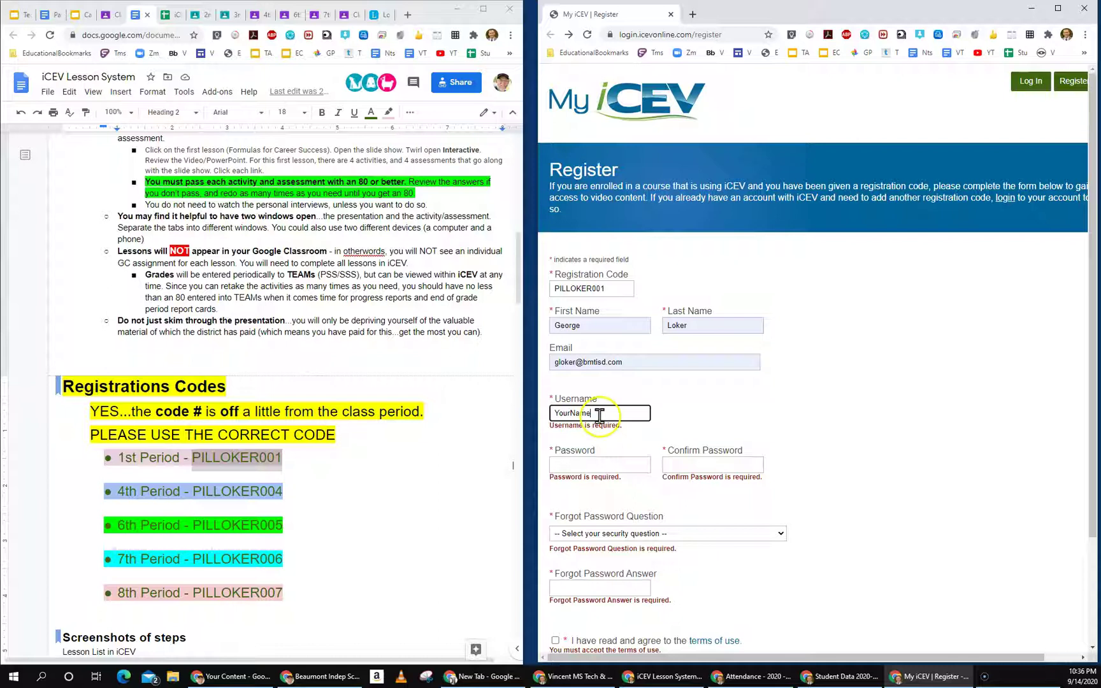
pyautogui.doubleClick(572, 413)
pyautogui.write('Firs')
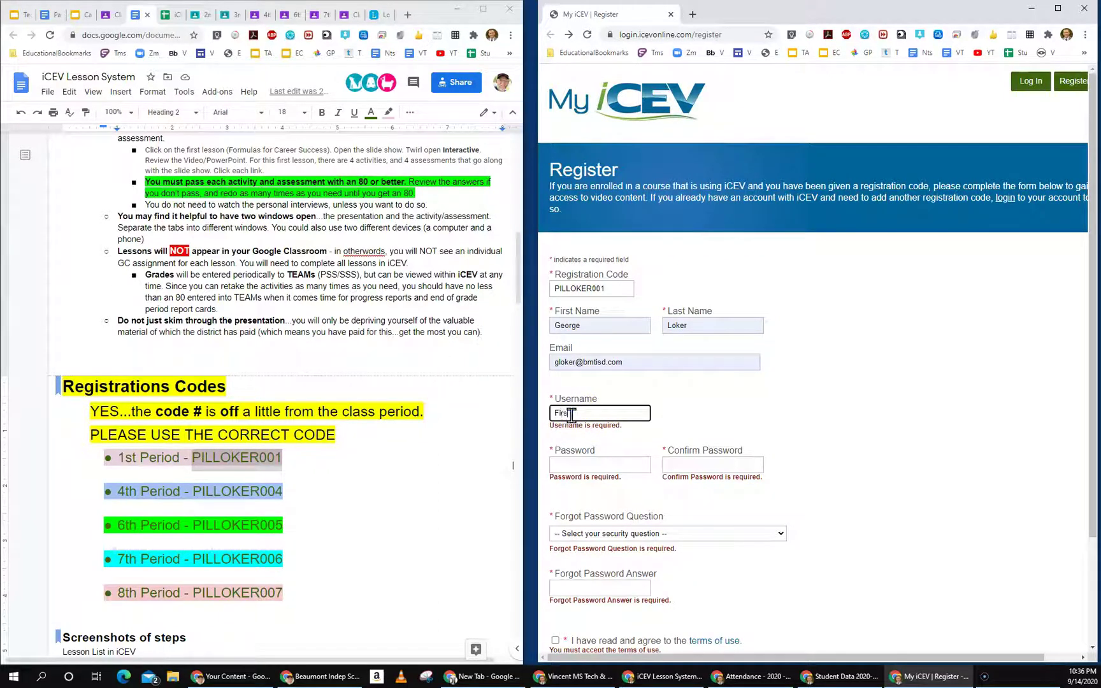
pyautogui.write('tLast')
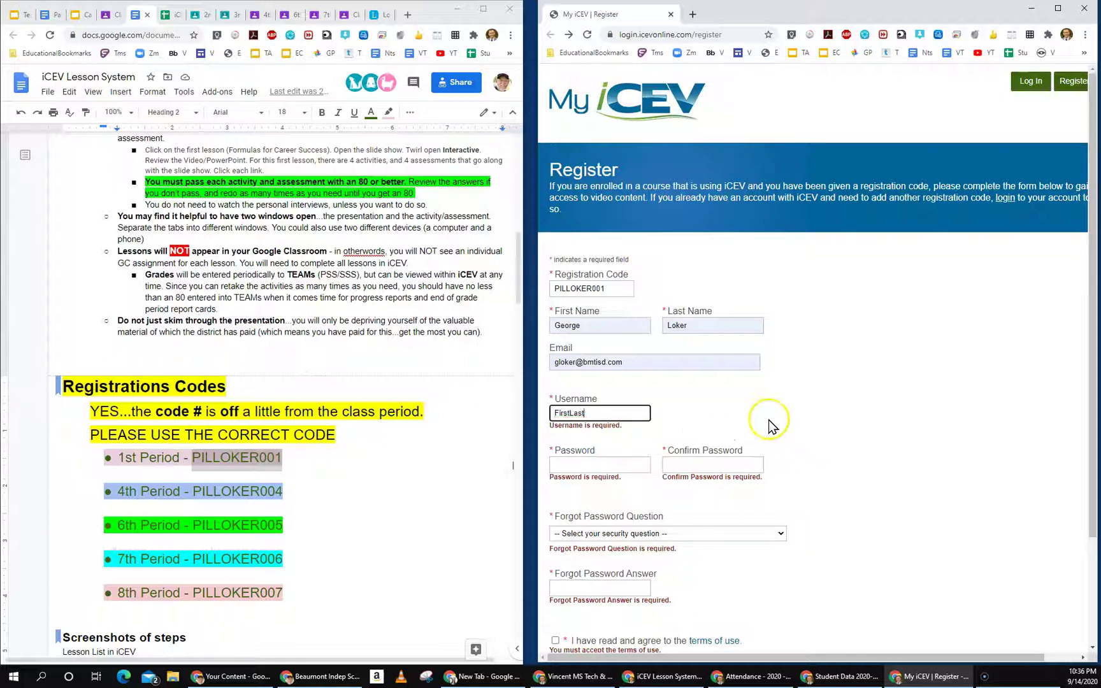
pyautogui.click(600, 464)
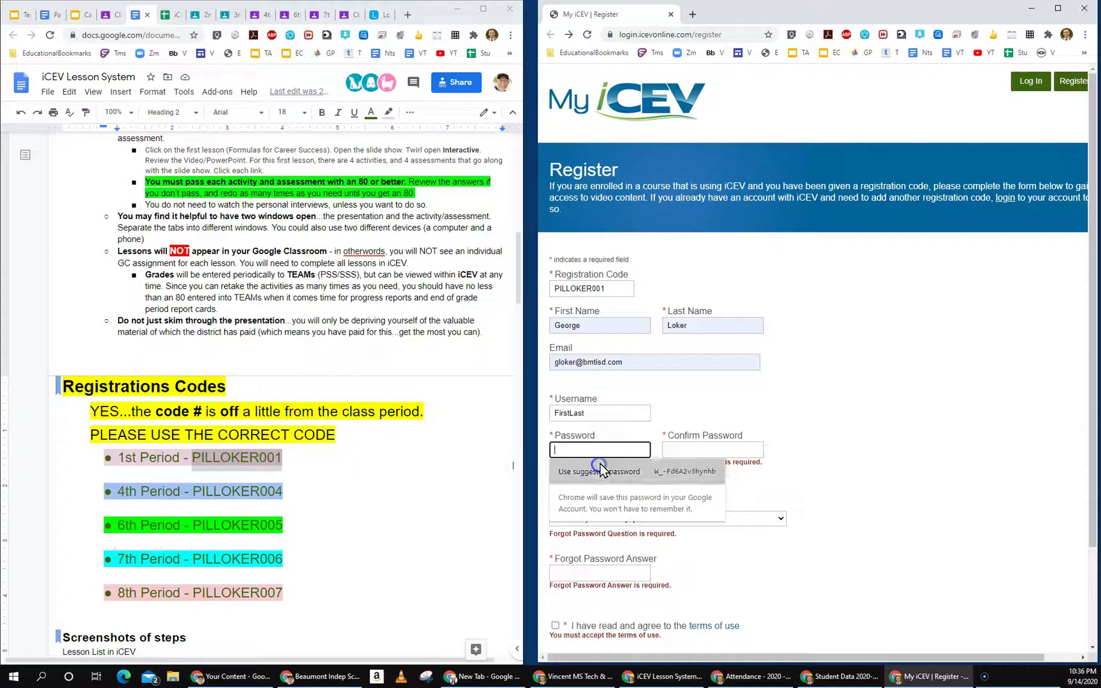
pyautogui.click(899, 422)
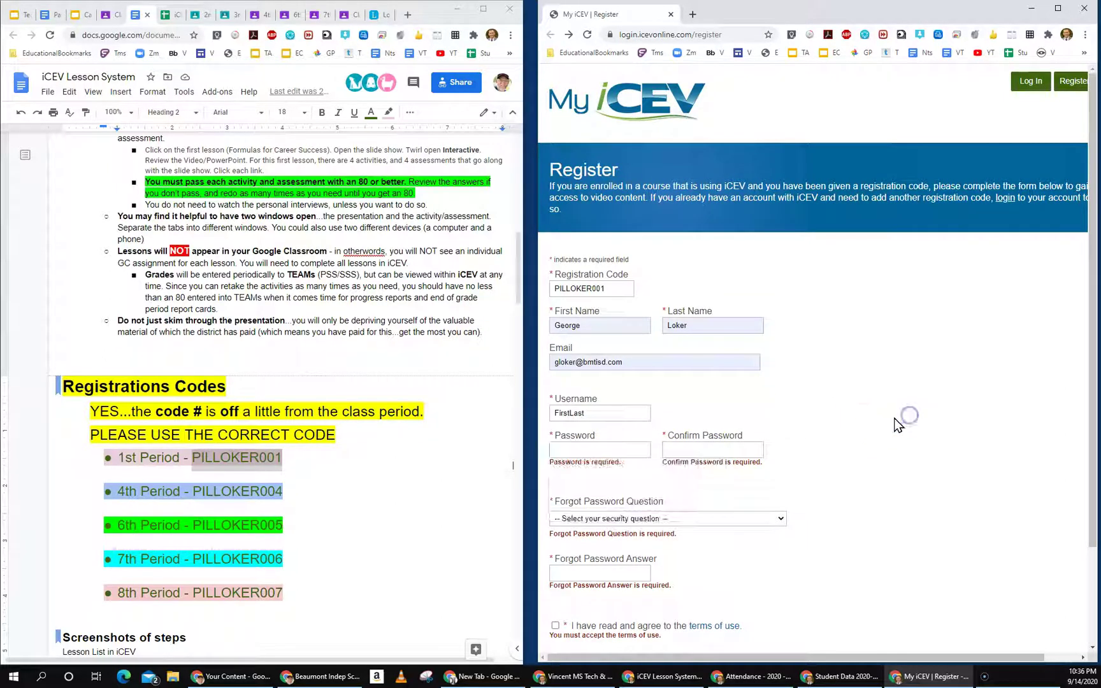
pyautogui.scroll(-2, 669, 486)
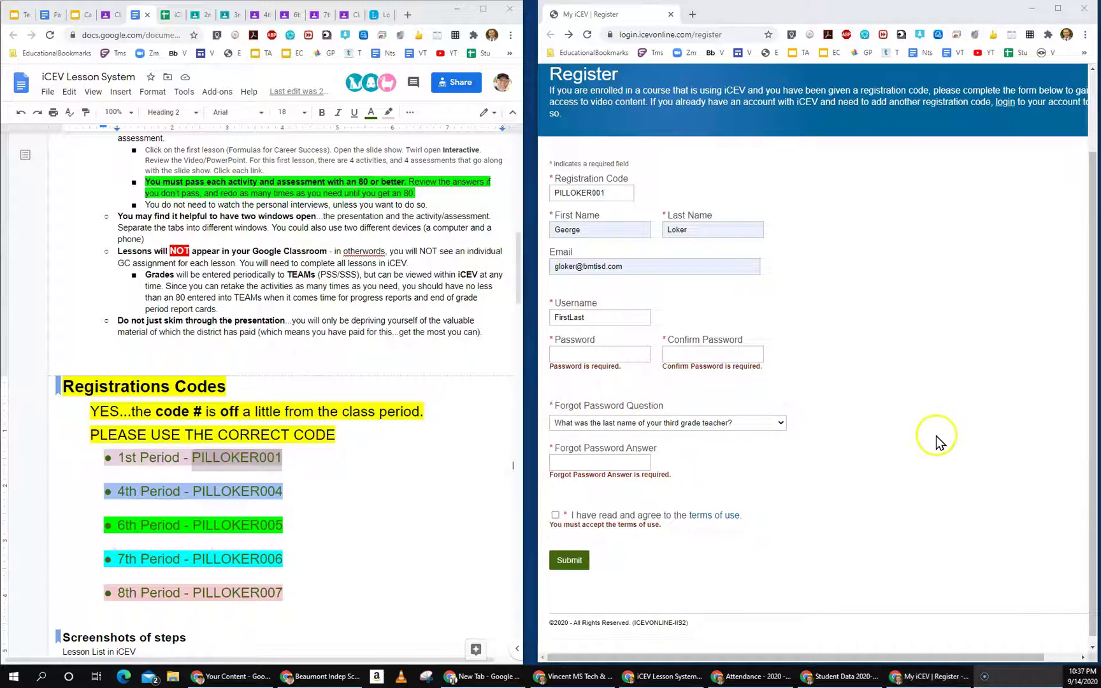
# Step: Choose the third-grade teacher last name security question and point out the password and submit fields
pyautogui.click(937, 440)
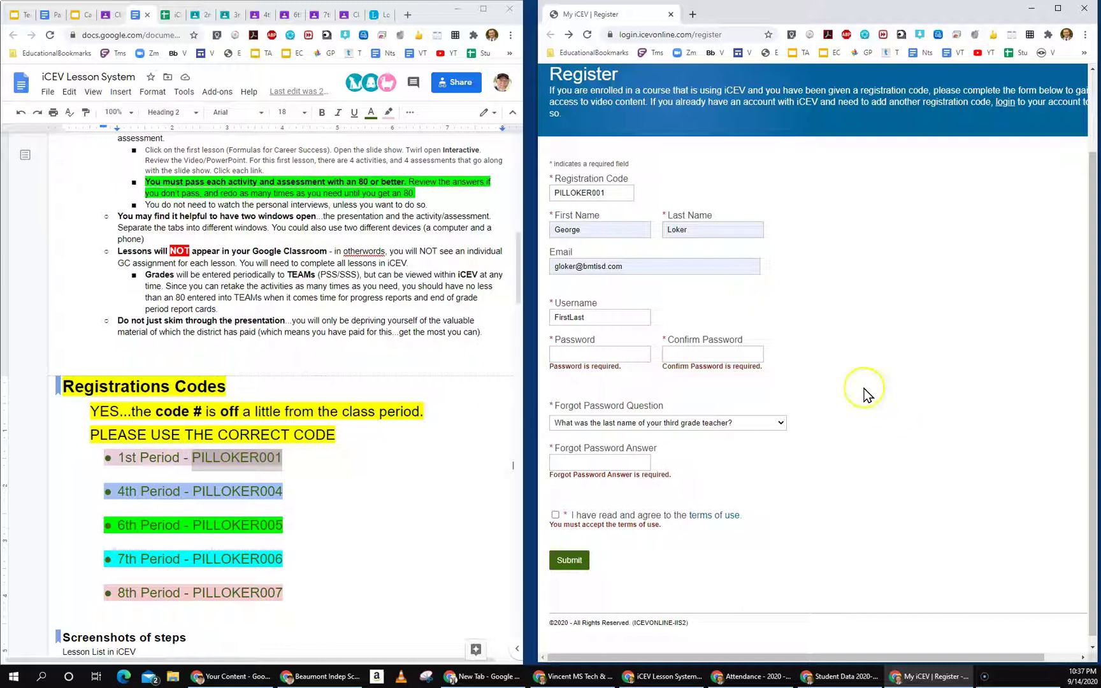
pyautogui.click(622, 353)
pyautogui.click(722, 355)
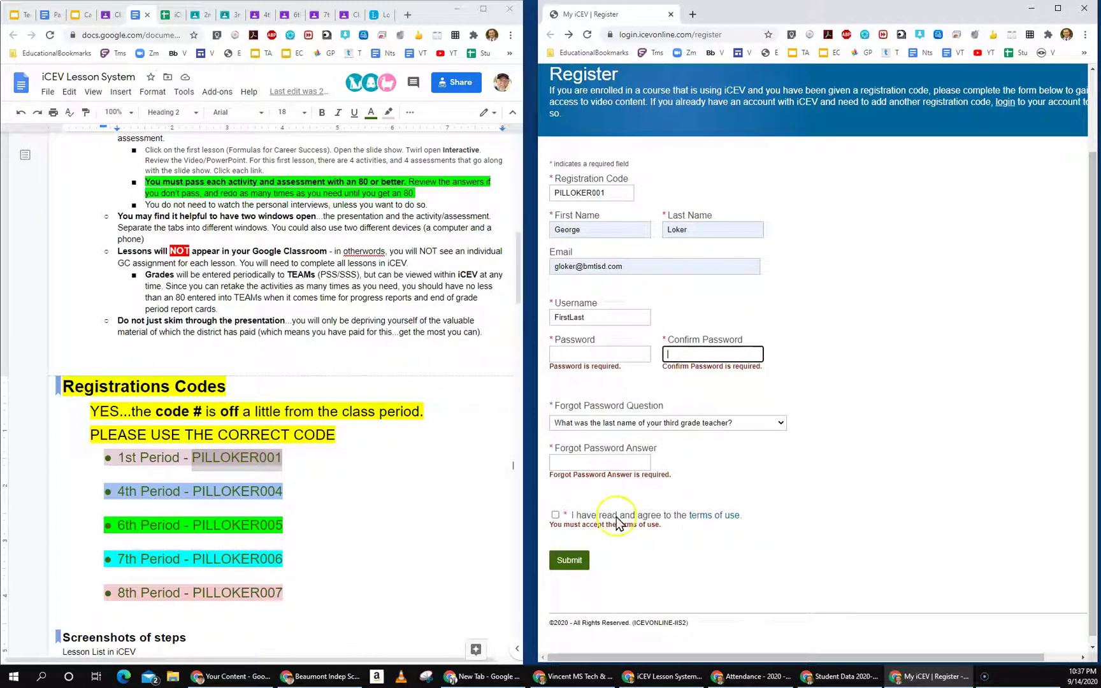
pyautogui.click(577, 563)
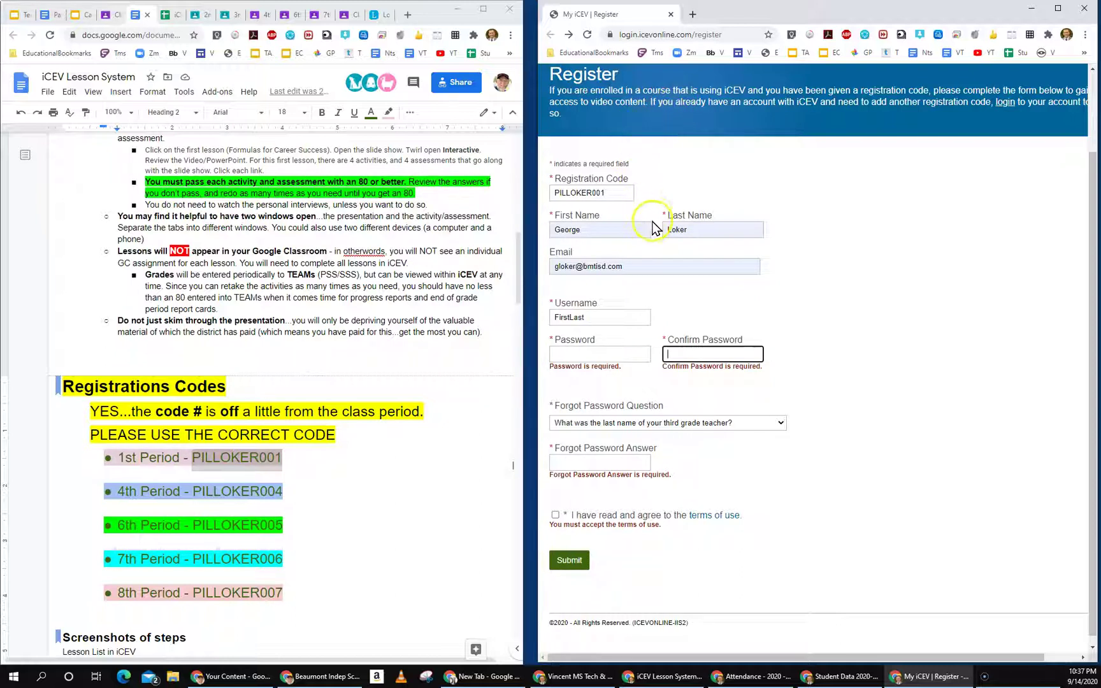
pyautogui.click(601, 193)
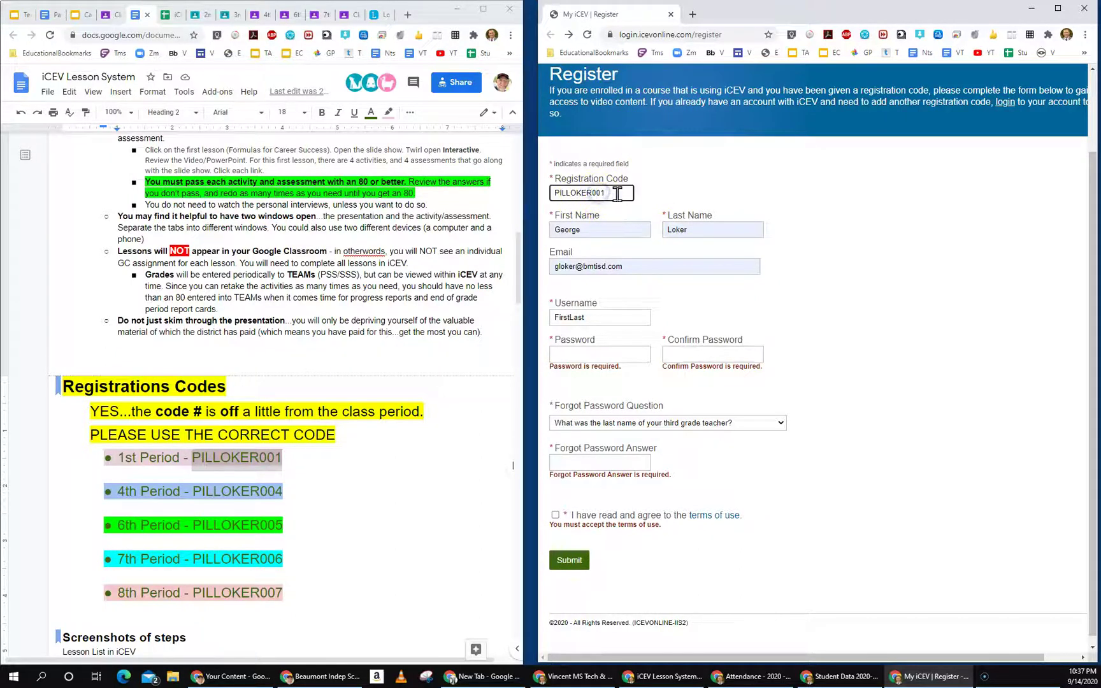
# Step: Append '#' to the FirstLast username, then scroll back to the top of the form
pyautogui.click(595, 231)
pyautogui.click(675, 230)
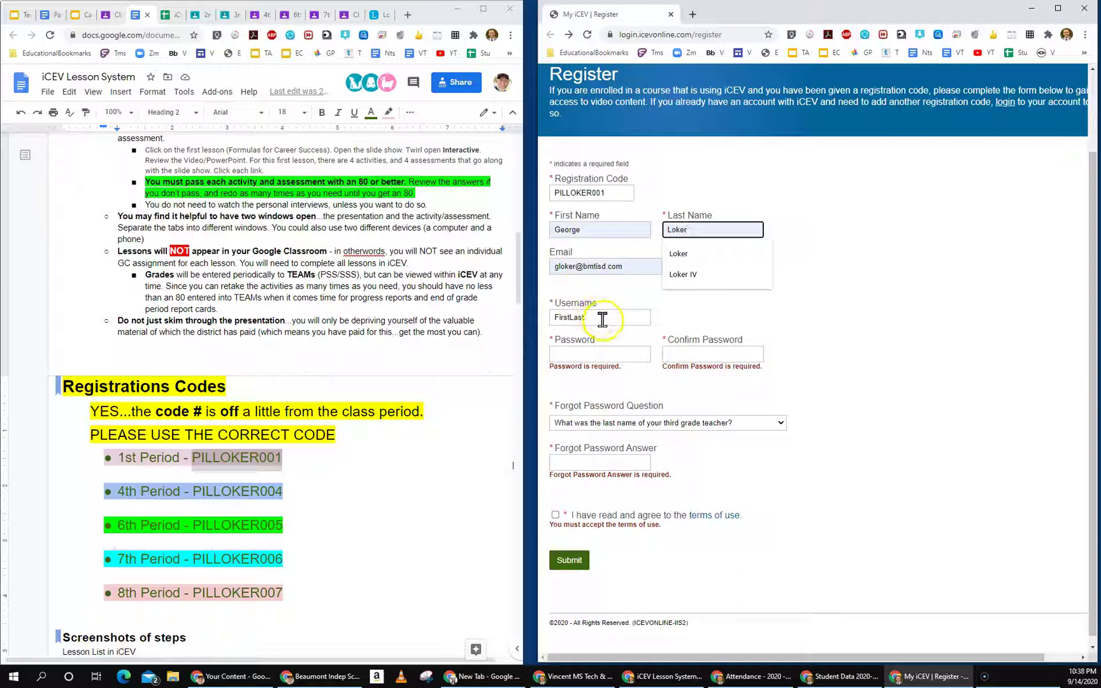
pyautogui.click(602, 319)
pyautogui.write('#')
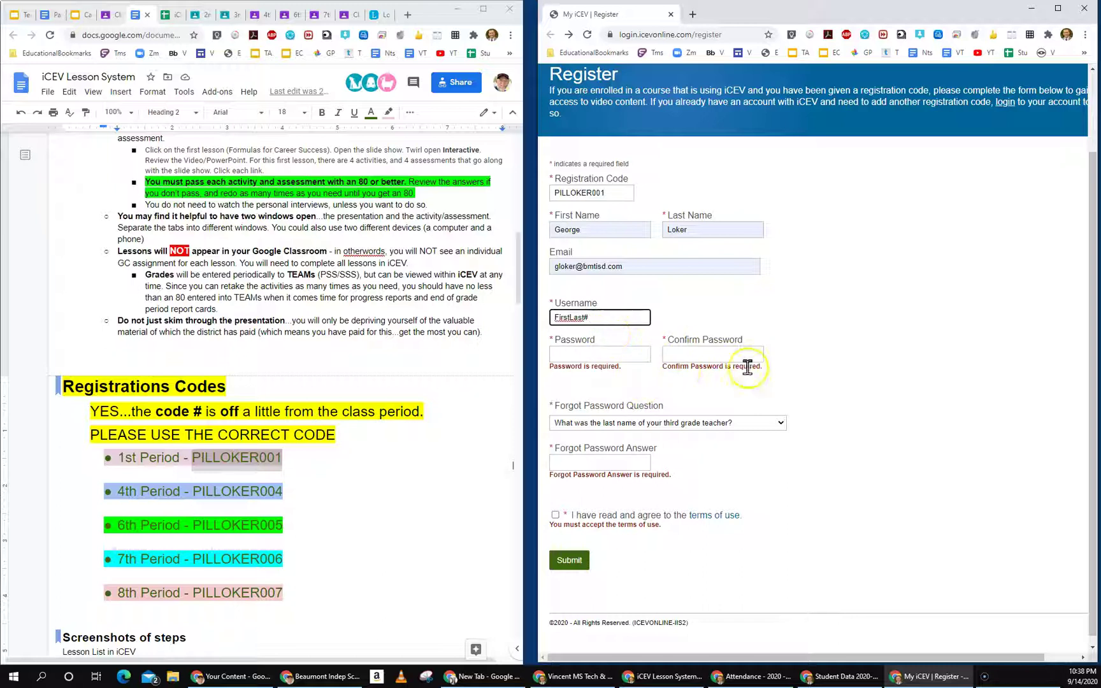
pyautogui.click(838, 459)
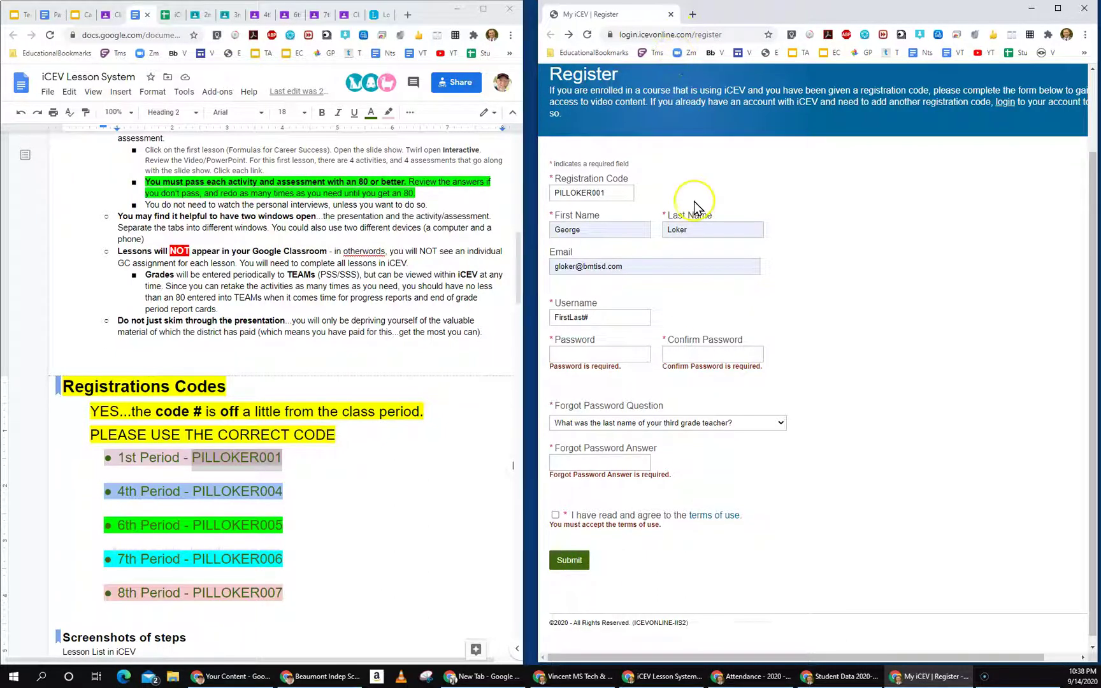
pyautogui.scroll(2, 695, 202)
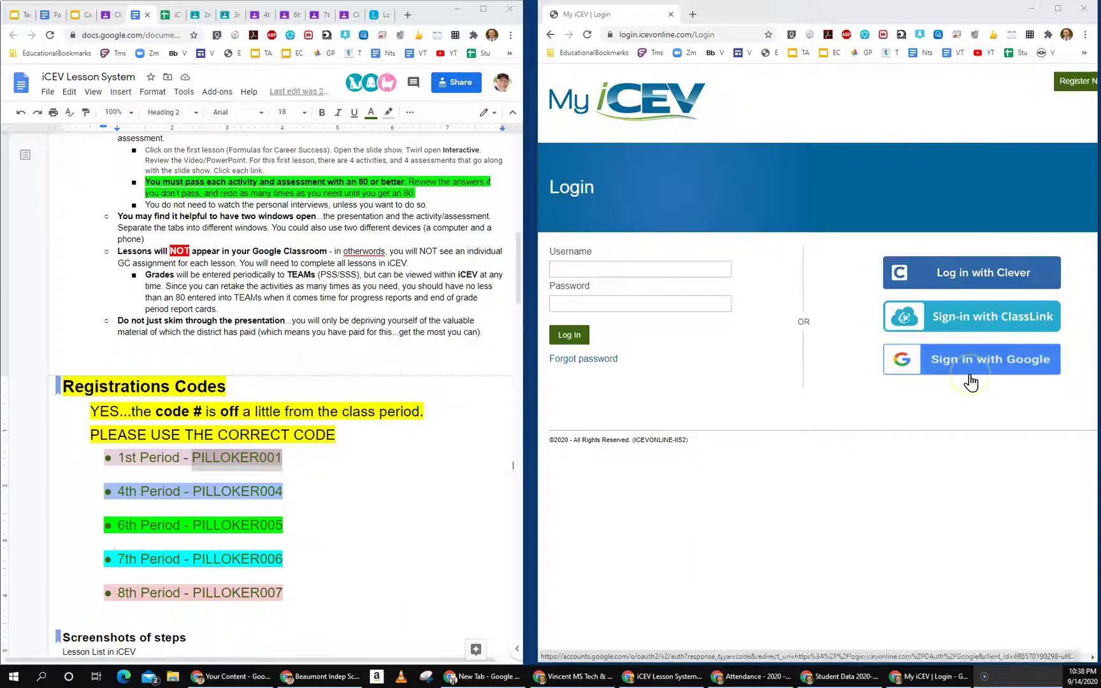
pyautogui.click(971, 366)
pyautogui.click(952, 375)
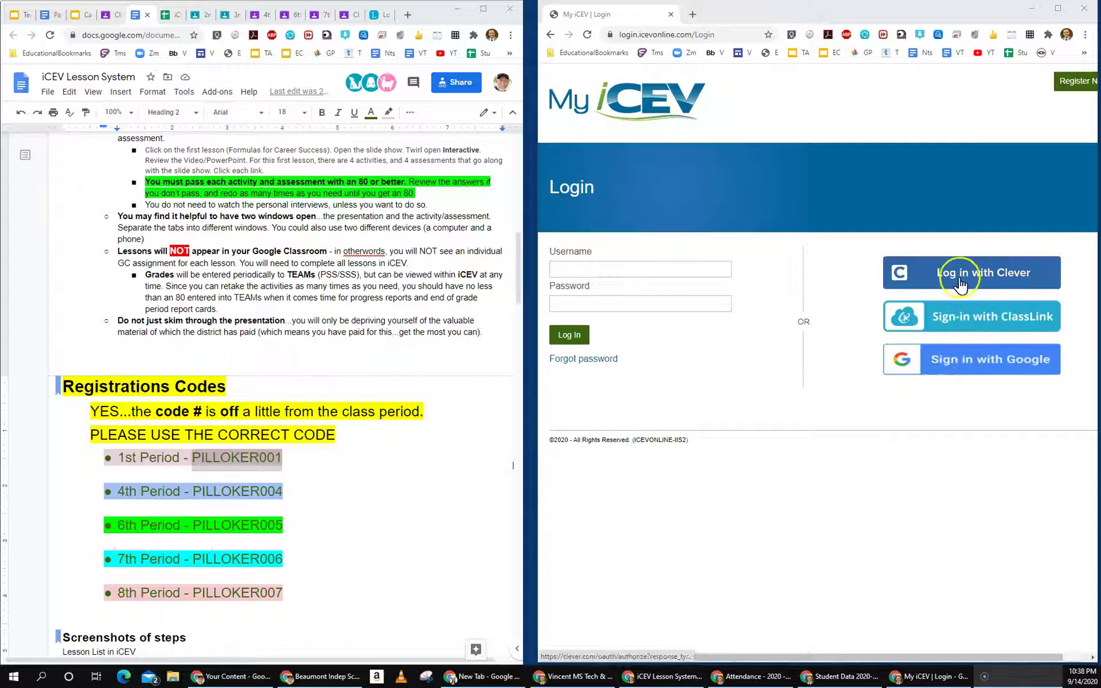
pyautogui.click(995, 277)
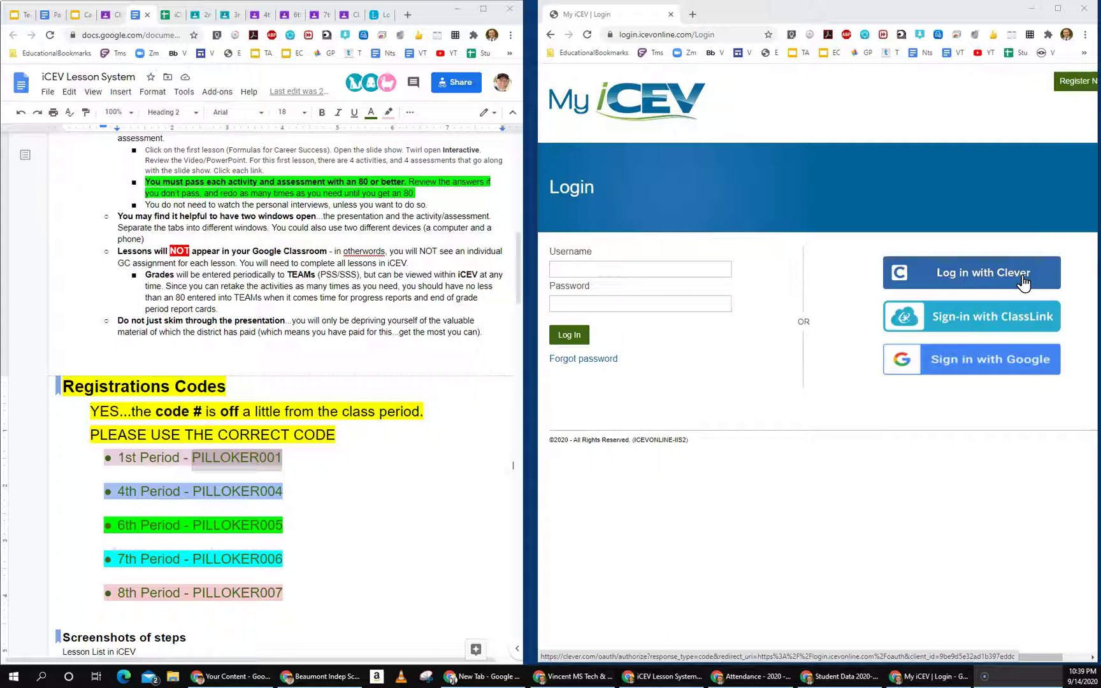
# Step: Sign in to MyiCEV with the school Google account
pyautogui.click(999, 362)
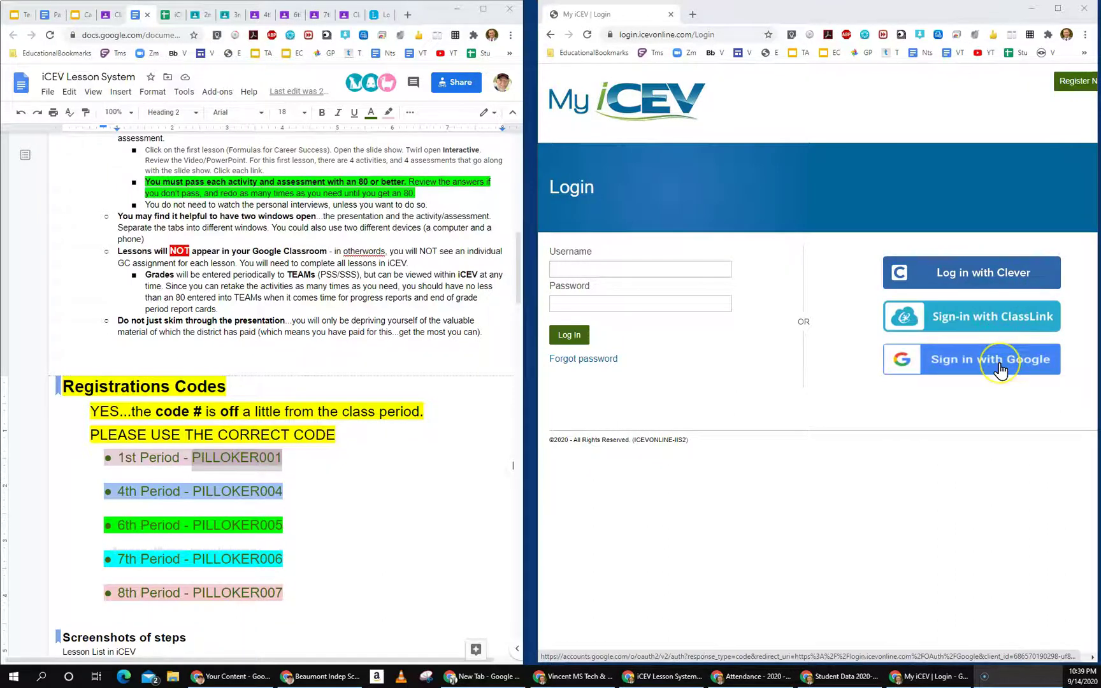
pyautogui.click(993, 365)
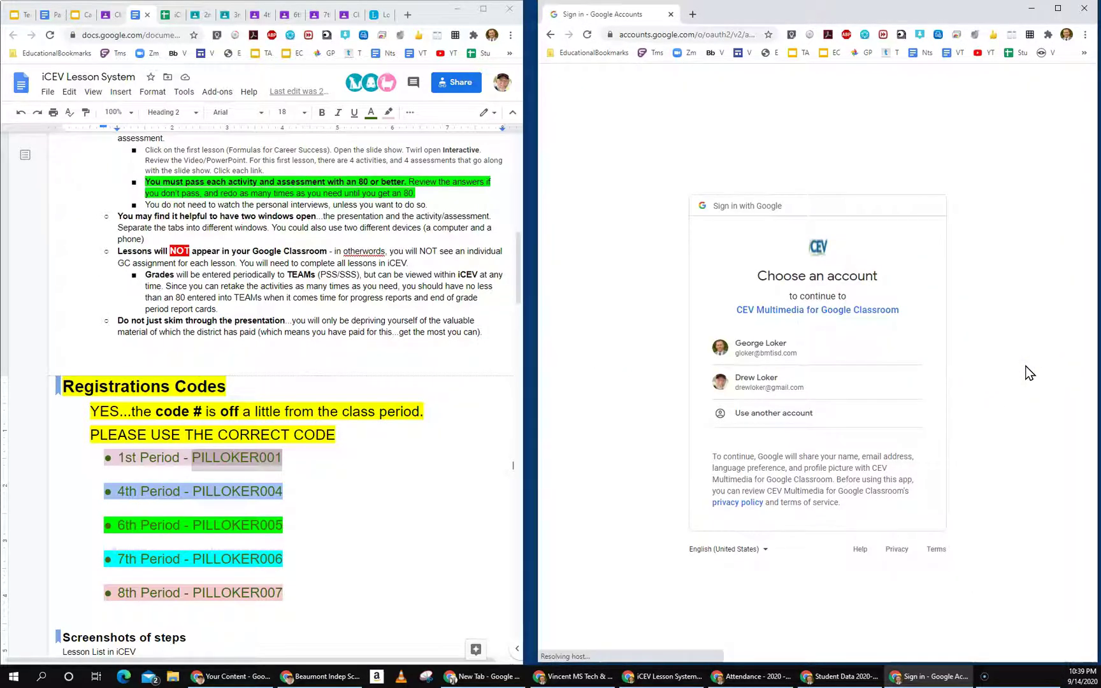
pyautogui.click(775, 353)
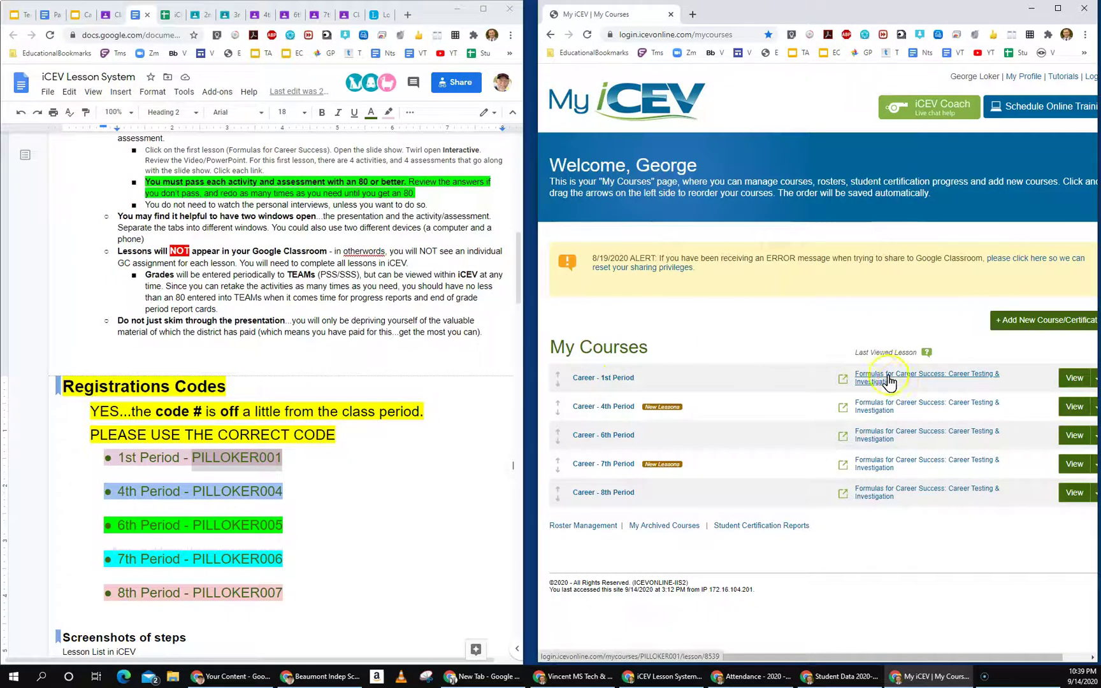
# Step: Open the Career - 1st Period course and scroll through its Lessons list
pyautogui.click(613, 379)
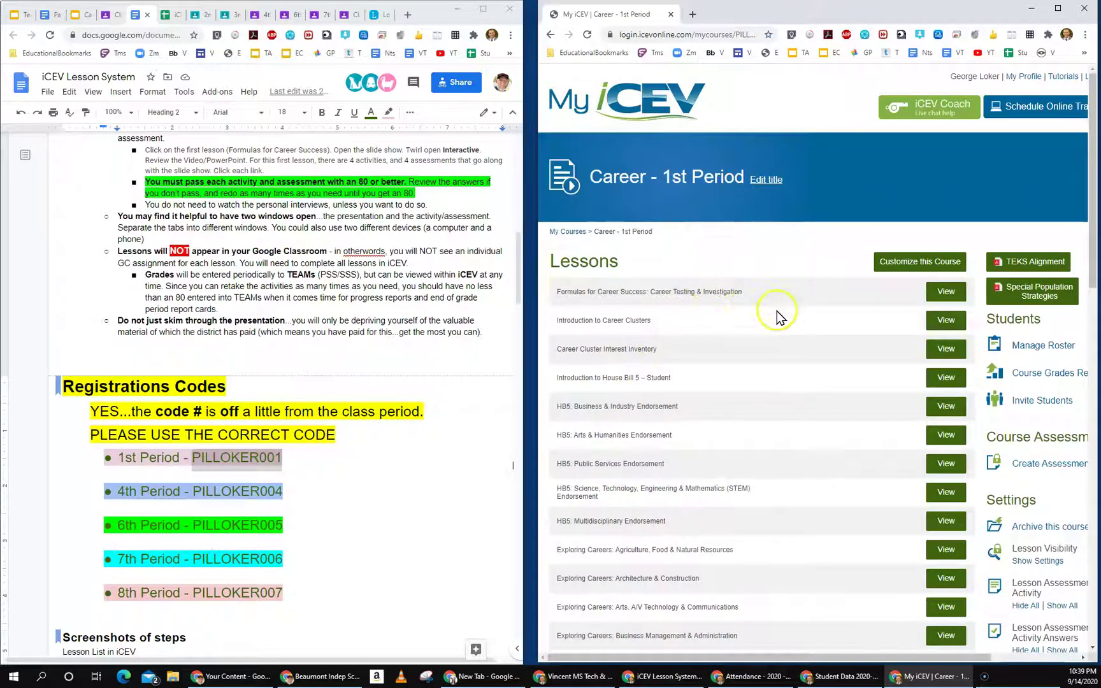
pyautogui.scroll(-2, 778, 311)
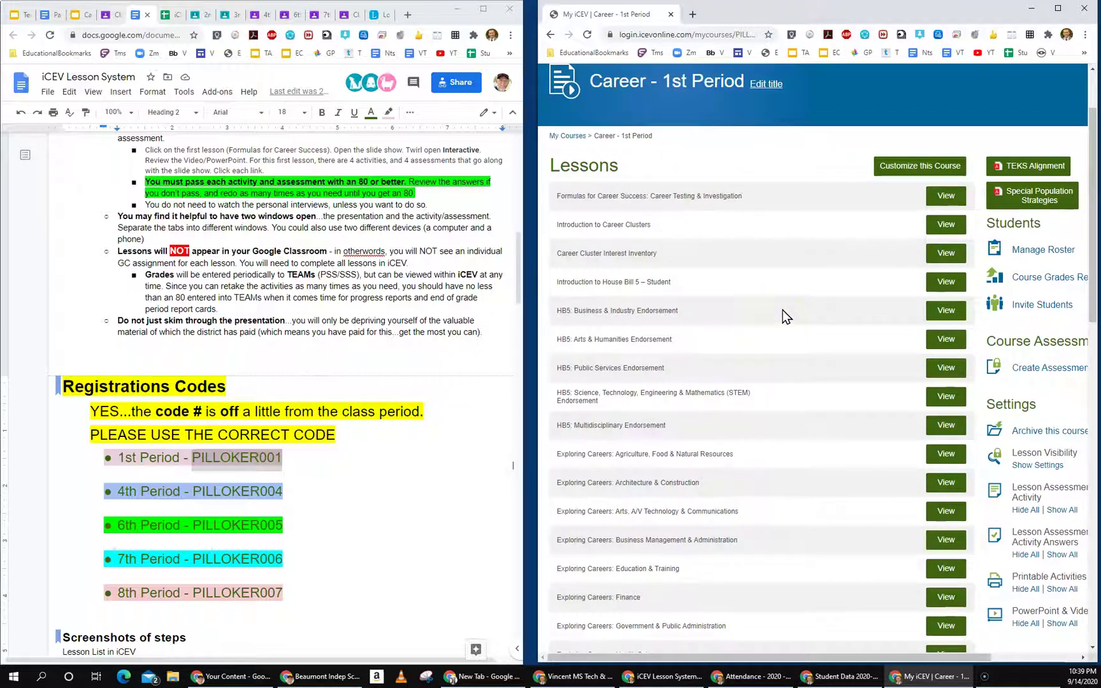
pyautogui.scroll(2, 783, 309)
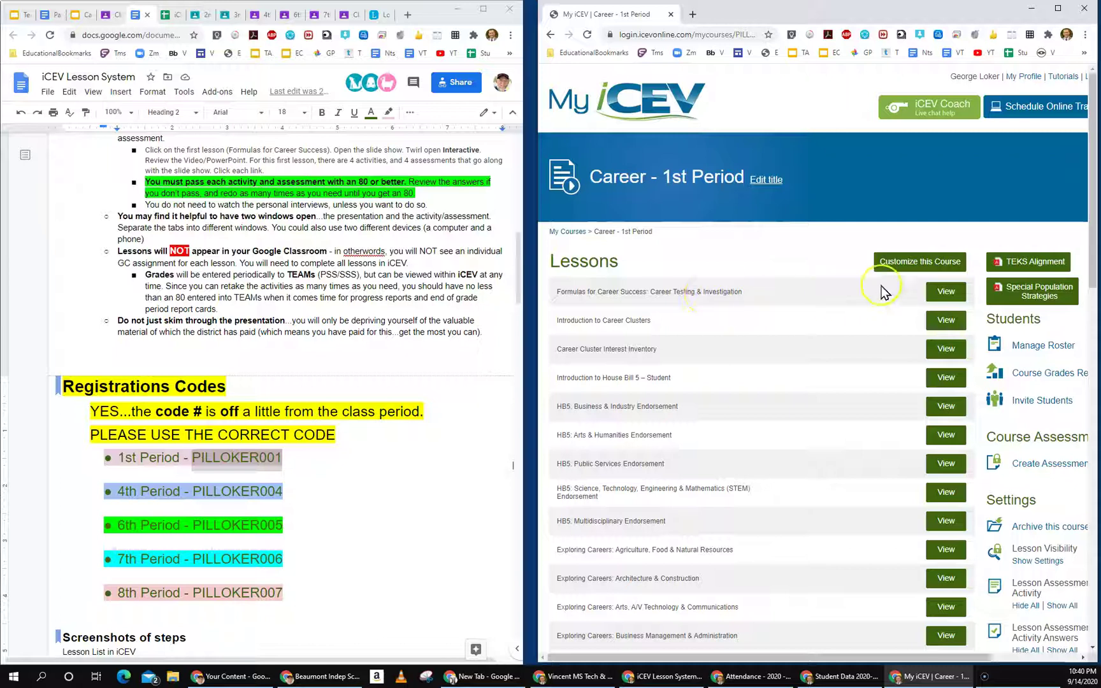
# Step: Minimize and restore the instructions document, then scroll back up through it
pyautogui.click(456, 15)
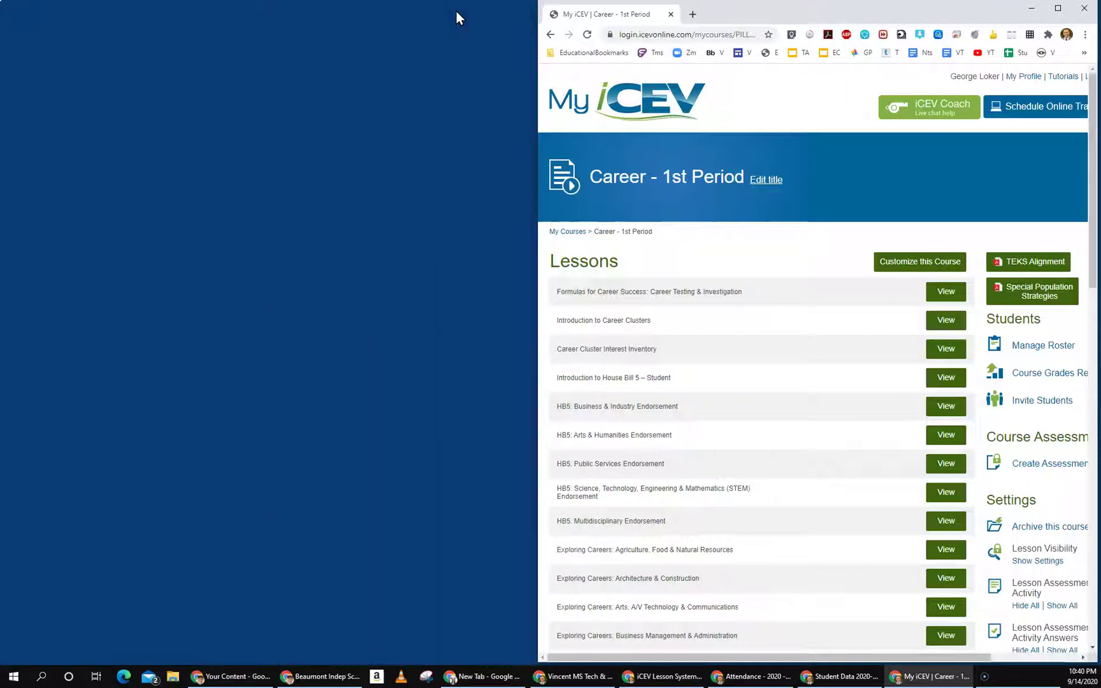
pyautogui.click(679, 681)
pyautogui.scroll(2, 159, 341)
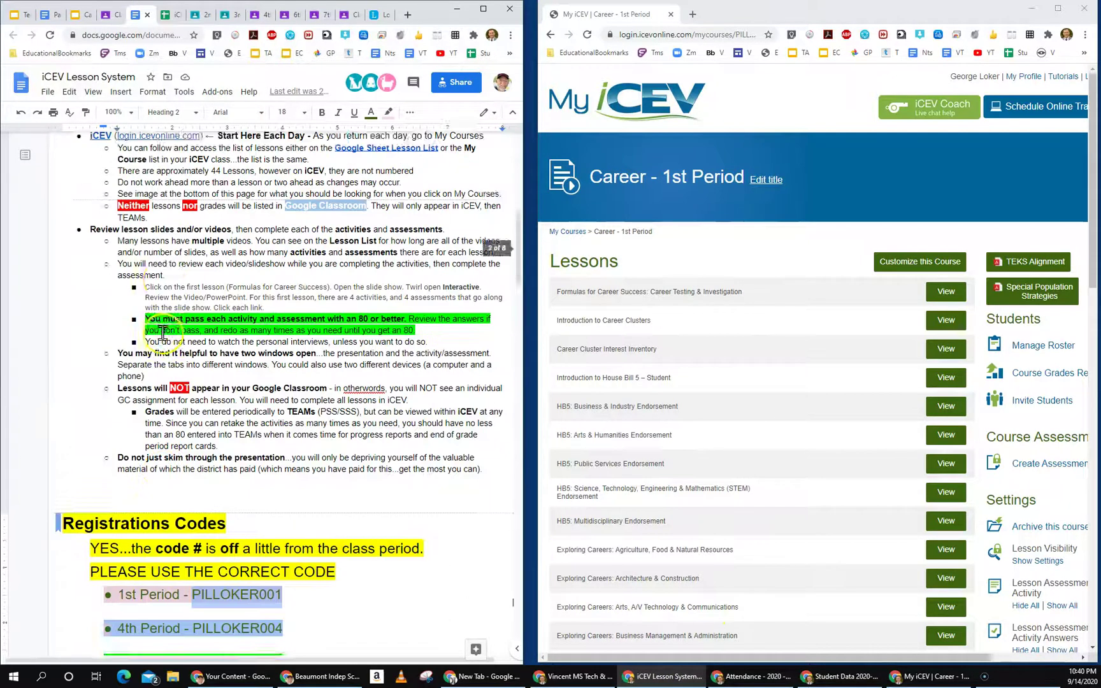
pyautogui.scroll(1, 163, 332)
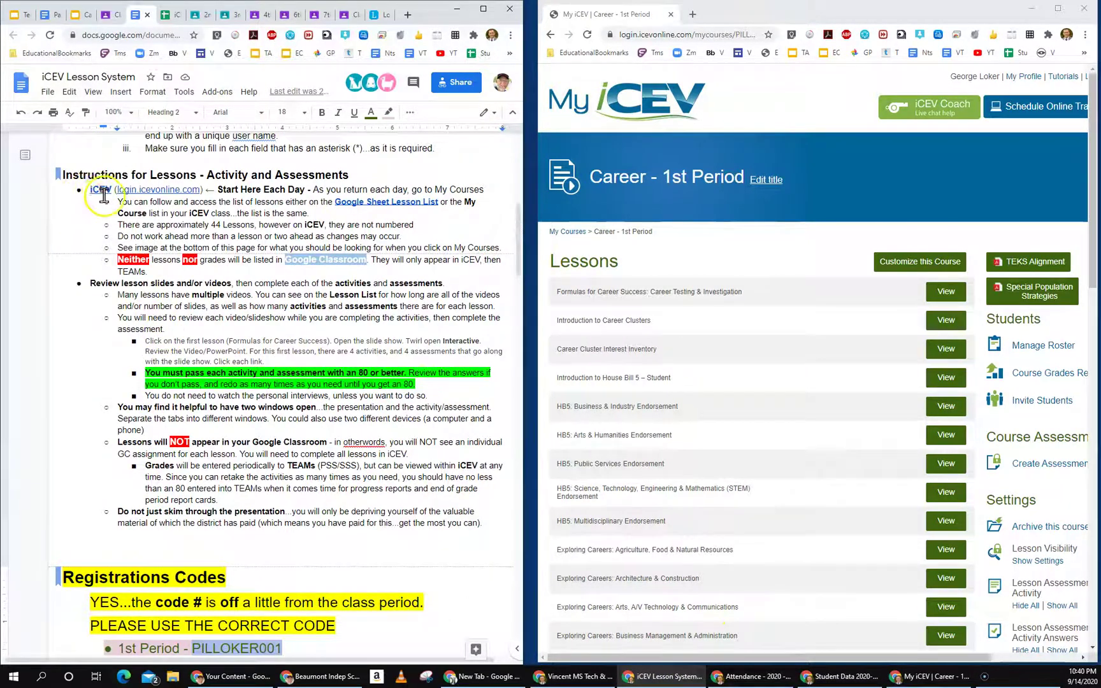
pyautogui.scroll(3, 211, 259)
pyautogui.scroll(4, 211, 259)
pyautogui.scroll(-3, 128, 382)
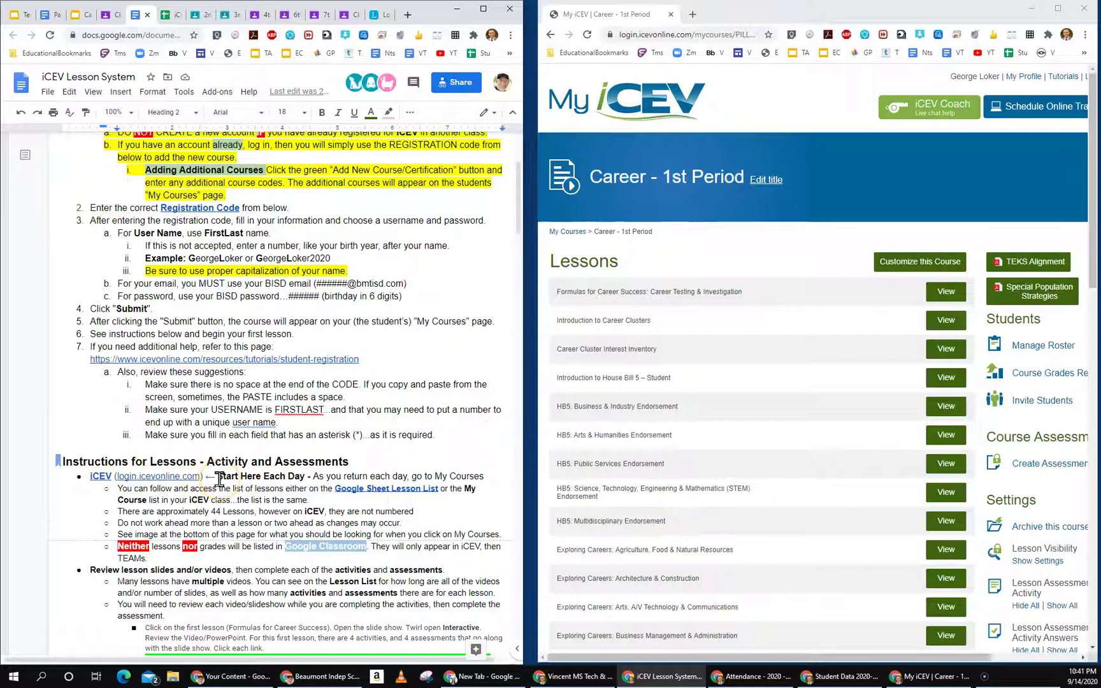
# Step: Close the separate MyiCEV window and open the doc's iCEV link in a new tab
pyautogui.click(94, 476)
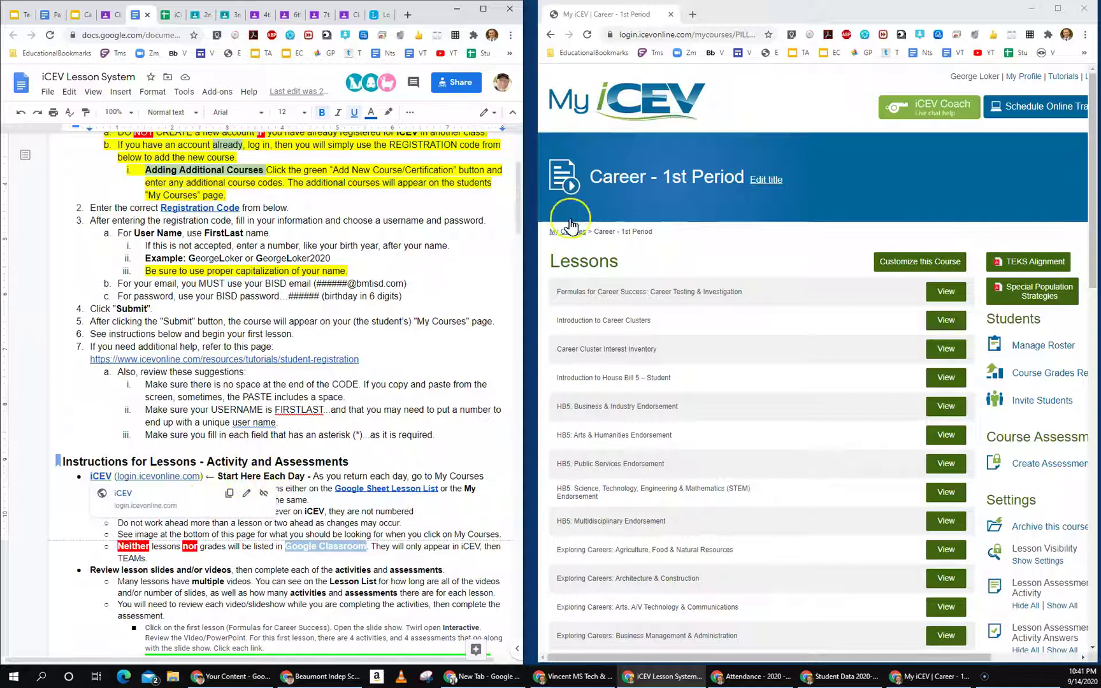
pyautogui.click(670, 14)
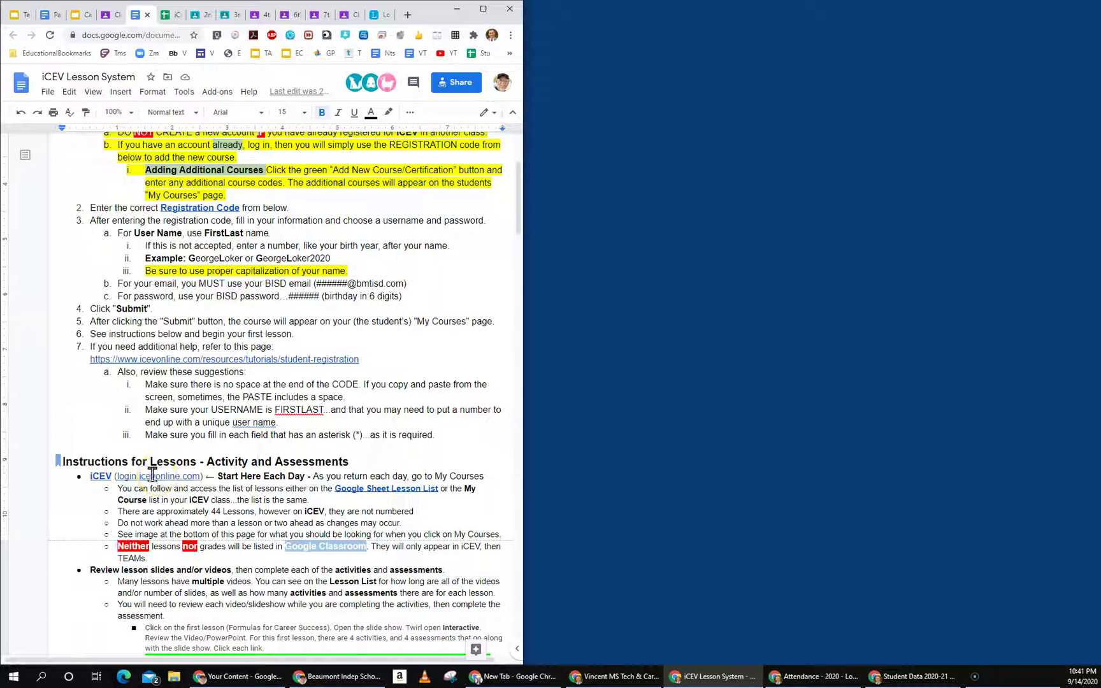
pyautogui.click(100, 477)
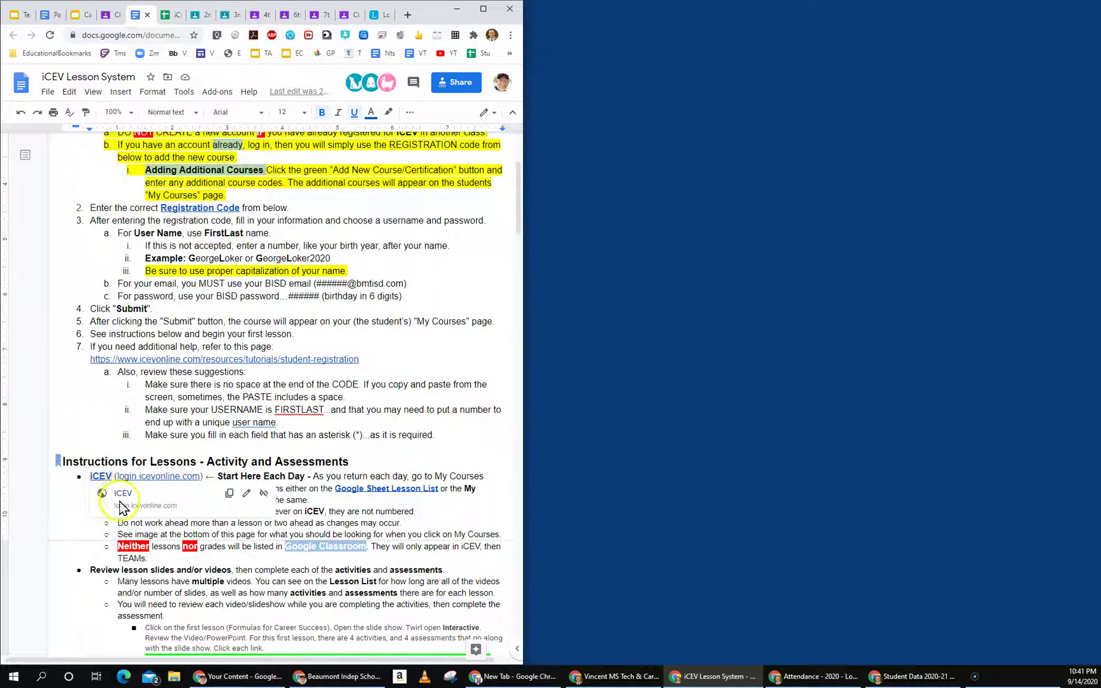
pyautogui.click(121, 494)
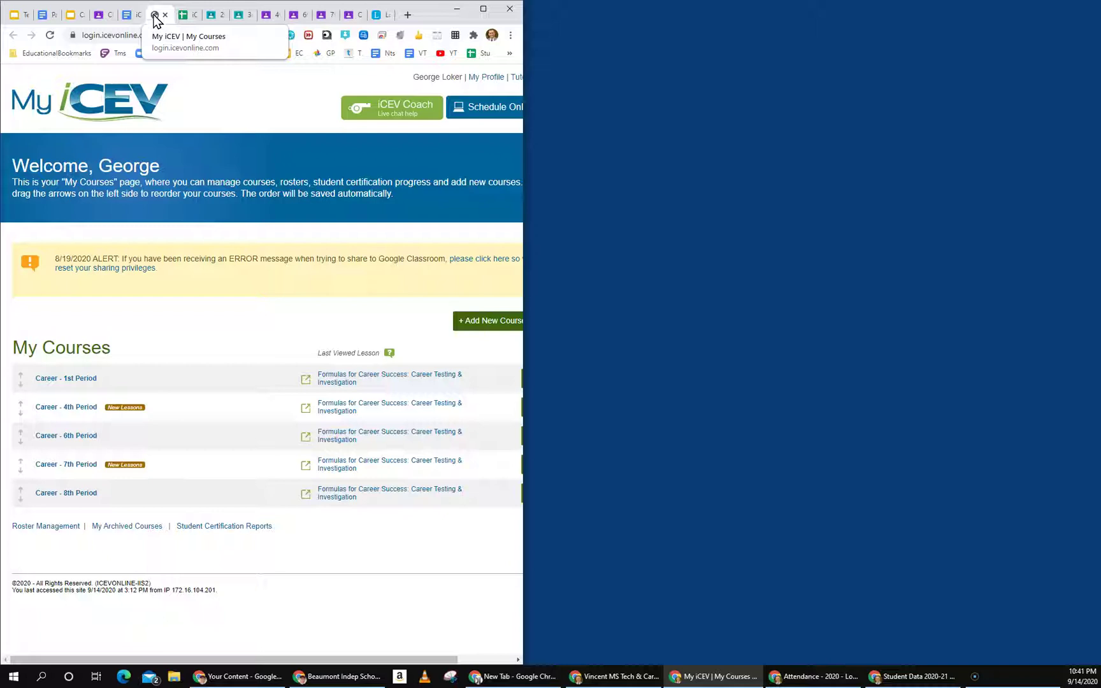
# Step: Split MyiCEV into its own window and open the Formulas for Career Success lesson in both windows
pyautogui.moveTo(156, 18); pyautogui.dragTo(599, 24)
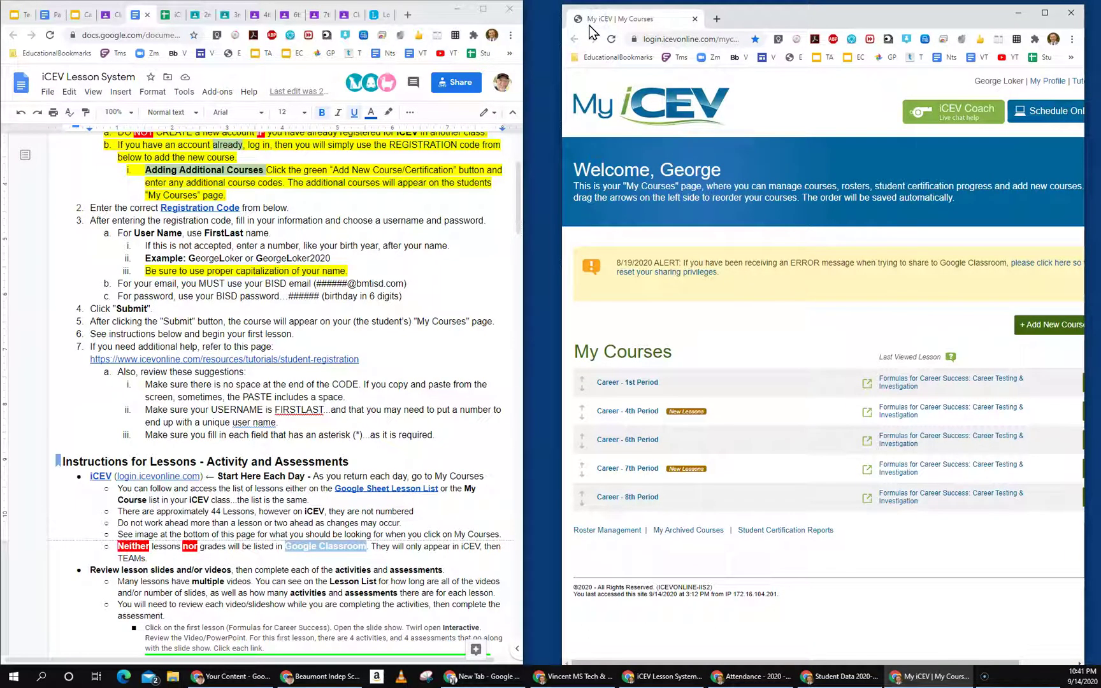
pyautogui.click(100, 475)
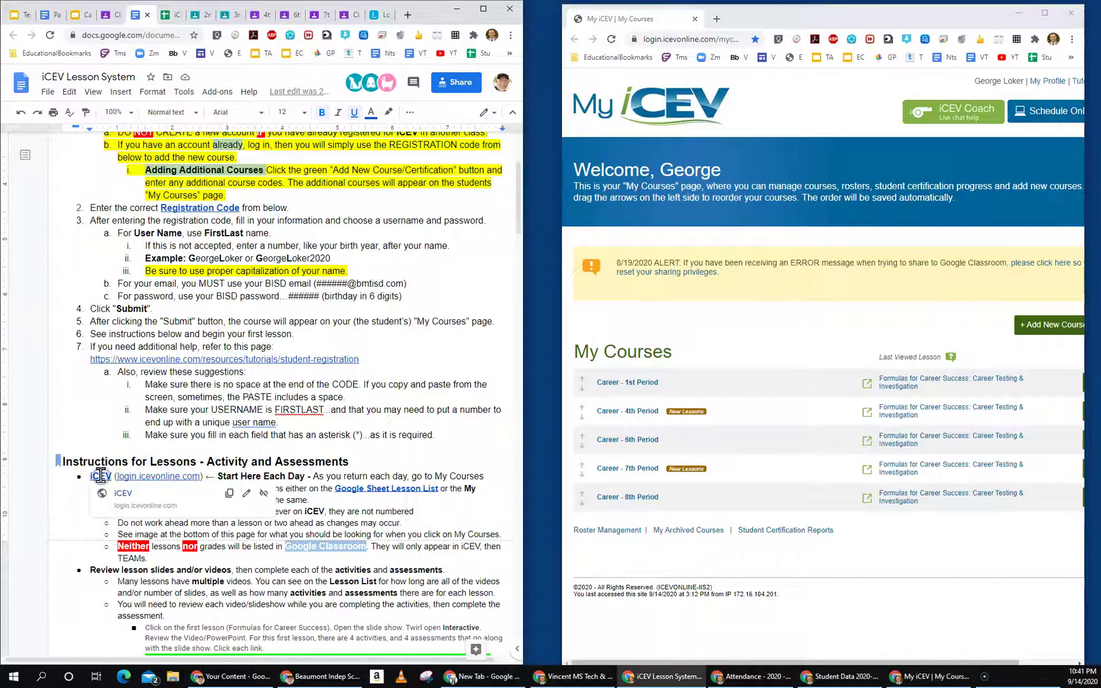
pyautogui.click(124, 496)
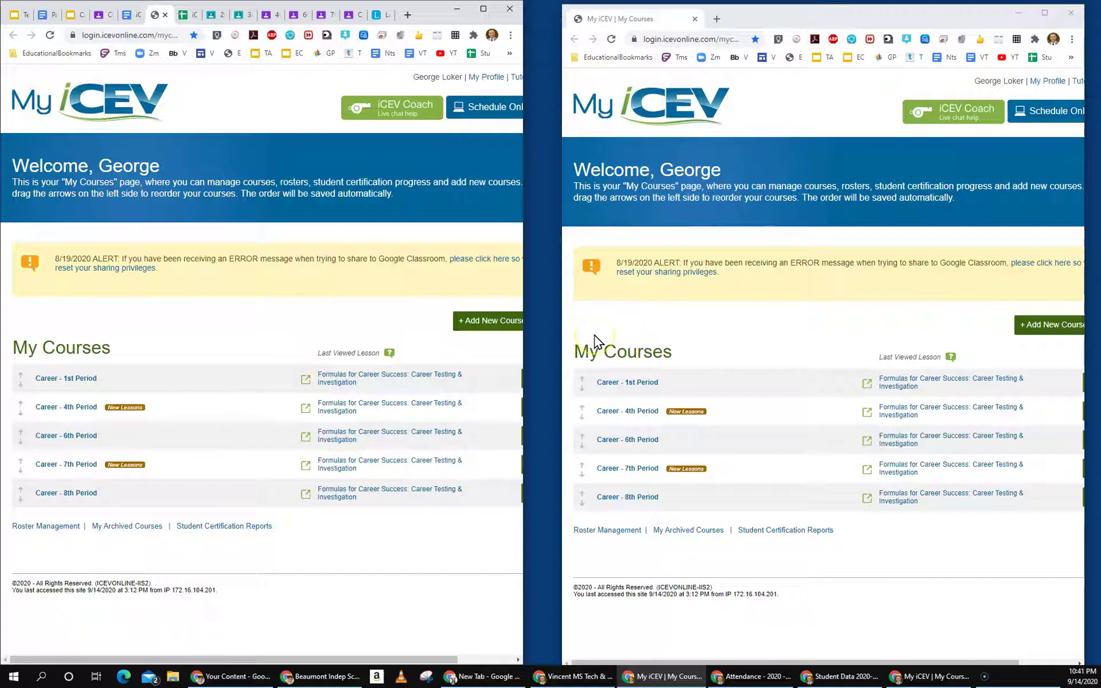
pyautogui.click(335, 381)
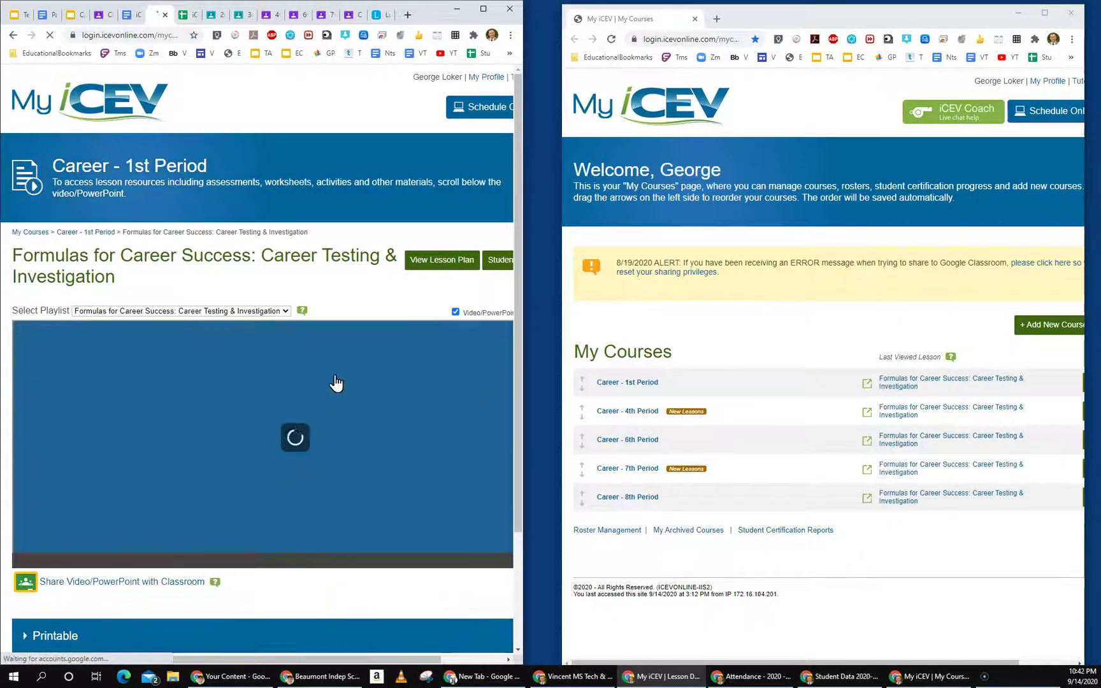
pyautogui.click(912, 381)
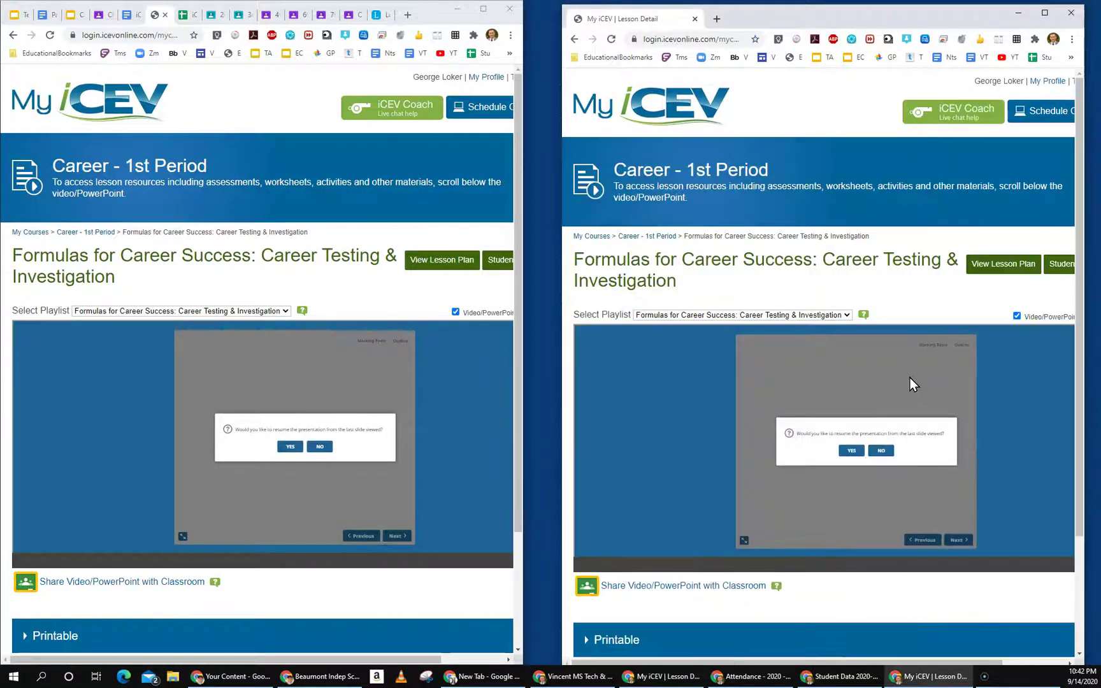
# Step: Resume the left presentation and advance through the slides to Factors to Consider
pyautogui.click(292, 448)
pyautogui.click(394, 536)
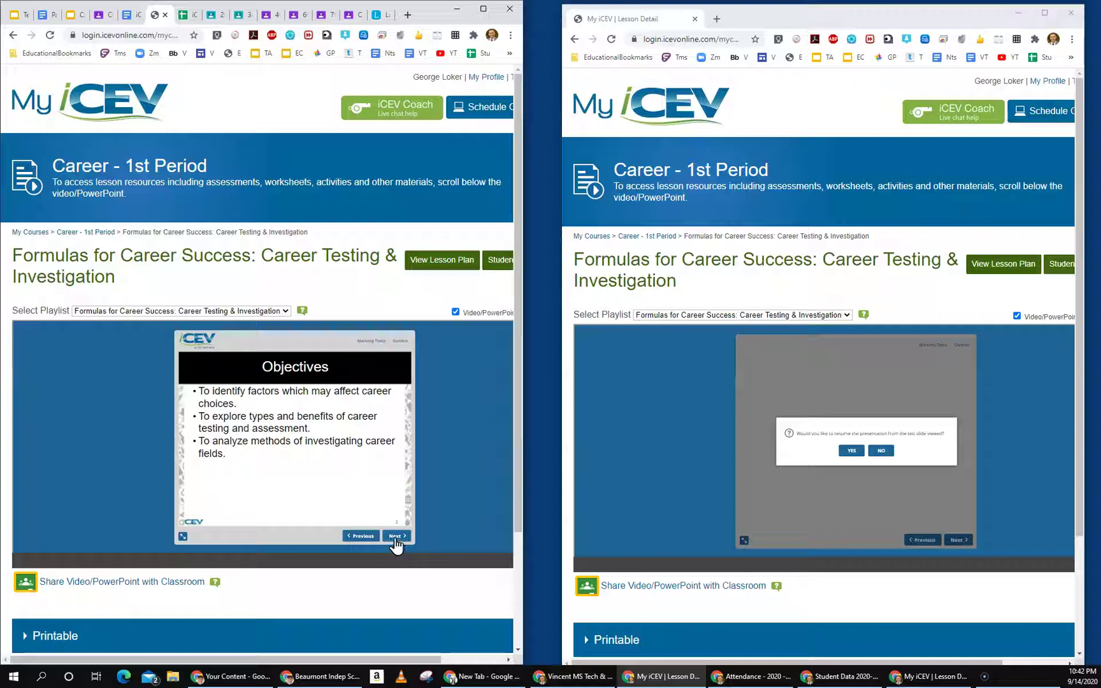
pyautogui.click(396, 537)
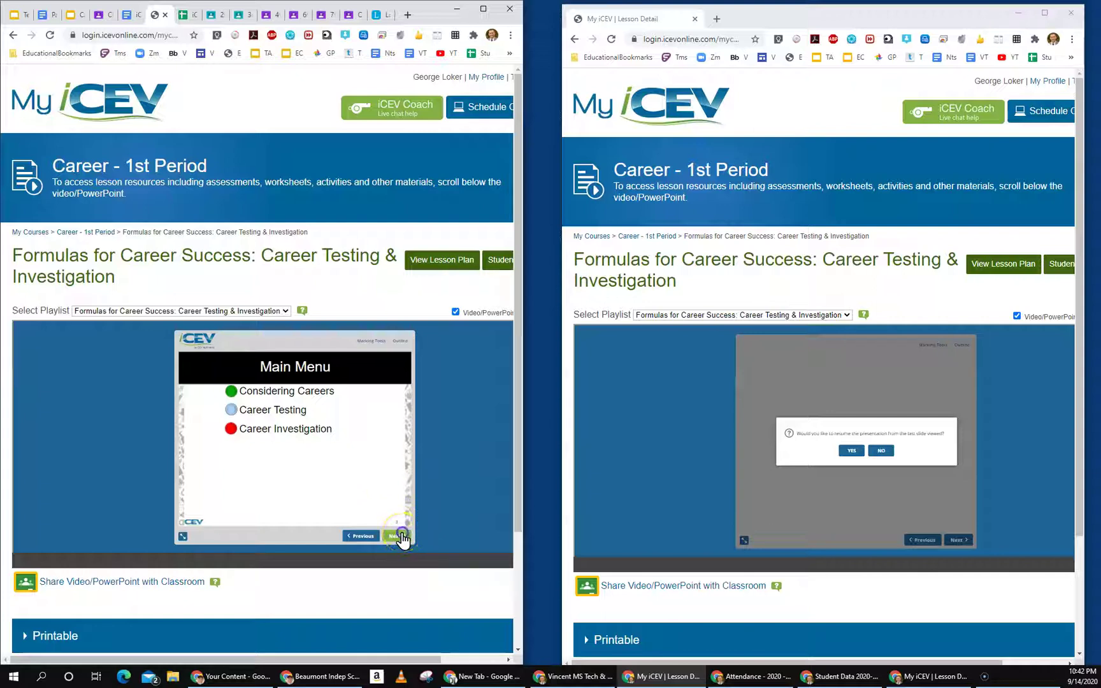
pyautogui.click(400, 538)
pyautogui.click(400, 539)
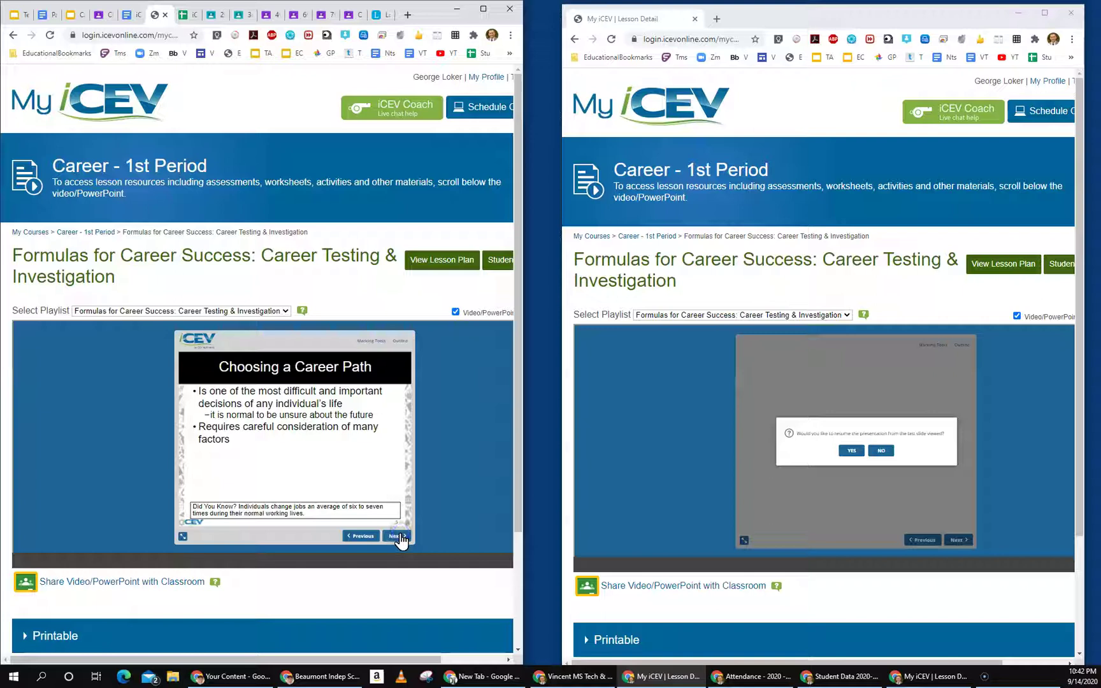
pyautogui.click(182, 537)
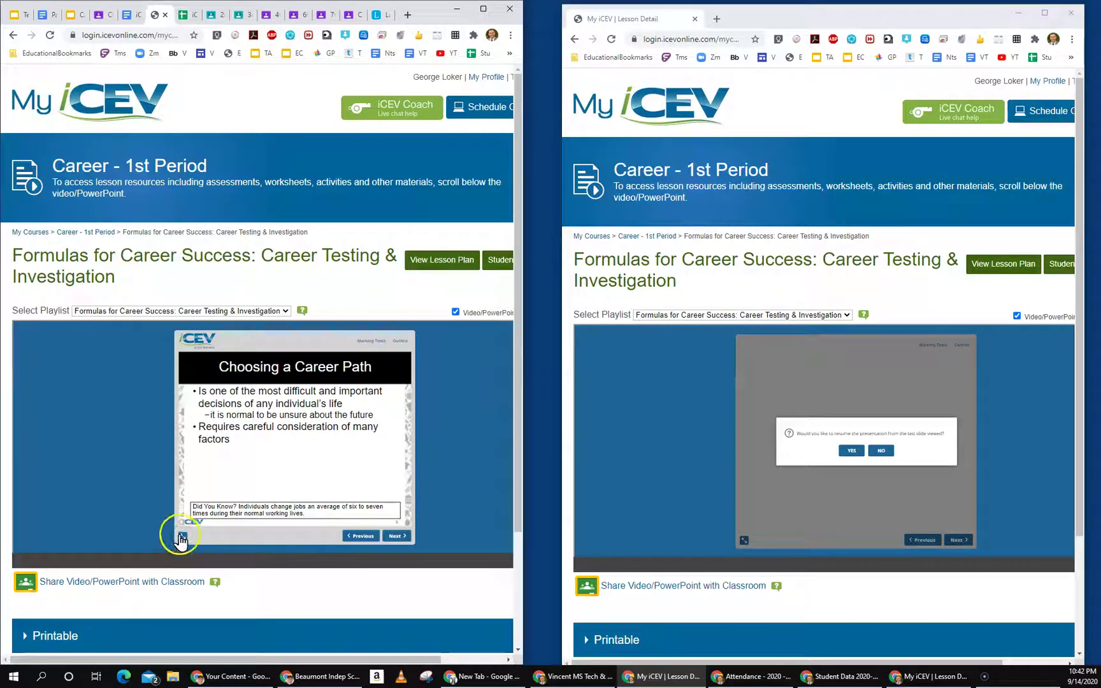
pyautogui.click(182, 537)
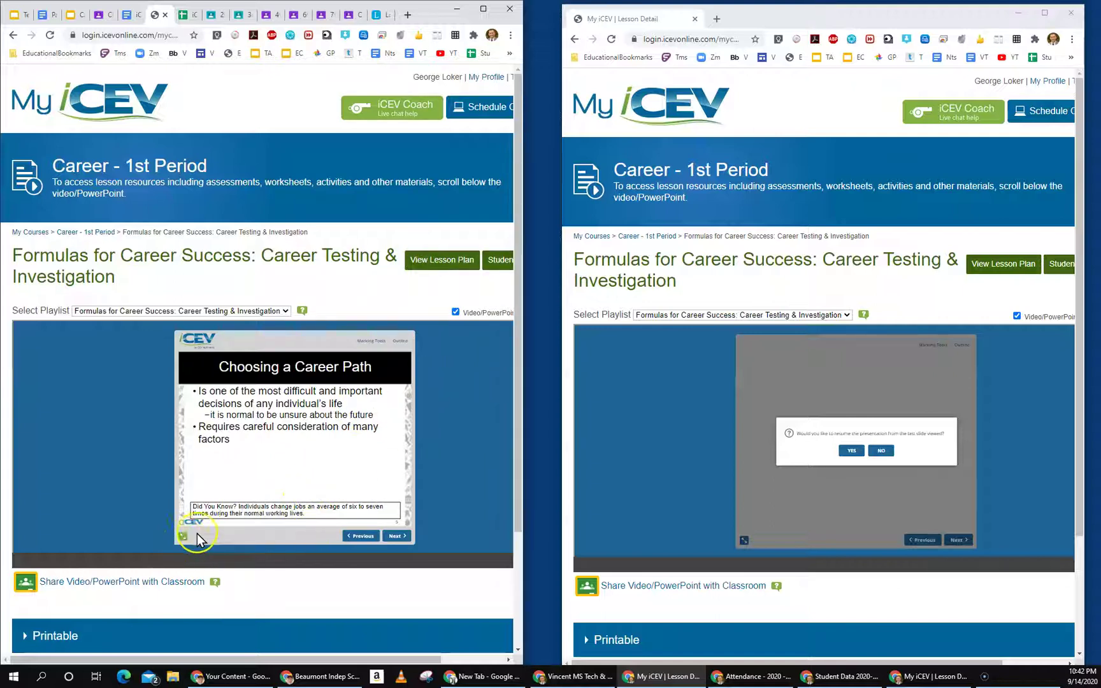
pyautogui.scroll(-1, 204, 538)
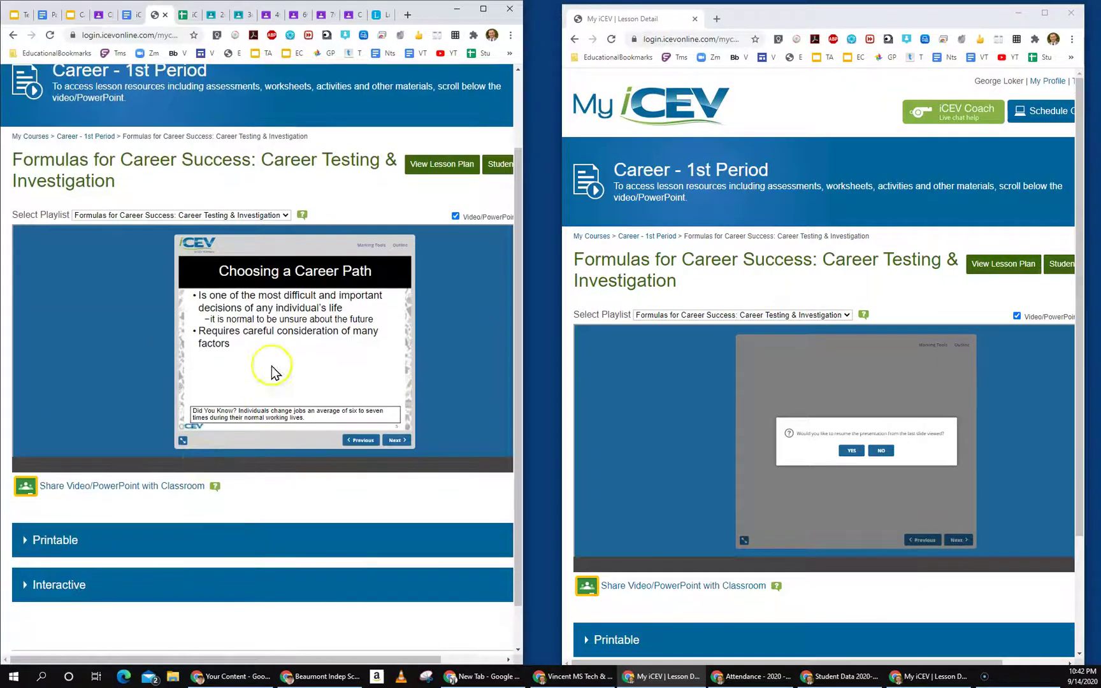
pyautogui.click(286, 348)
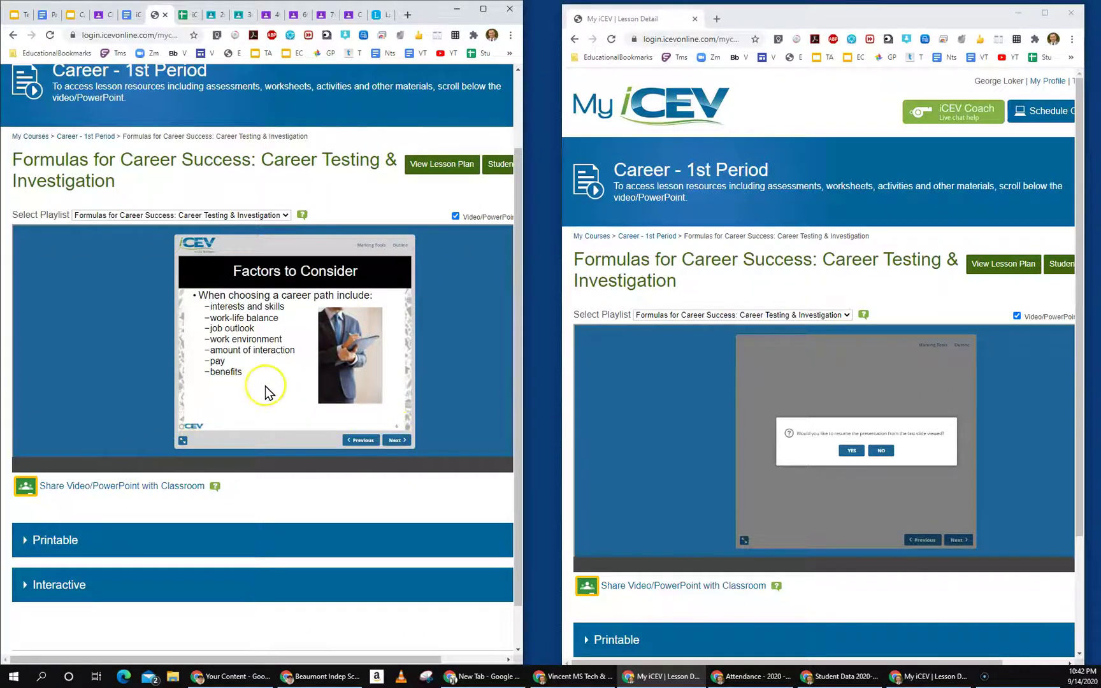
pyautogui.scroll(2, 266, 388)
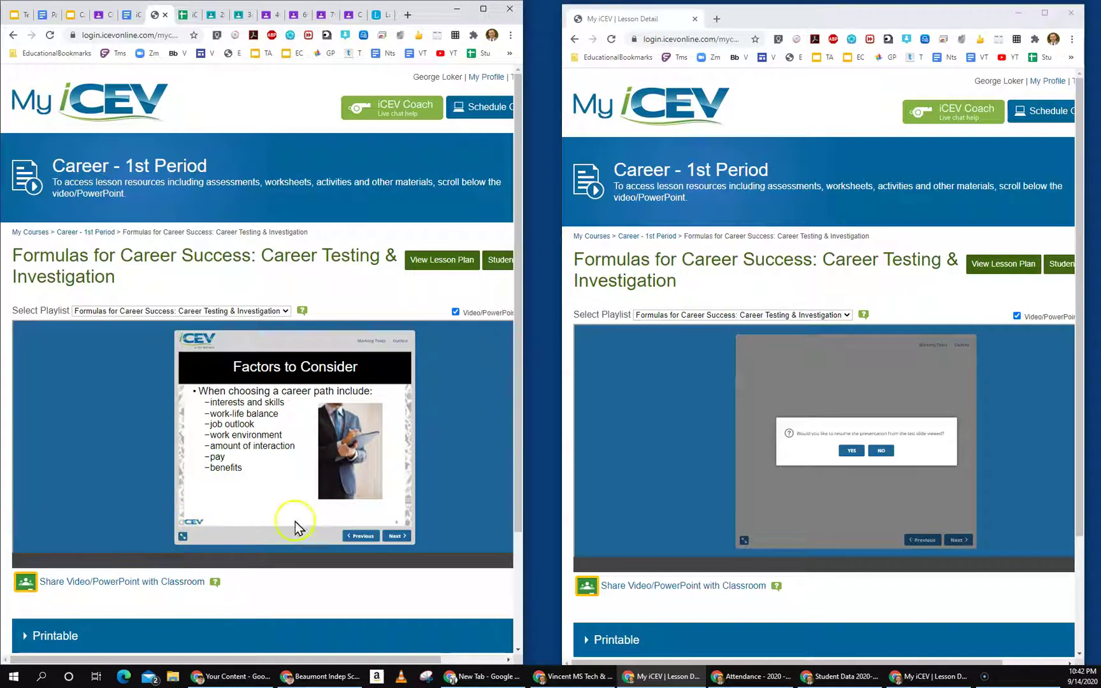
pyautogui.scroll(-2, 736, 596)
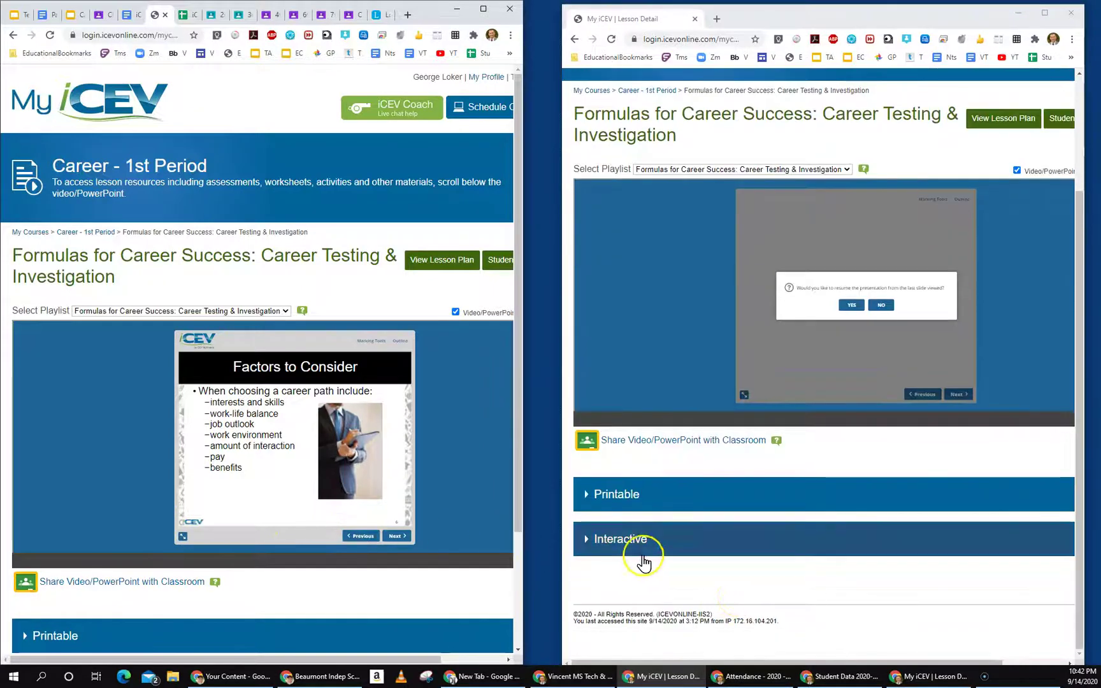
# Step: Expand the lesson's Interactive activities, then bring up the iCEV Lesson List spreadsheet on the left
pyautogui.click(612, 547)
pyautogui.scroll(-1, 637, 551)
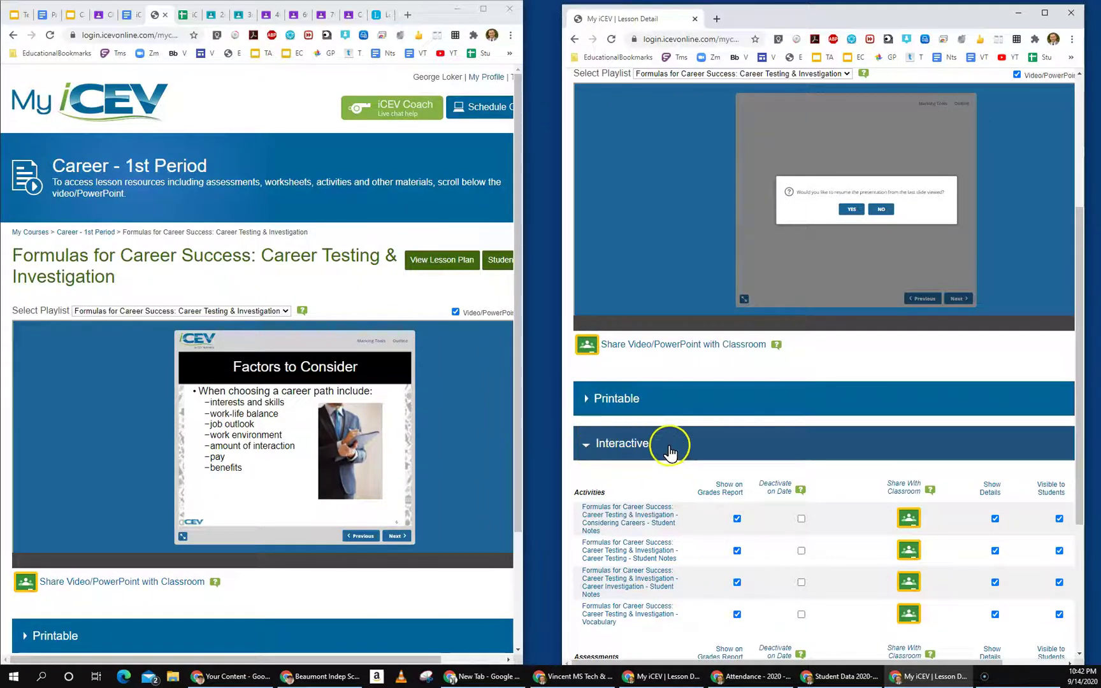
pyautogui.scroll(-3, 645, 522)
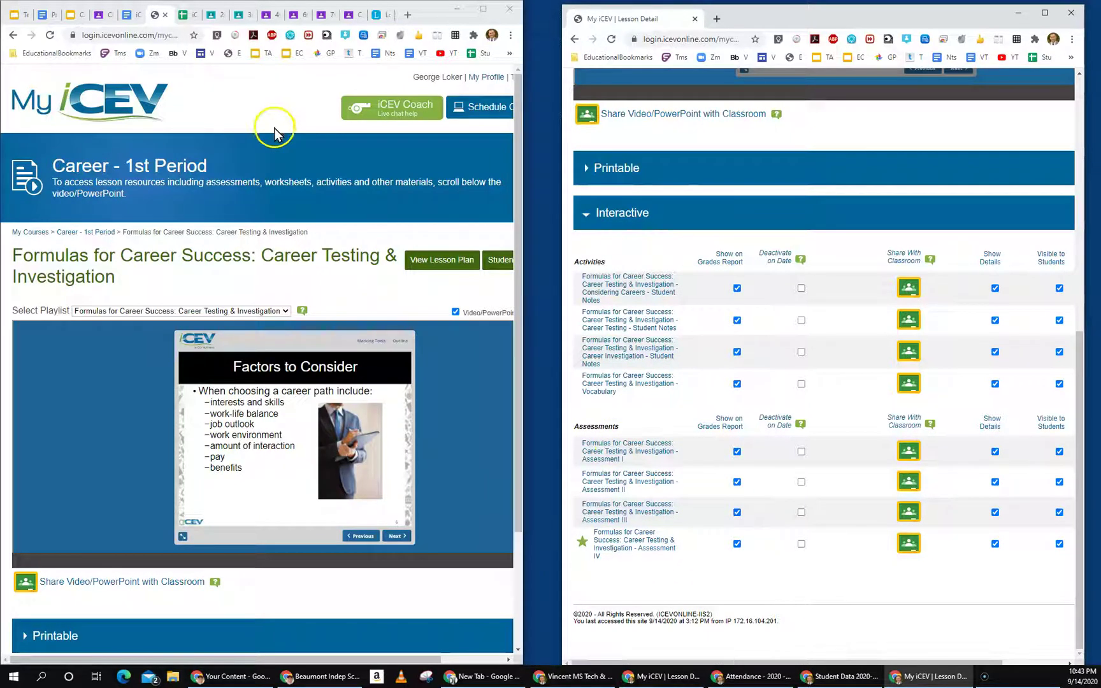
pyautogui.click(184, 15)
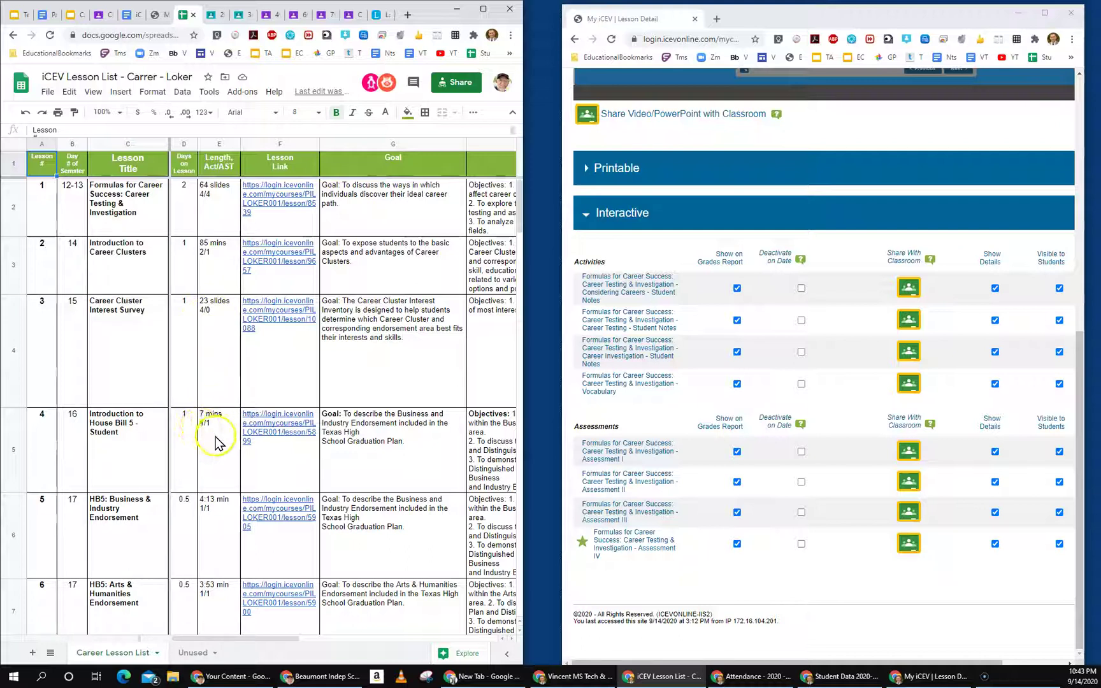
# Step: Point out the Length, Act/AST column, then browse the Career - 1st Period lesson list in MyiCEV
pyautogui.click(210, 144)
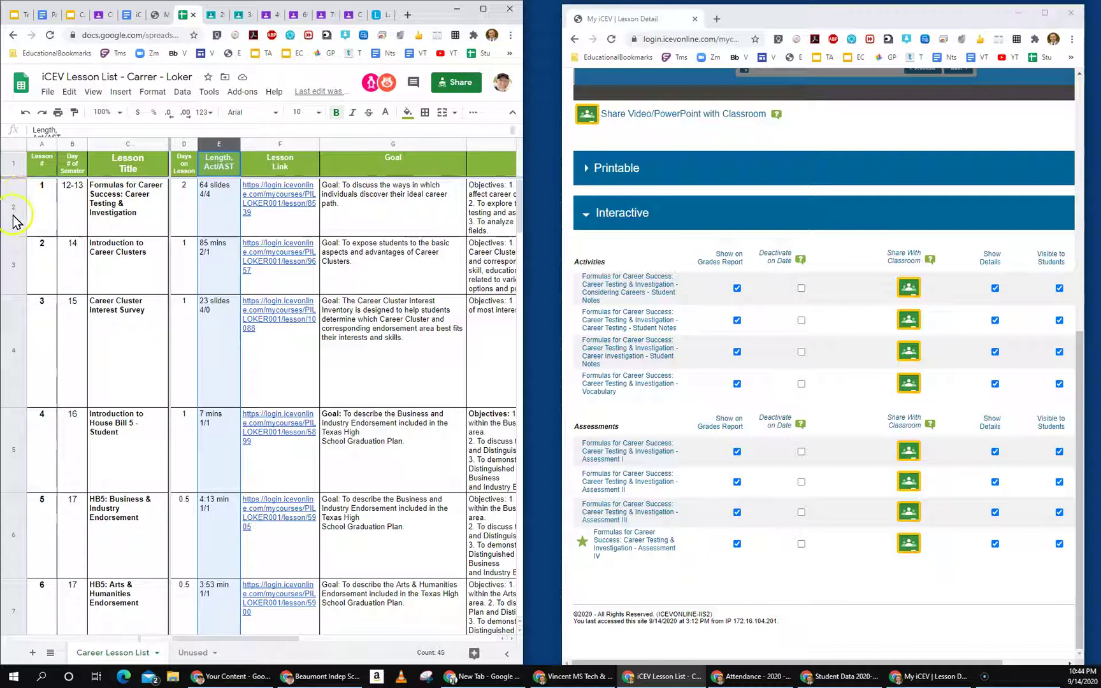
pyautogui.click(156, 14)
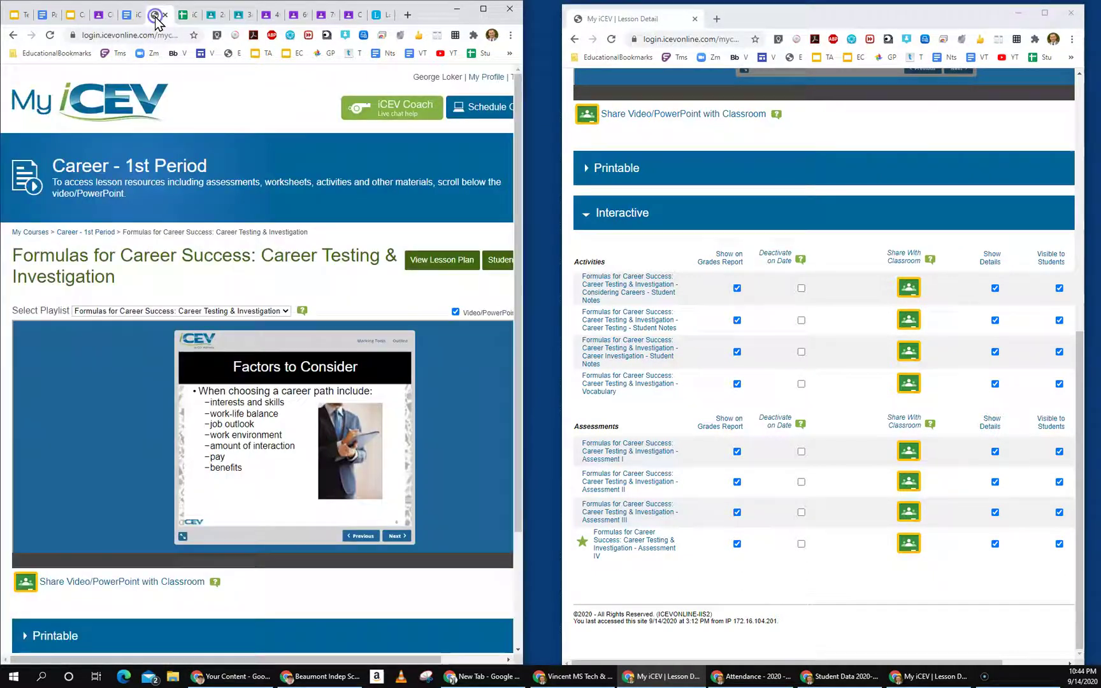
pyautogui.click(11, 35)
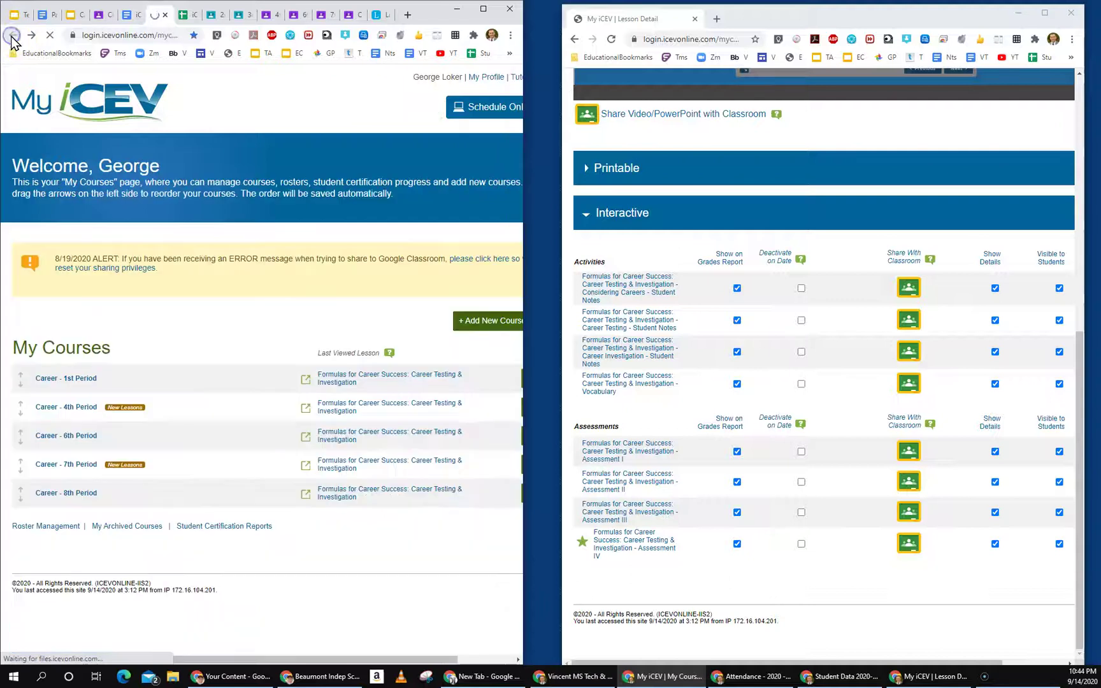
pyautogui.click(80, 381)
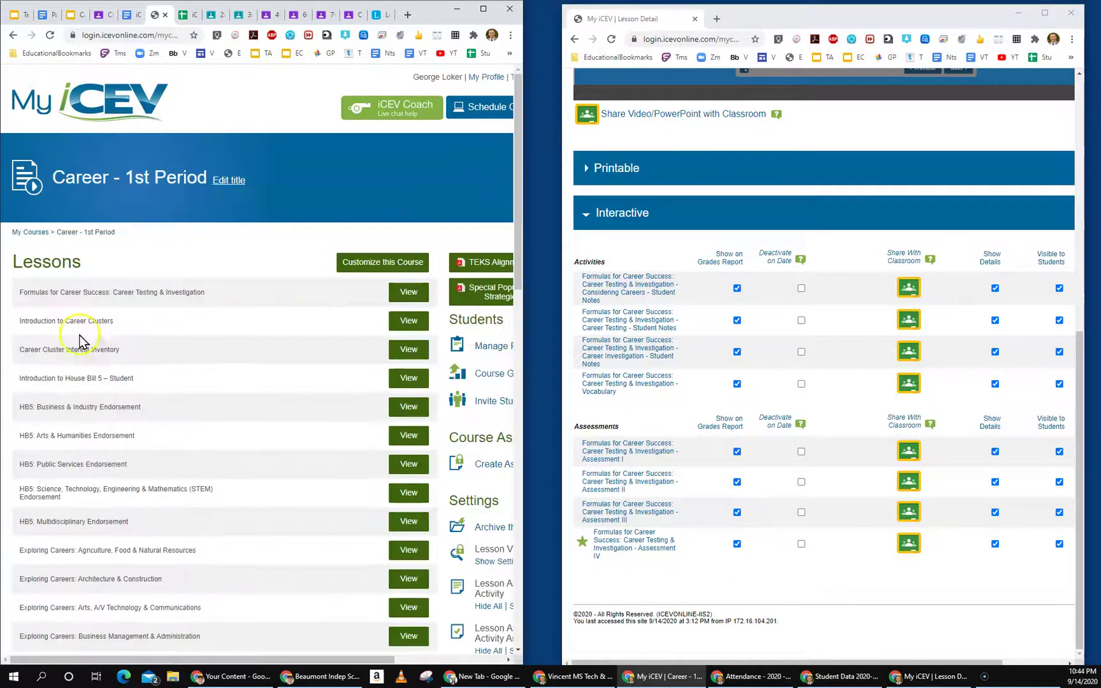
pyautogui.scroll(-8, 92, 357)
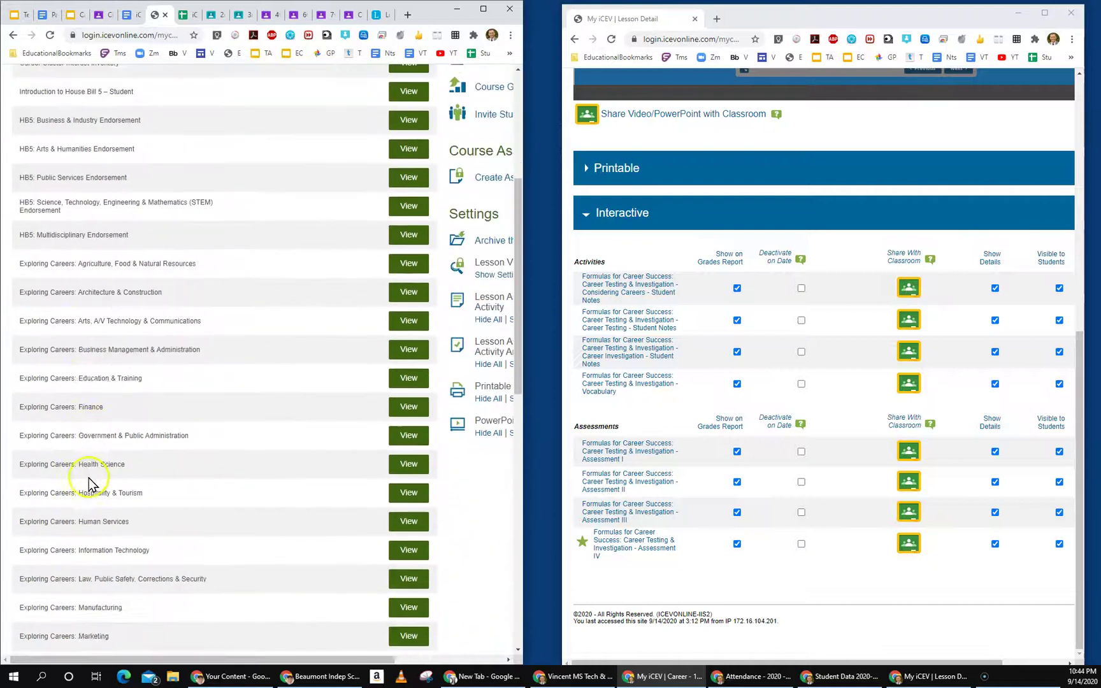
pyautogui.scroll(-6, 96, 503)
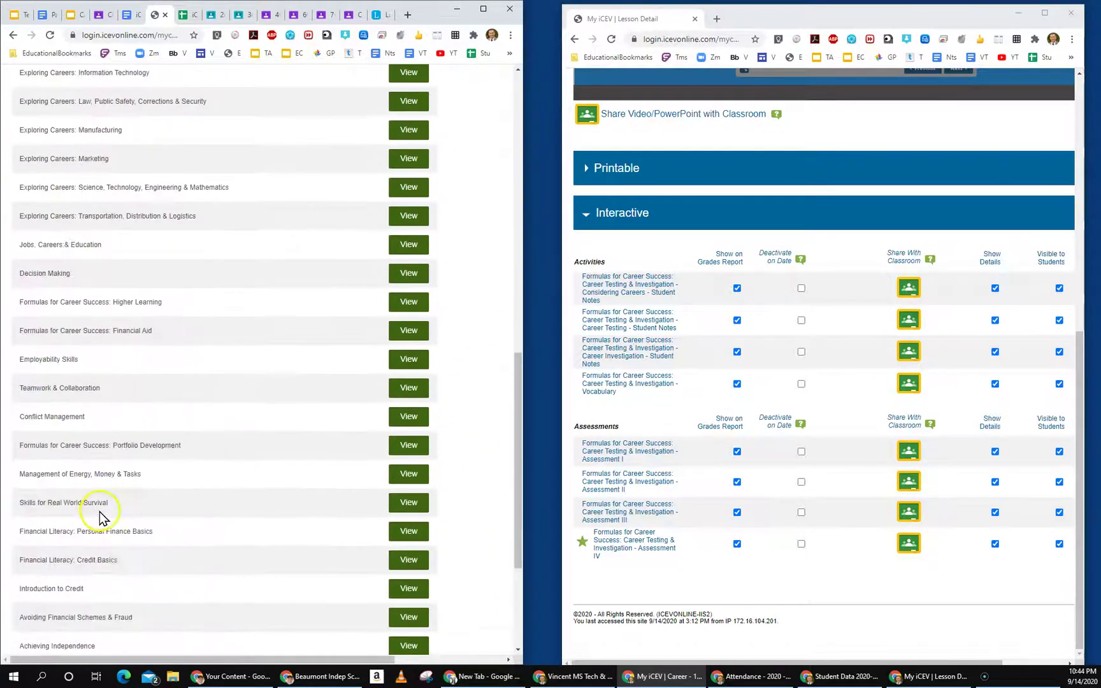
pyautogui.scroll(-2, 102, 521)
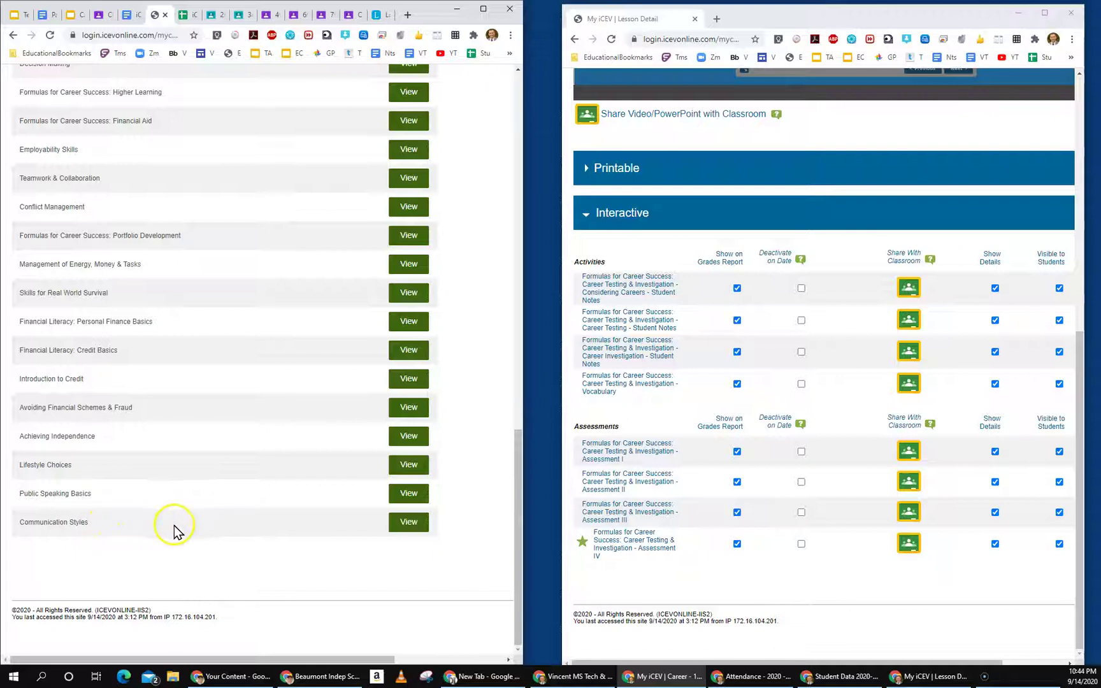
pyautogui.scroll(2, 114, 522)
pyautogui.scroll(12, 115, 520)
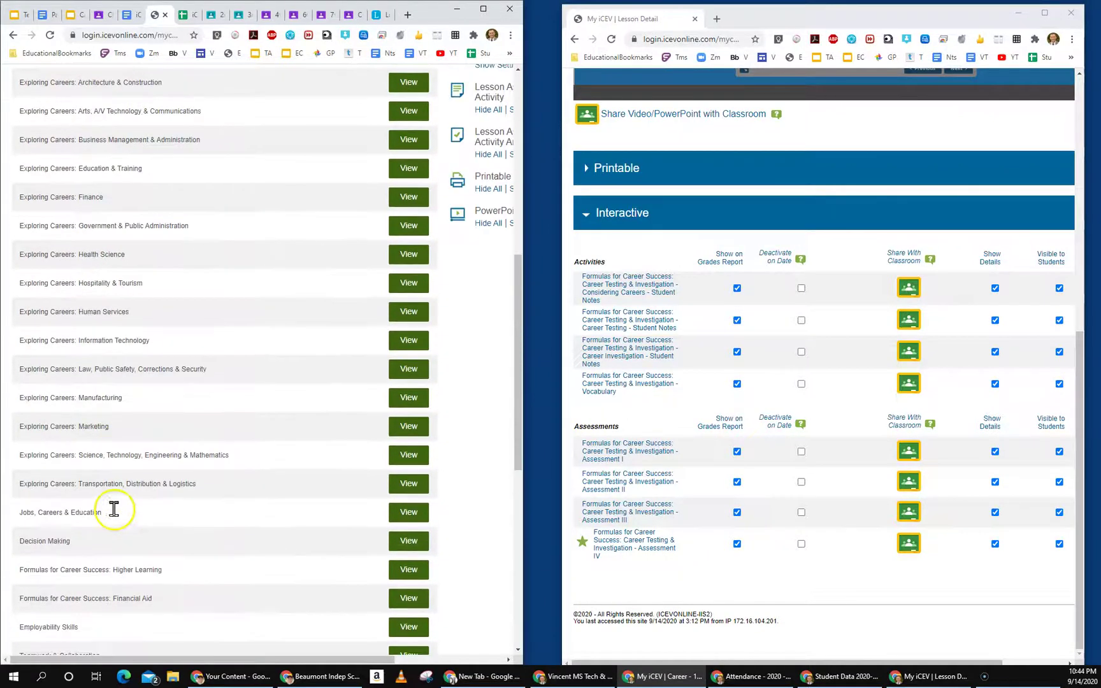
pyautogui.scroll(2, 117, 507)
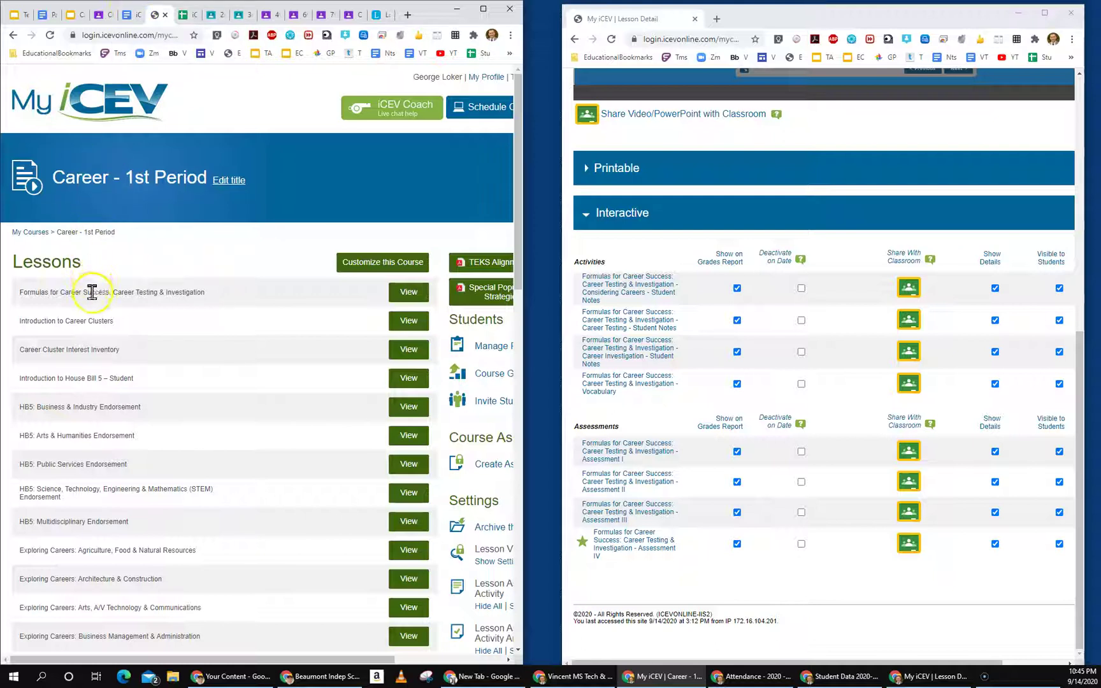
# Step: Open the Formulas for Career Success lesson and its Considering Careers Student Notes activity
pyautogui.click(407, 297)
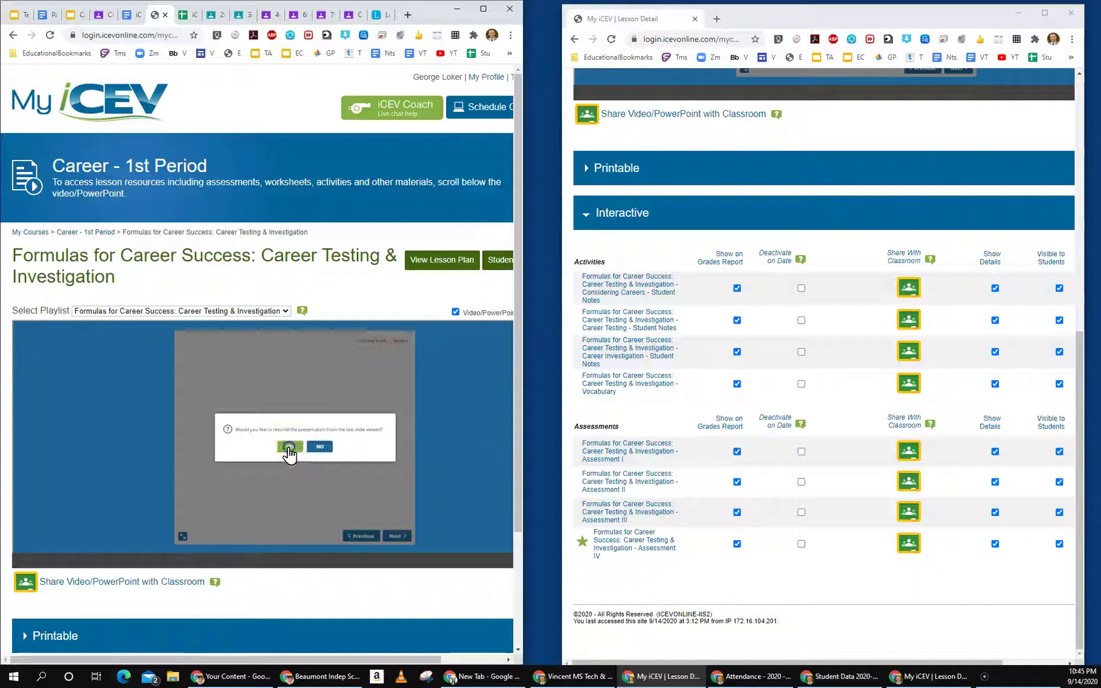
pyautogui.click(288, 446)
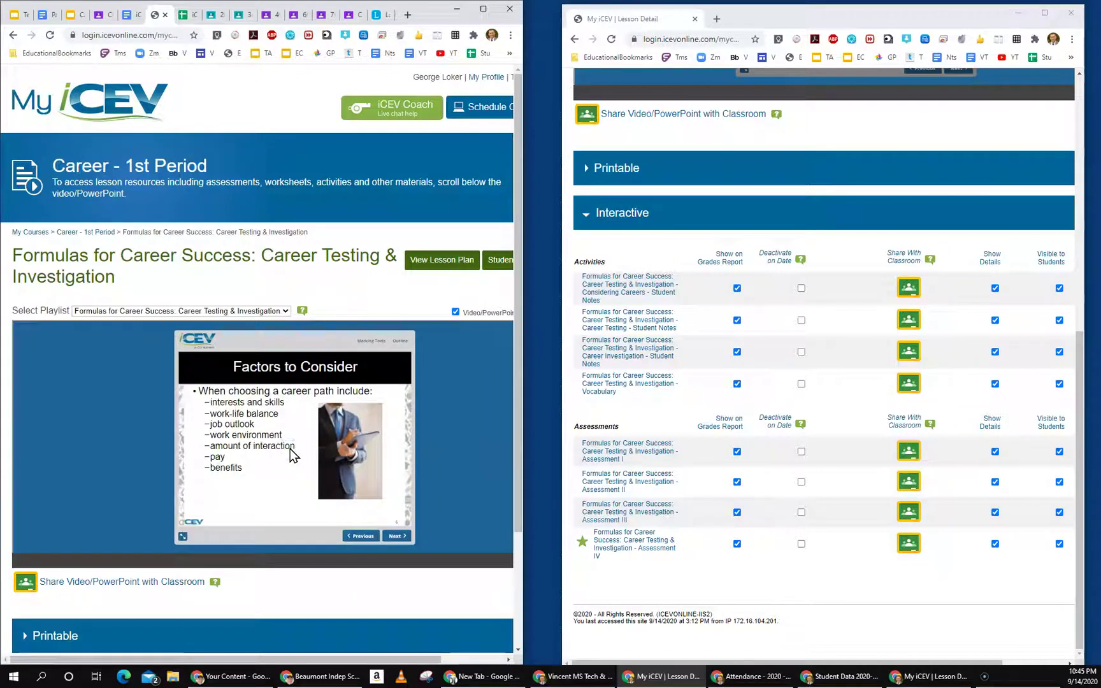
pyautogui.click(638, 288)
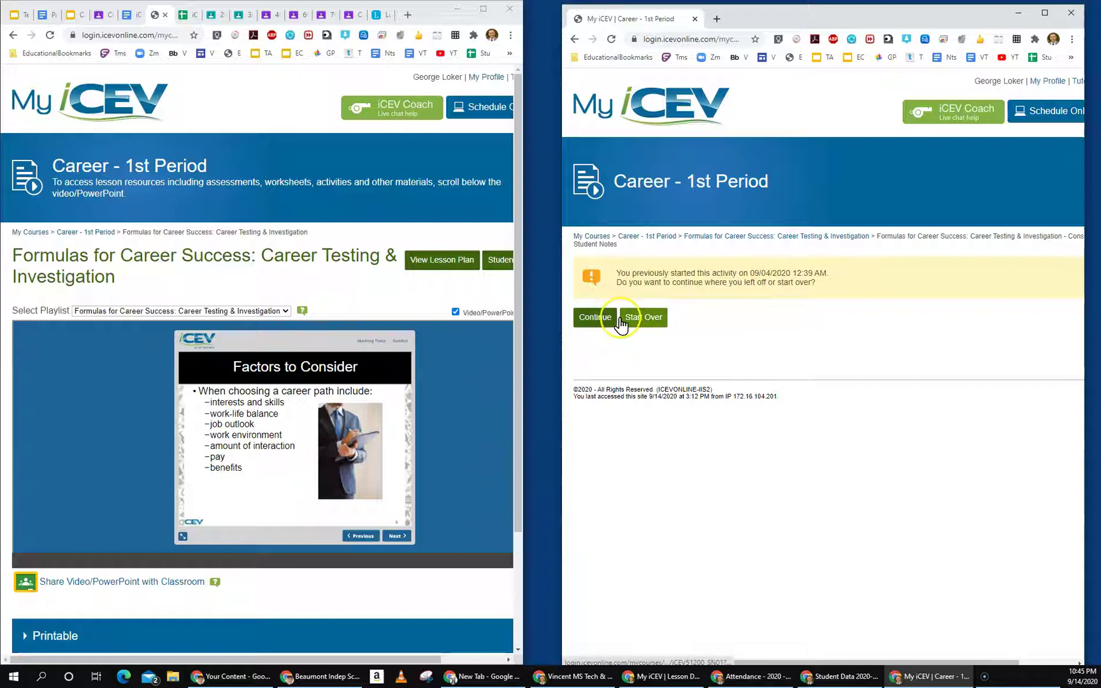
# Step: Restart the Student Notes from the beginning and widen the notes window
pyautogui.click(646, 319)
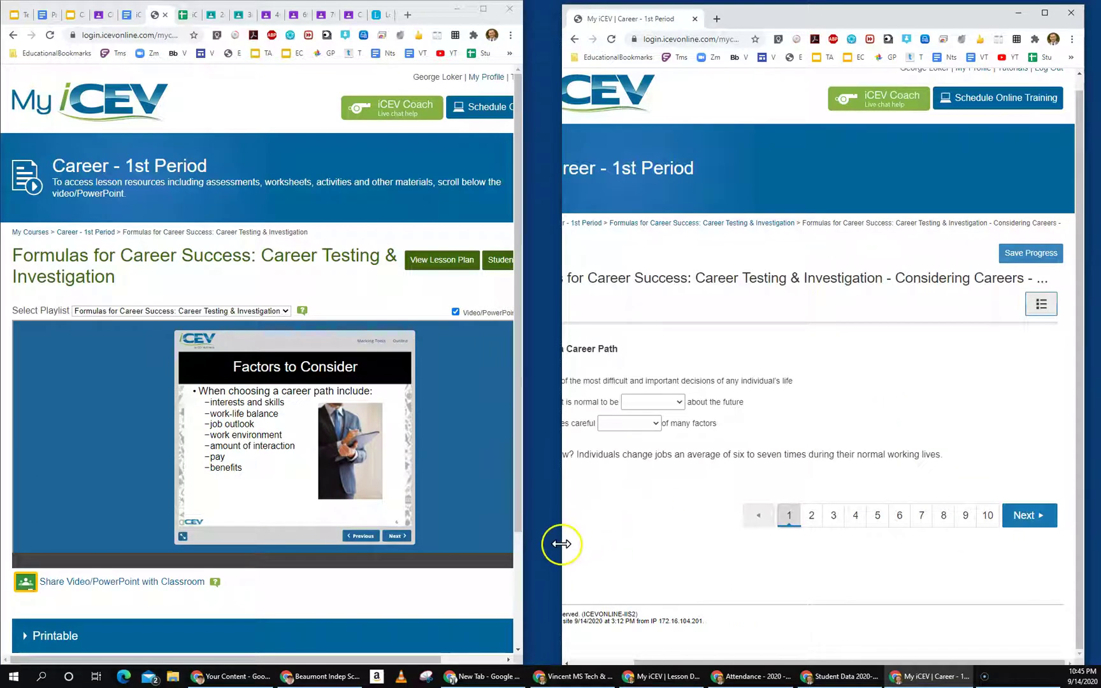
pyautogui.moveTo(561, 543); pyautogui.dragTo(517, 548)
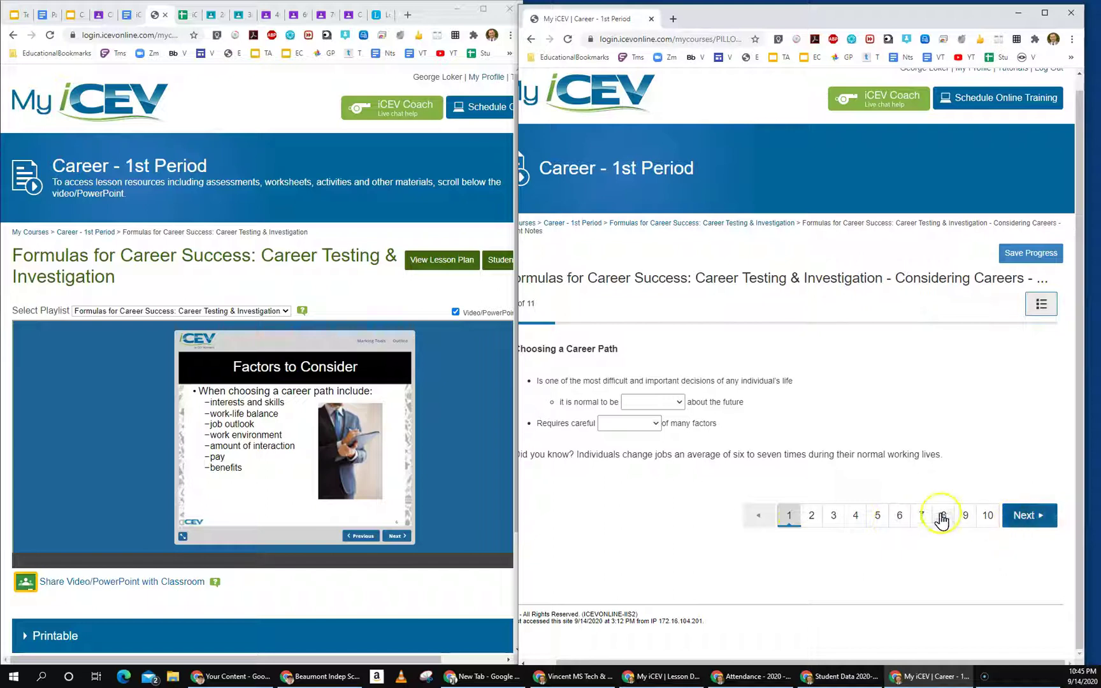
pyautogui.moveTo(515, 550); pyautogui.dragTo(442, 555)
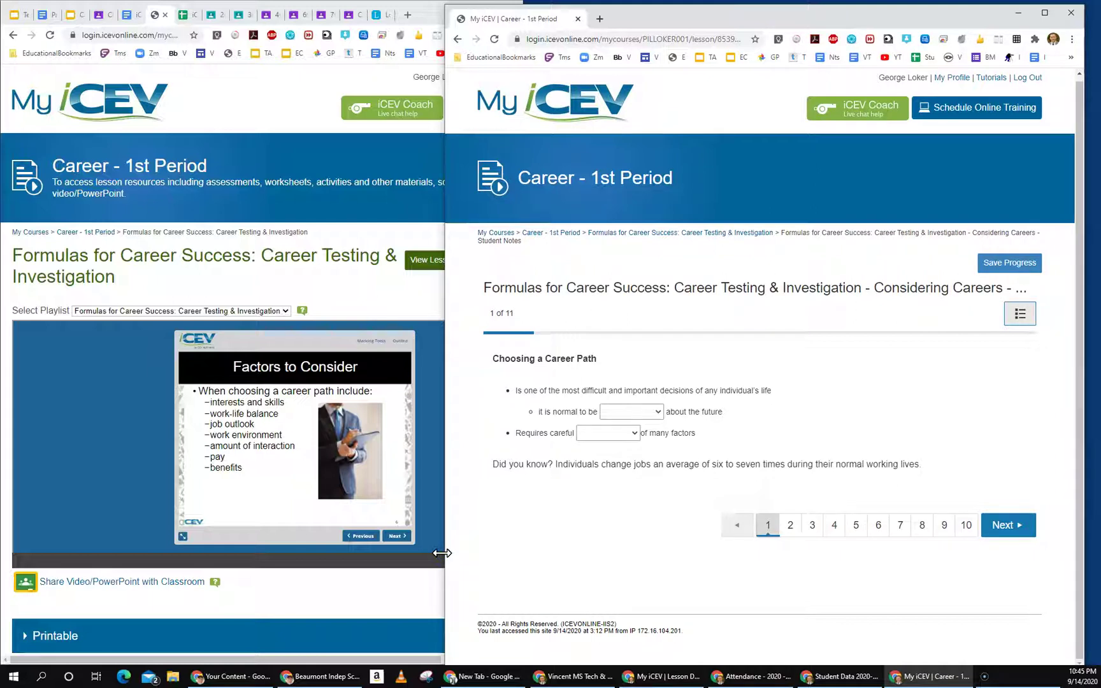
pyautogui.click(126, 14)
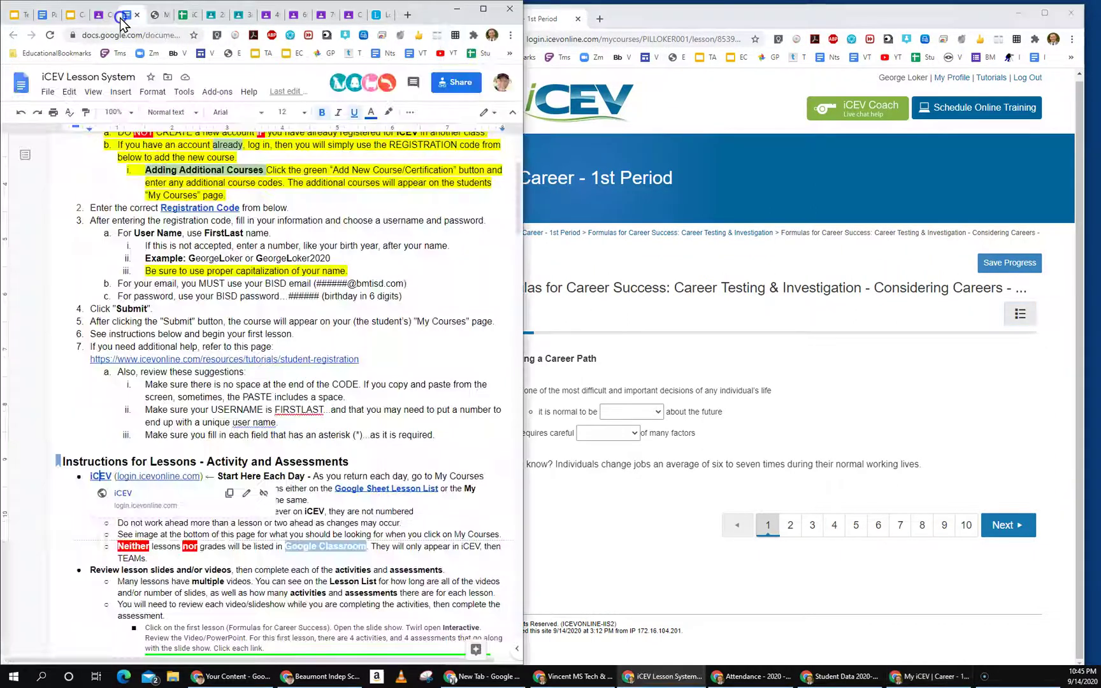
pyautogui.click(351, 460)
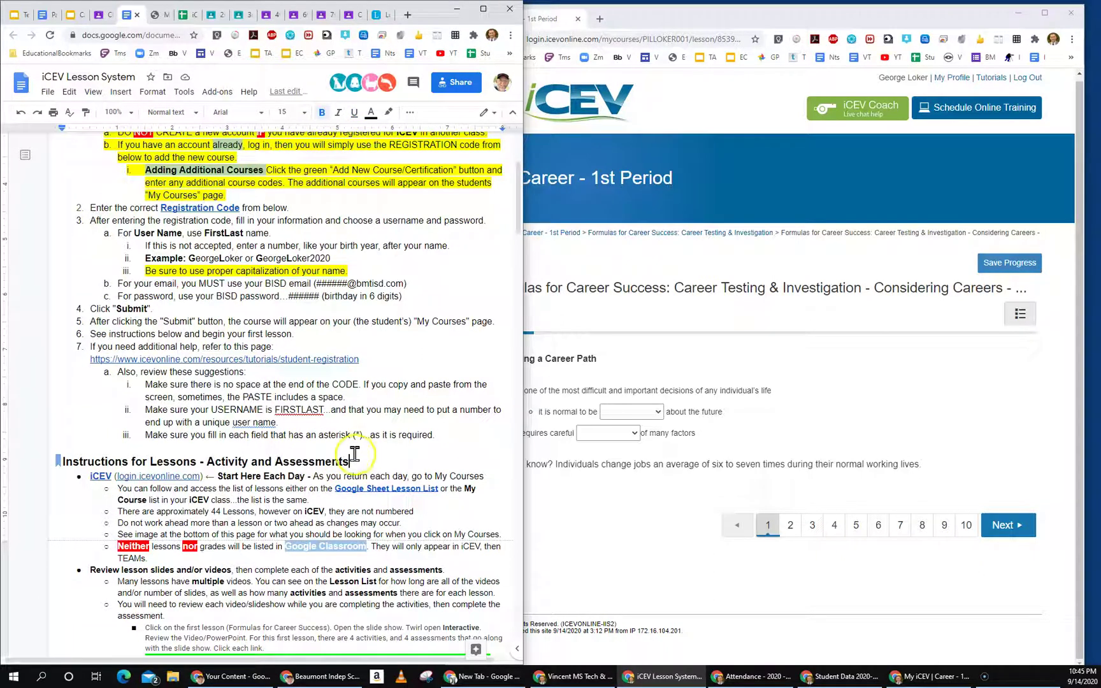
pyautogui.scroll(-5, 233, 408)
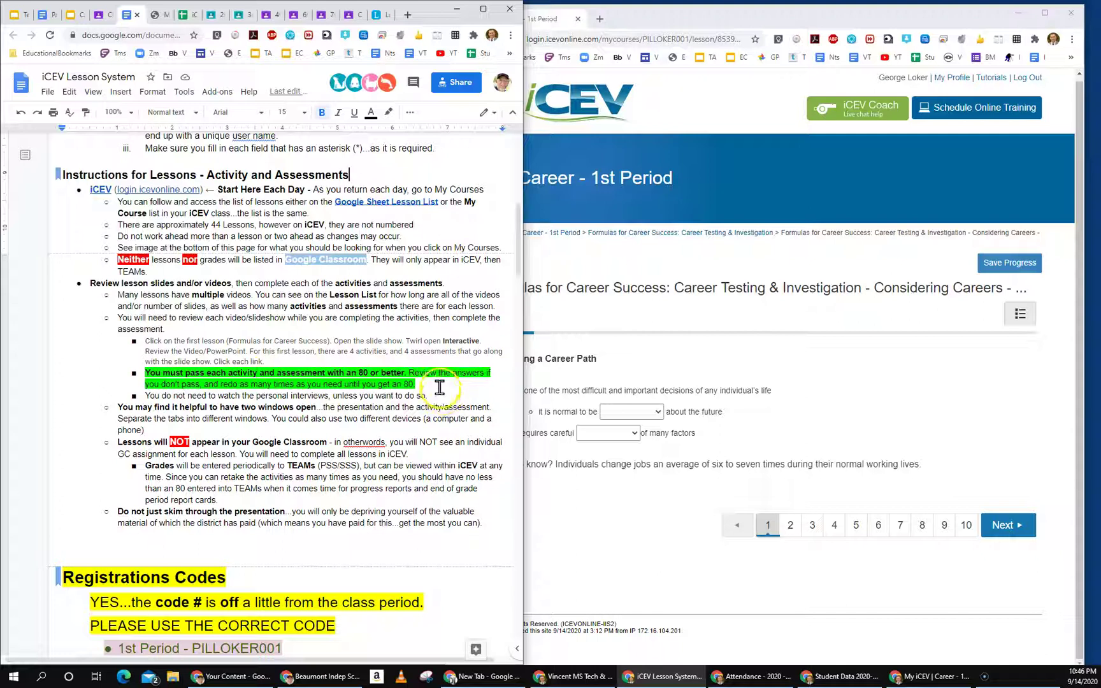
pyautogui.moveTo(415, 385); pyautogui.dragTo(128, 373)
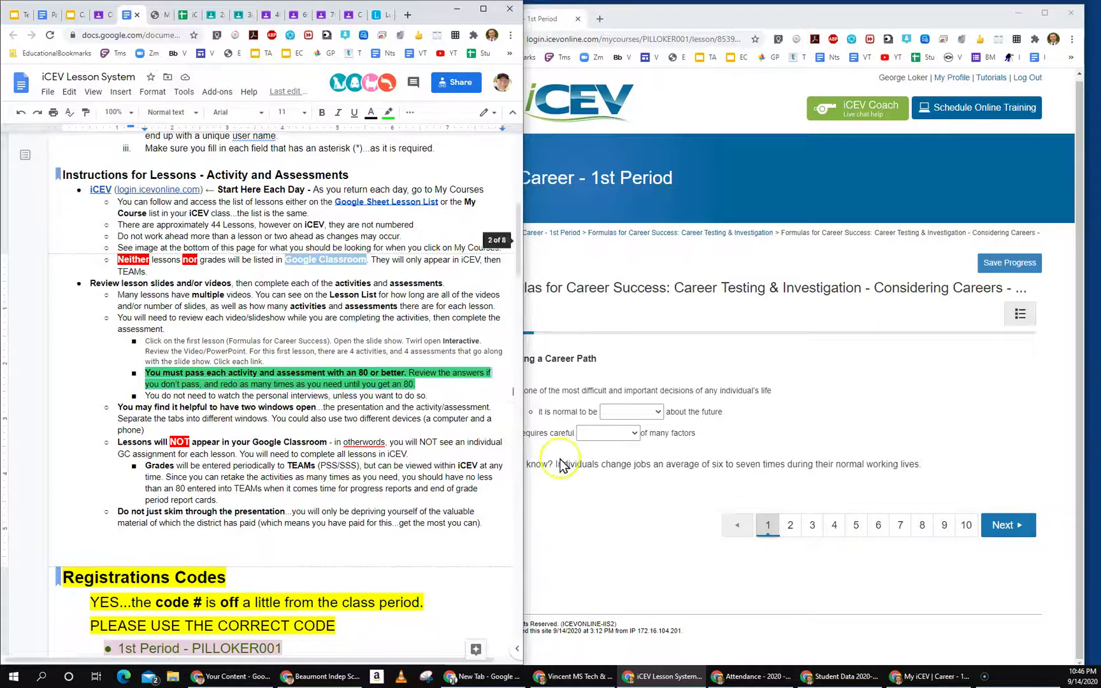
pyautogui.click(156, 17)
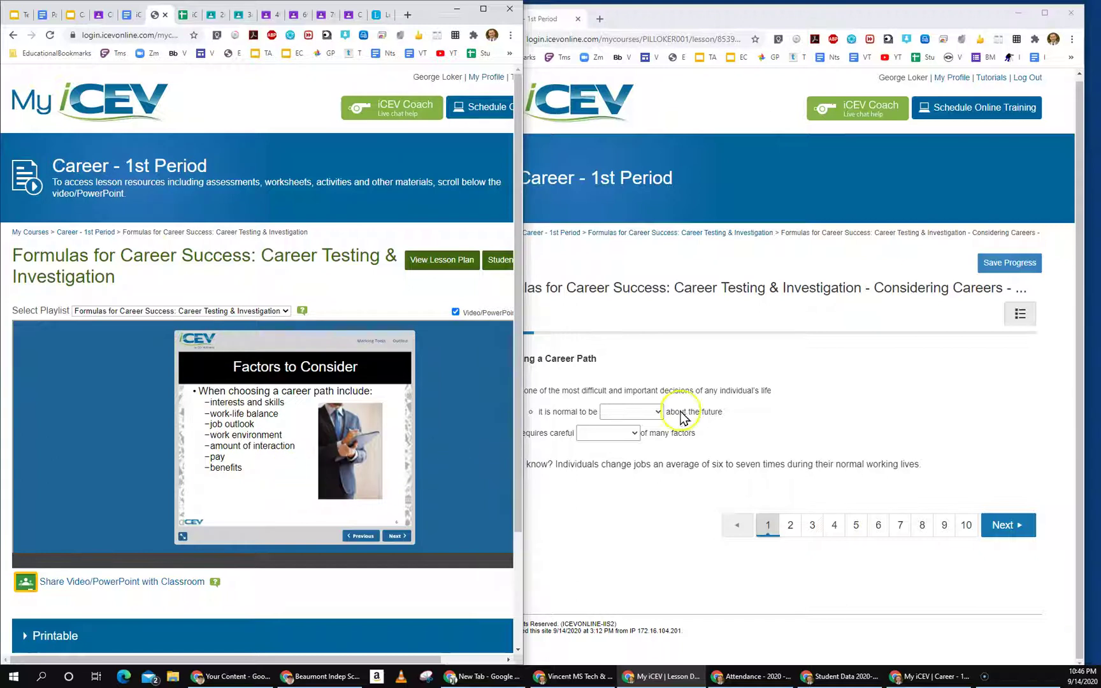
# Step: Fill page 1's first blank with 'unsure', checking the Choosing a Career Path slide
pyautogui.click(867, 411)
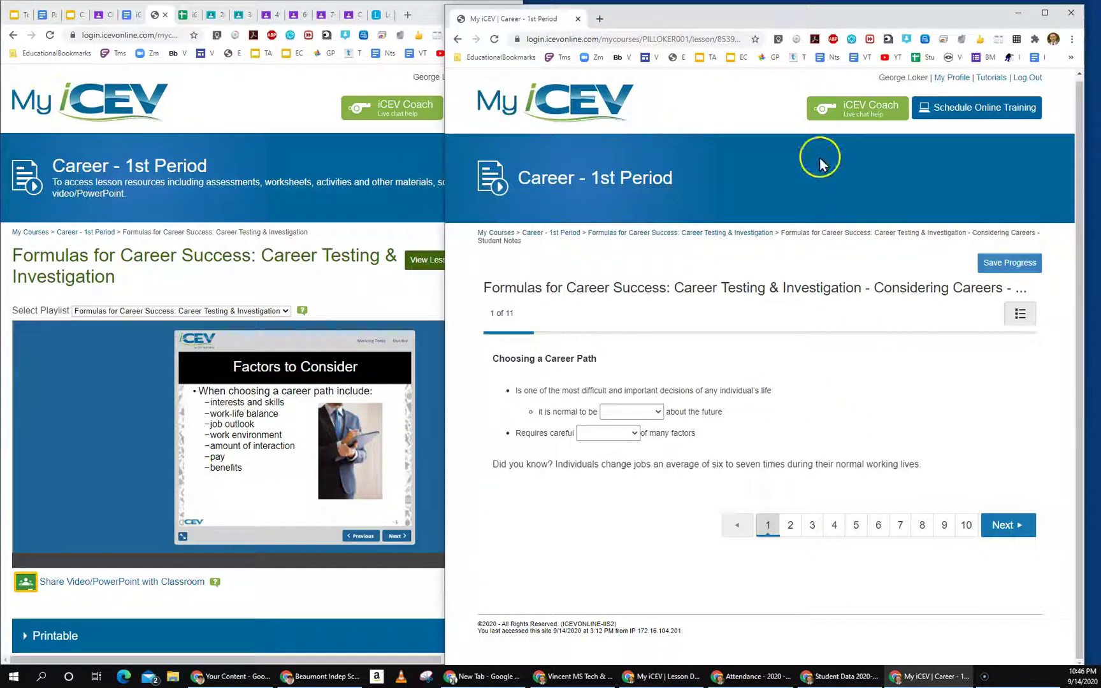
pyautogui.moveTo(708, 25); pyautogui.dragTo(732, 24)
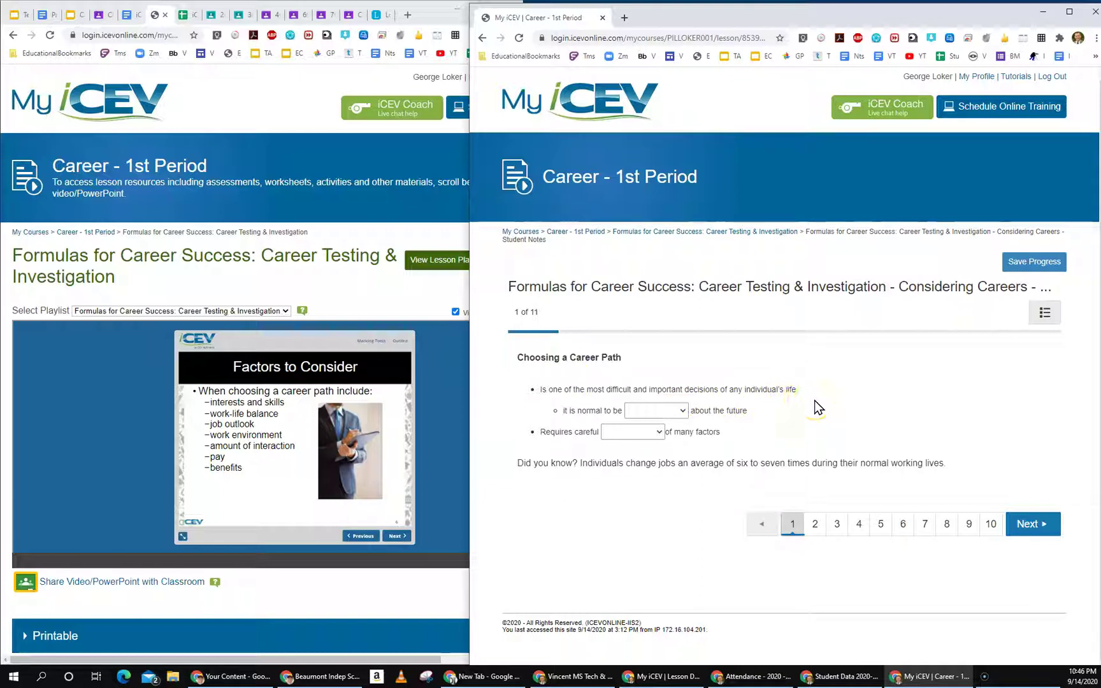
pyautogui.click(685, 412)
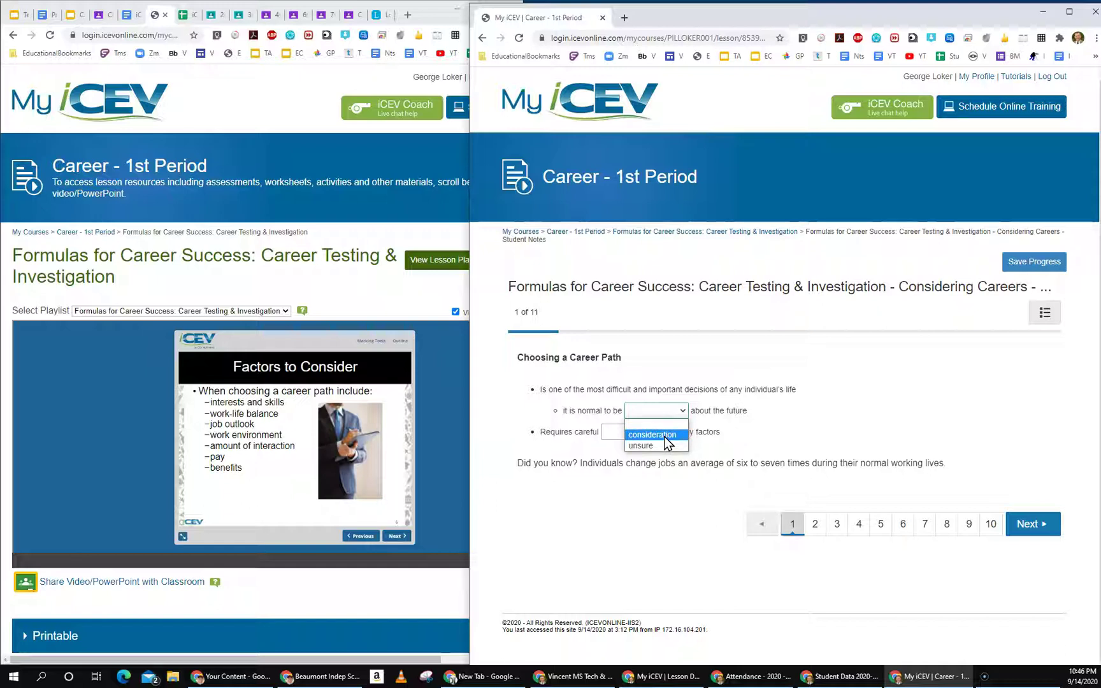
pyautogui.click(661, 446)
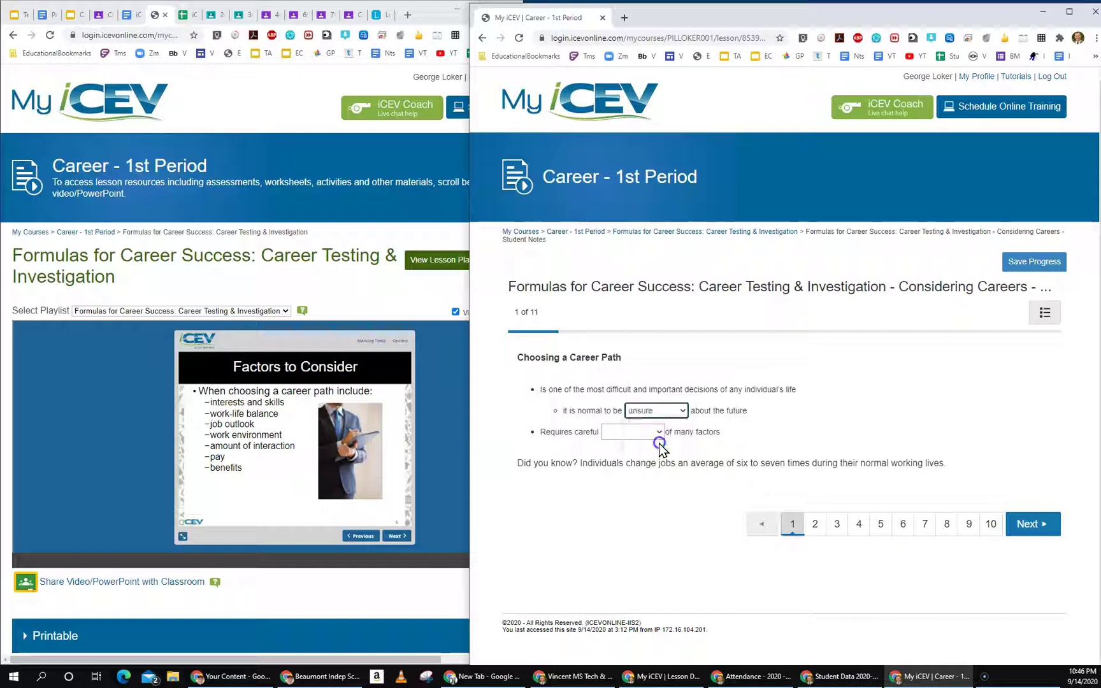
pyautogui.click(354, 536)
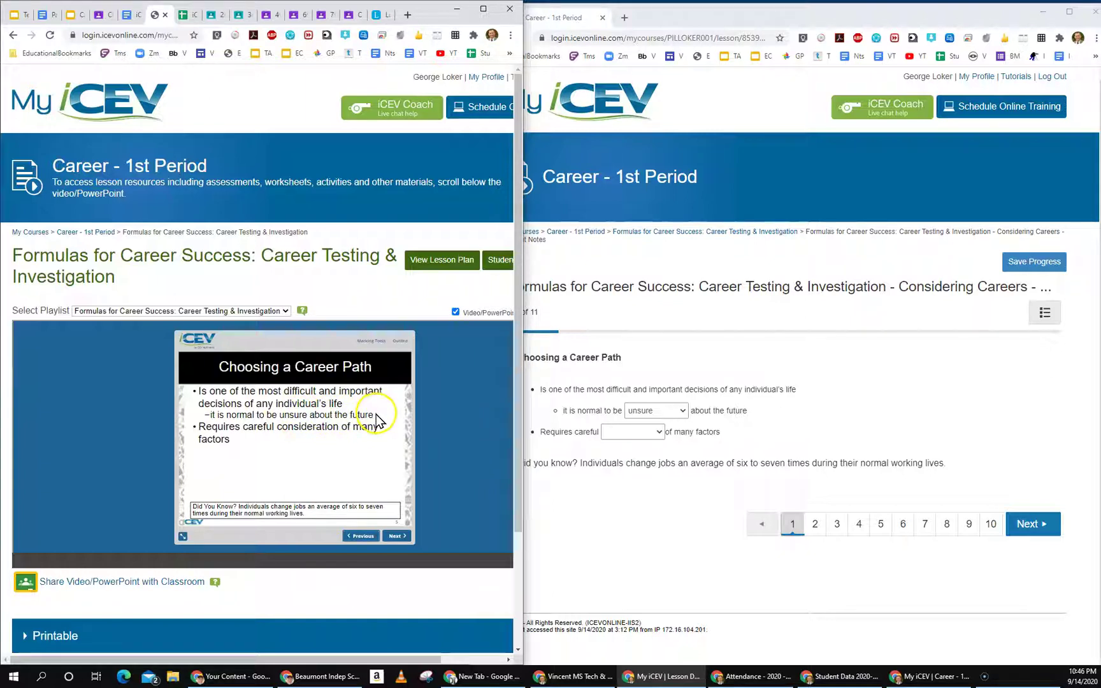
# Step: Fill the 'Requires careful' blank with 'consideration' and move the notes to page 2
pyautogui.click(784, 423)
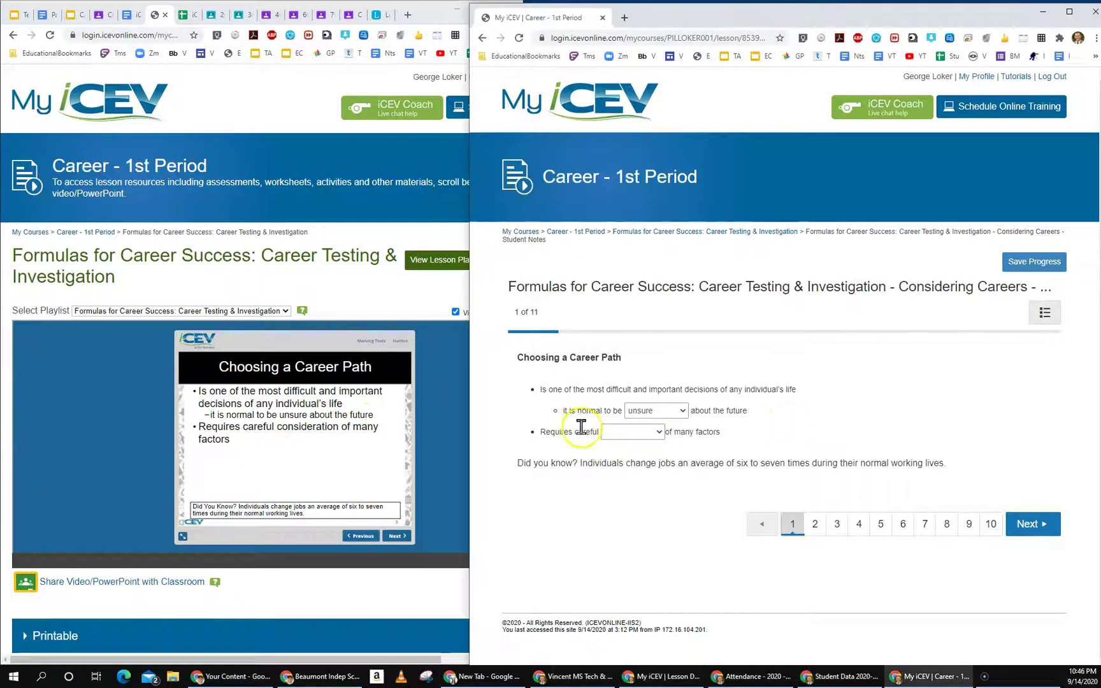
pyautogui.click(657, 432)
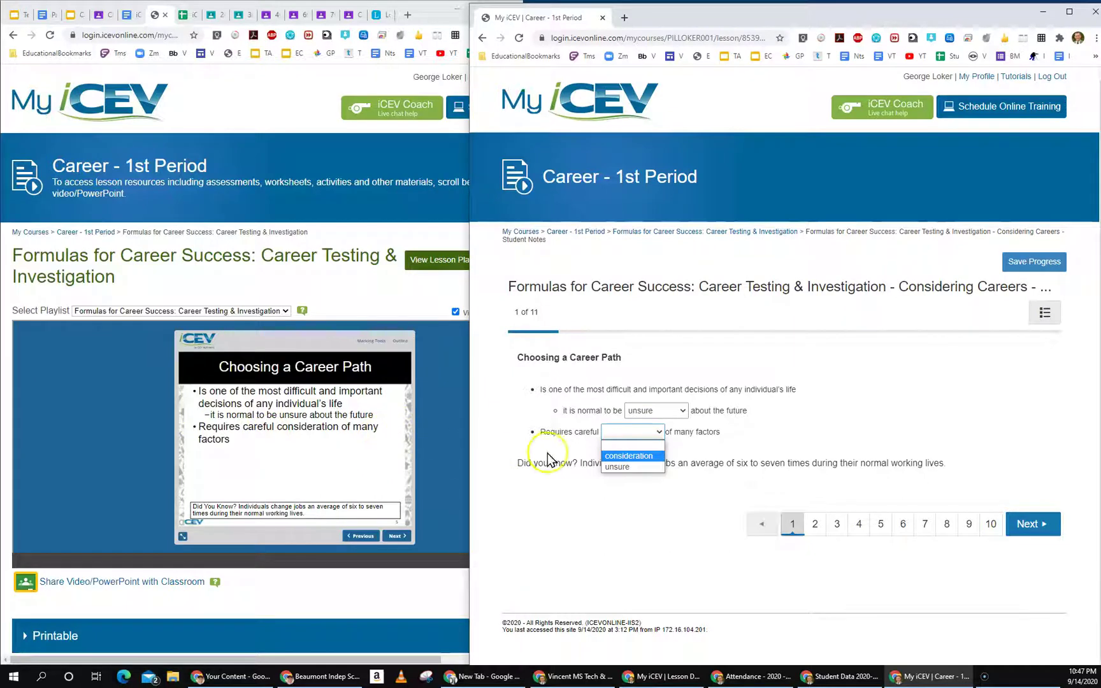
pyautogui.click(629, 456)
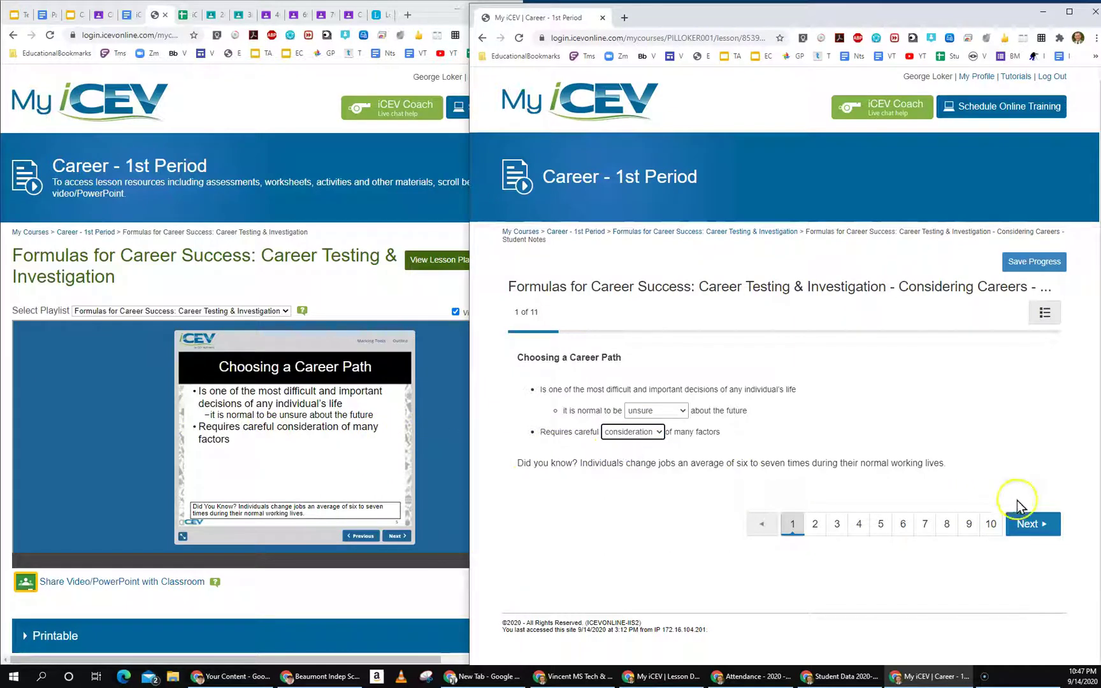
pyautogui.click(1032, 523)
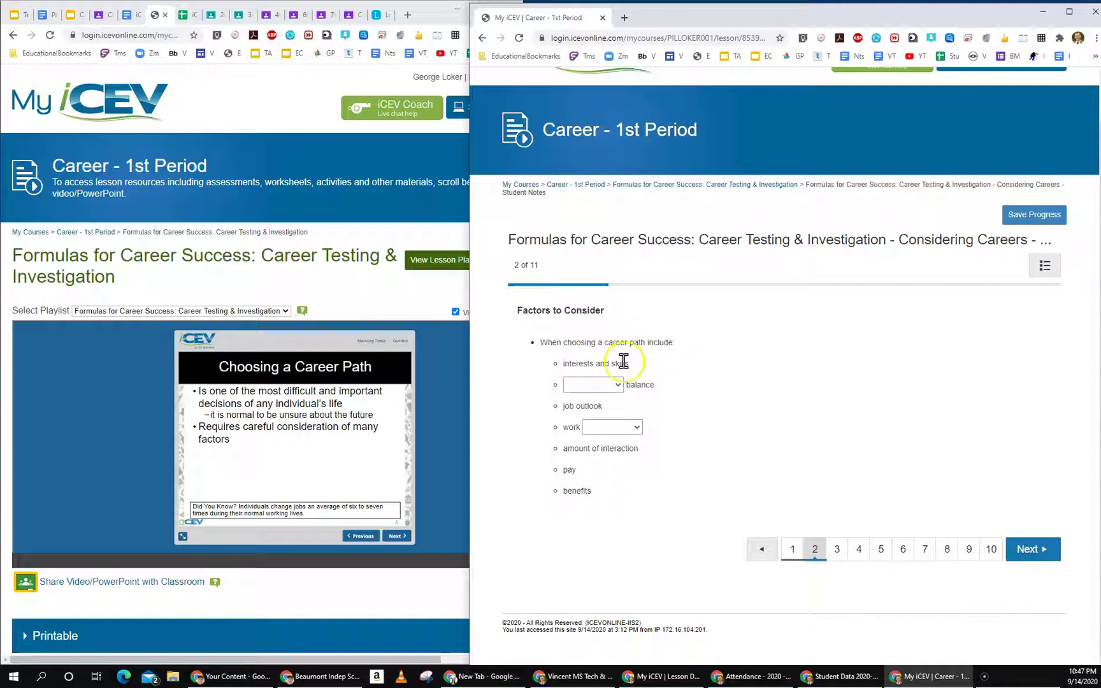
# Step: Advance the slide to Factors to Consider and fill page 2's blanks with 'work-life' and 'environment'
pyautogui.click(617, 384)
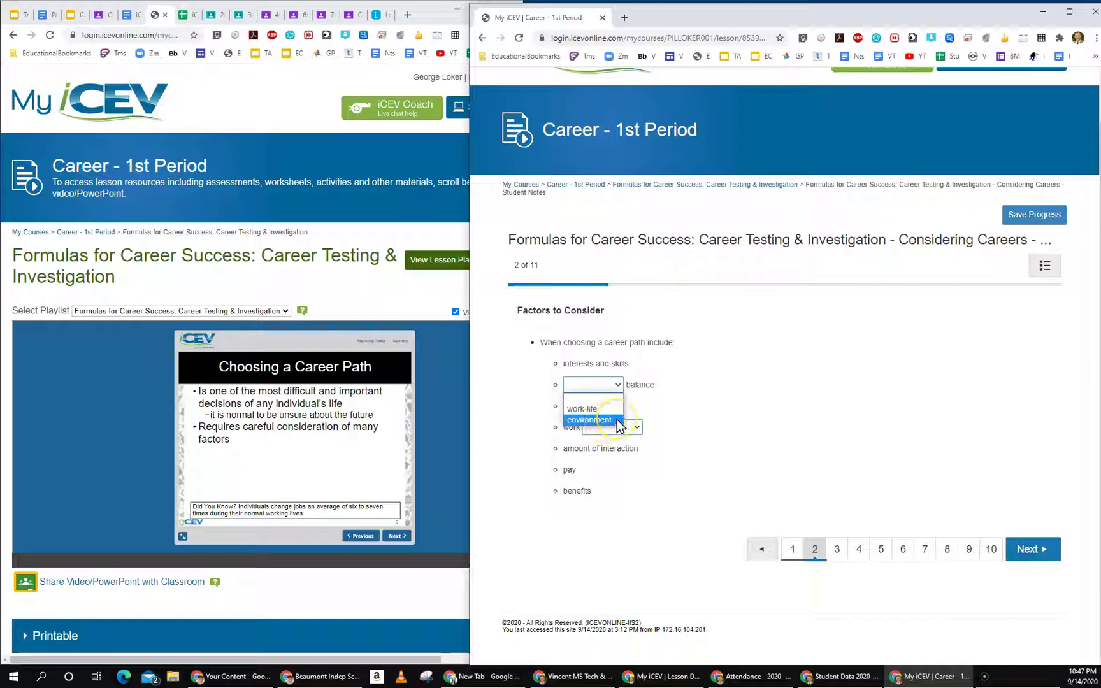
pyautogui.click(394, 538)
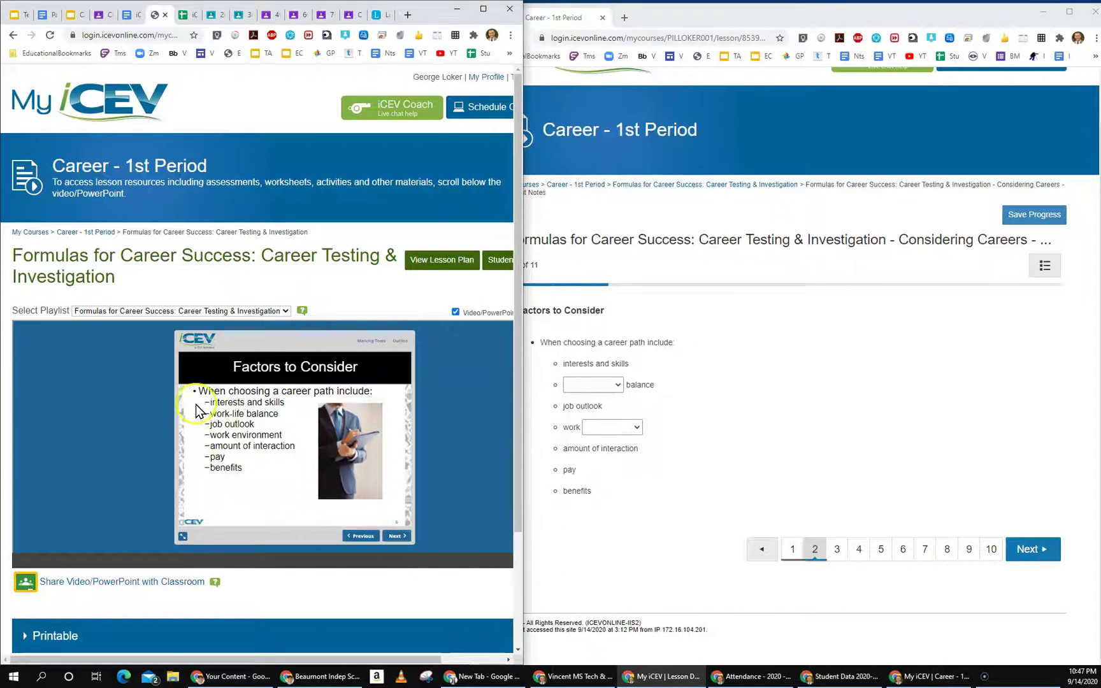
pyautogui.click(684, 349)
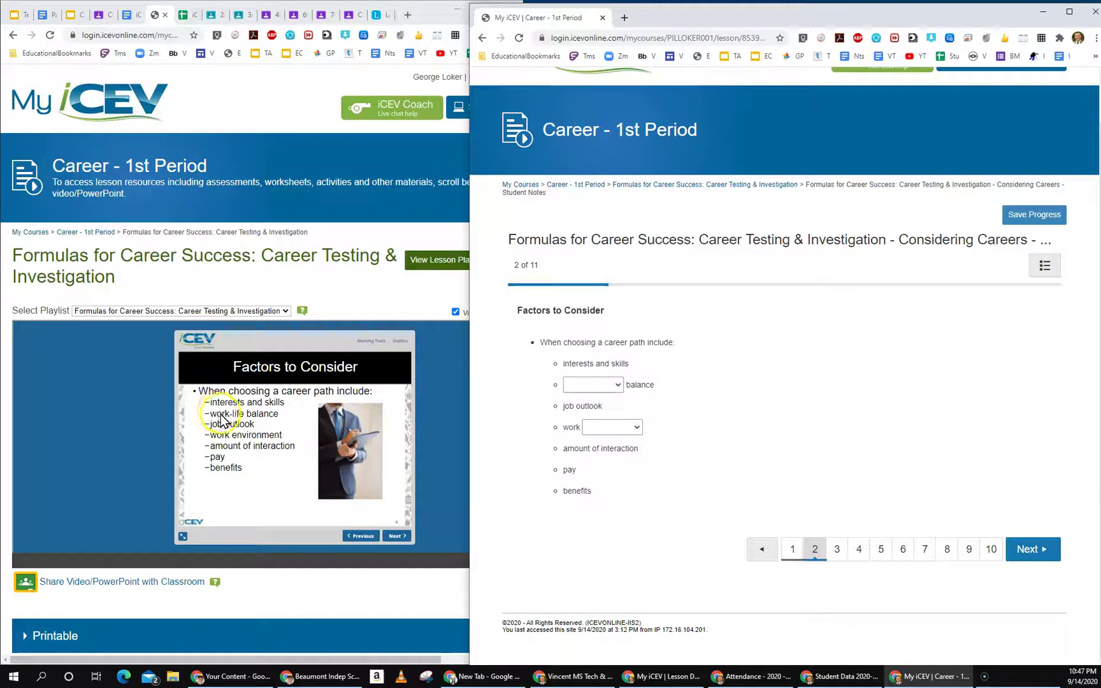
pyautogui.click(592, 385)
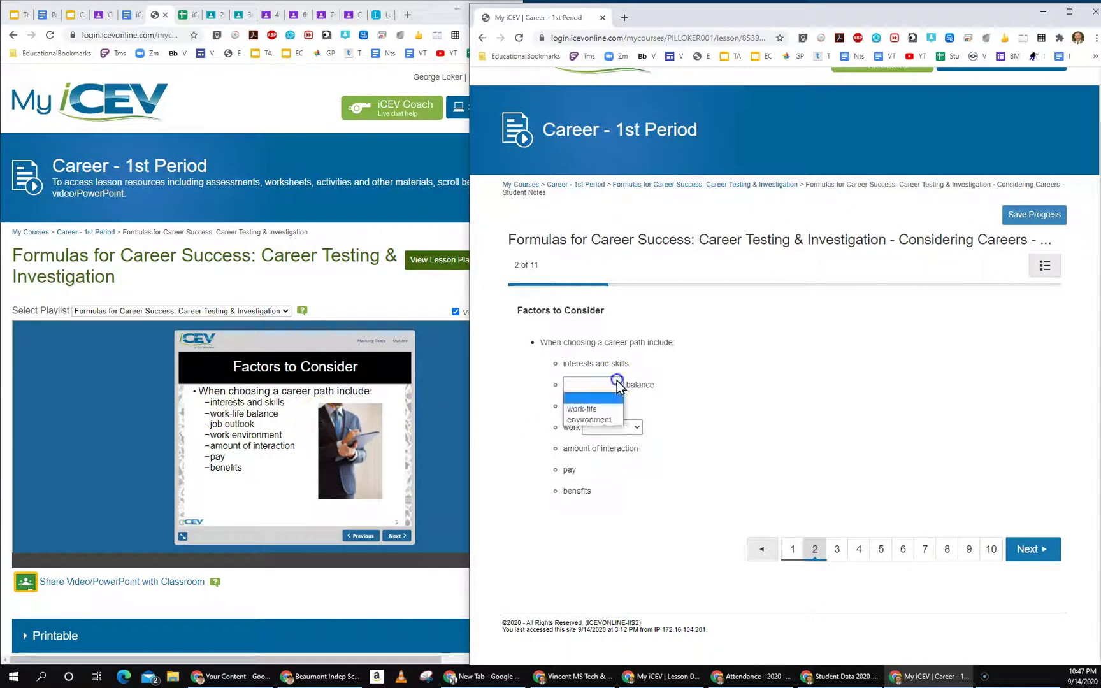
pyautogui.click(590, 414)
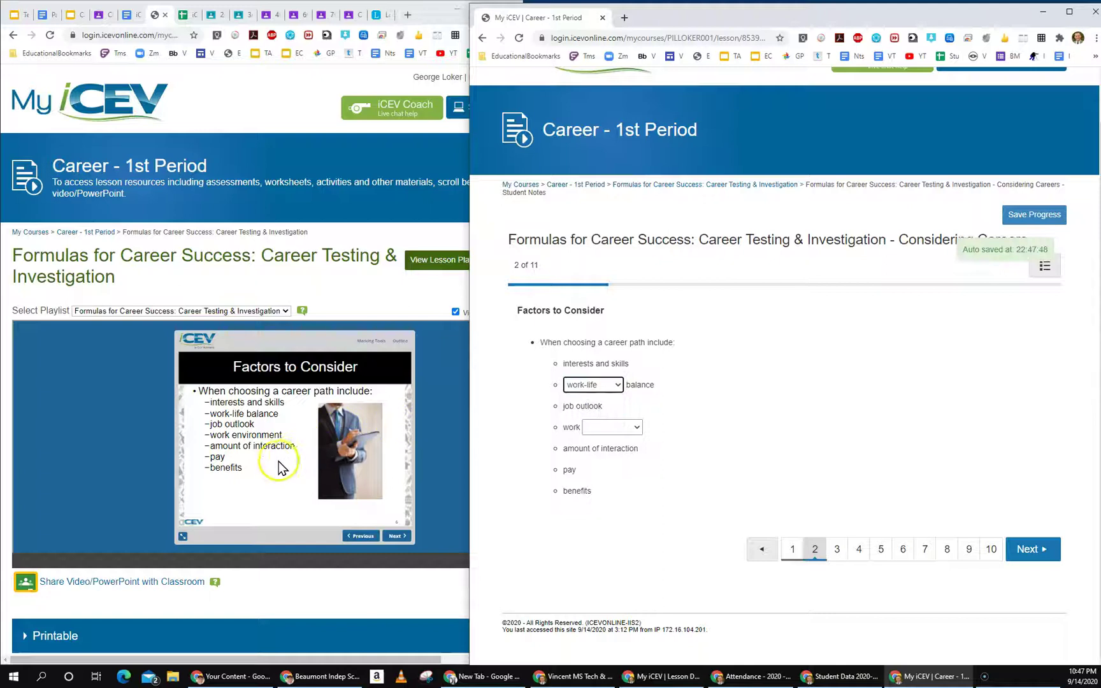
pyautogui.click(637, 428)
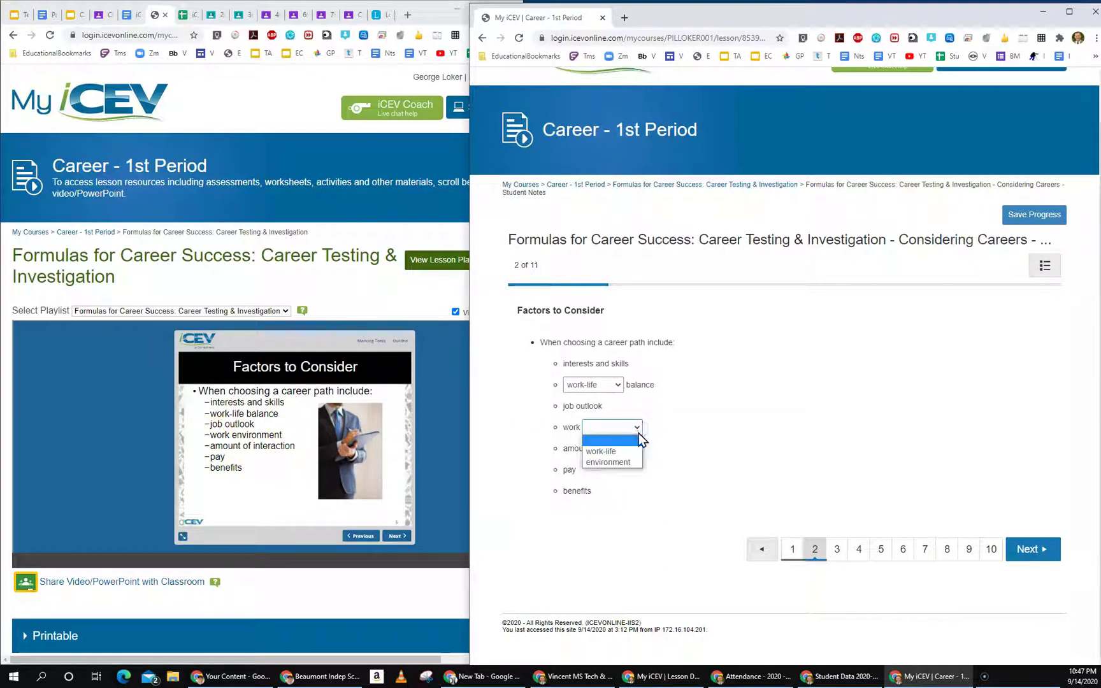
pyautogui.click(615, 463)
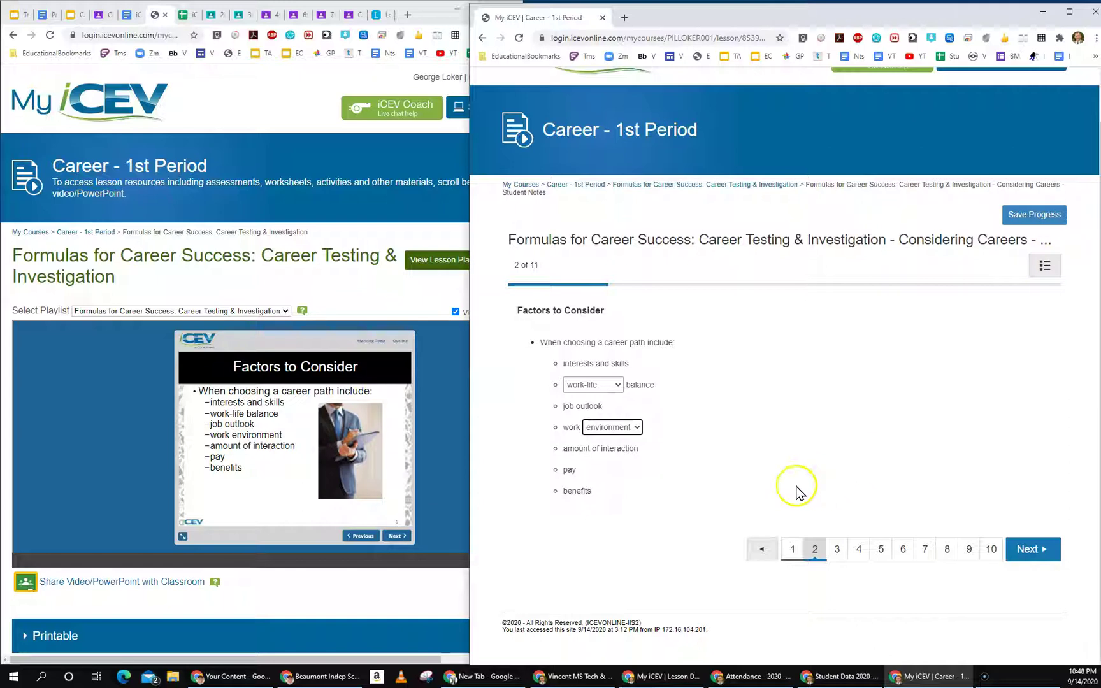
# Step: Move the Student Notes on to page 3 of 11, Interests & Skills
pyautogui.click(1034, 551)
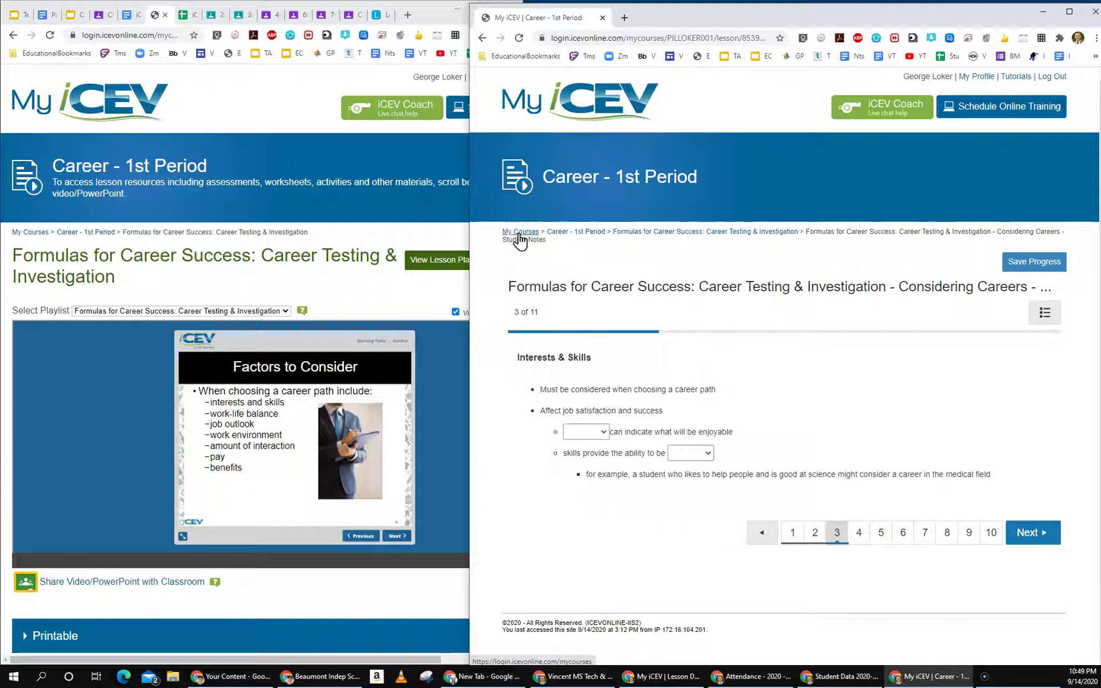
pyautogui.click(521, 235)
pyautogui.click(587, 101)
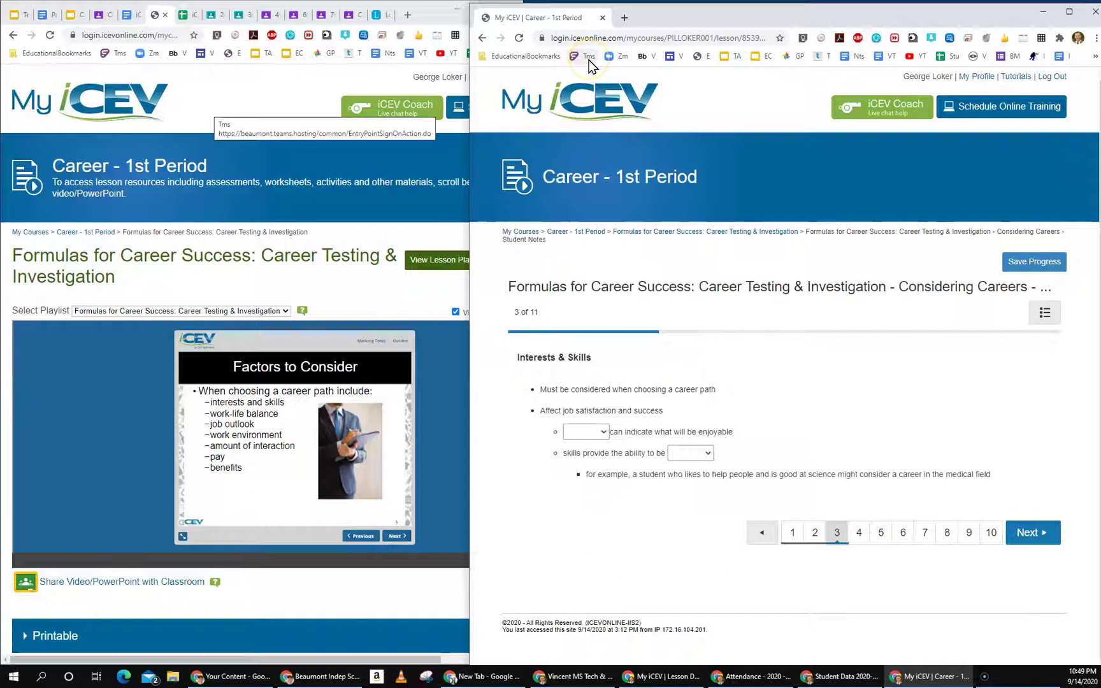